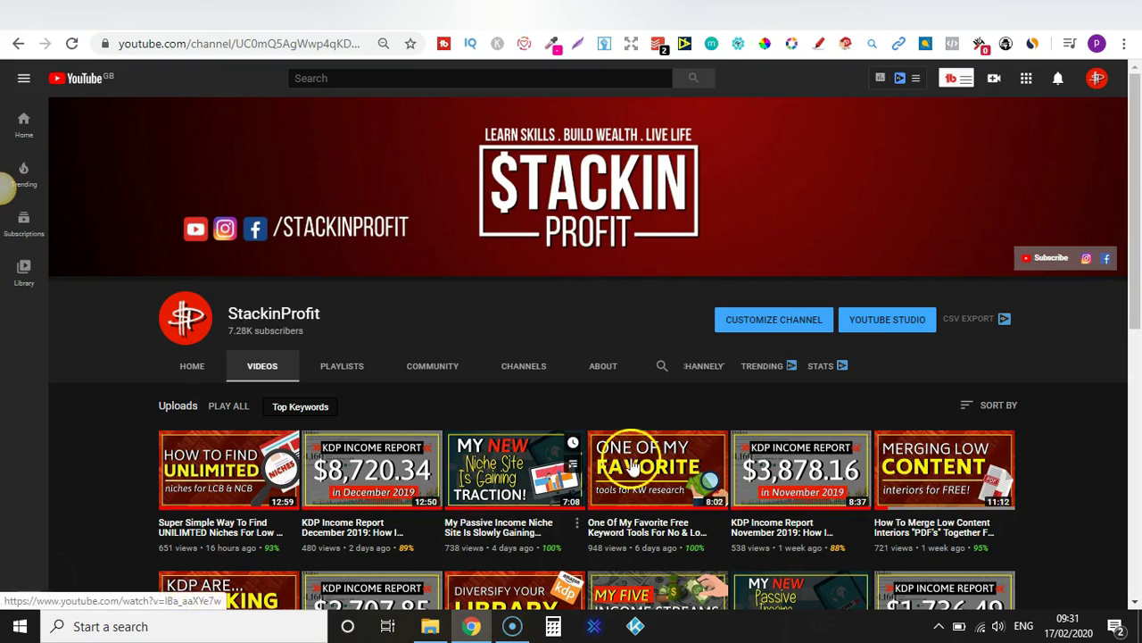
pyautogui.moveTo(1138, 154)
pyautogui.mouseDown()
pyautogui.moveTo(1138, 357)
pyautogui.moveTo(1138, 167)
pyautogui.mouseUp()
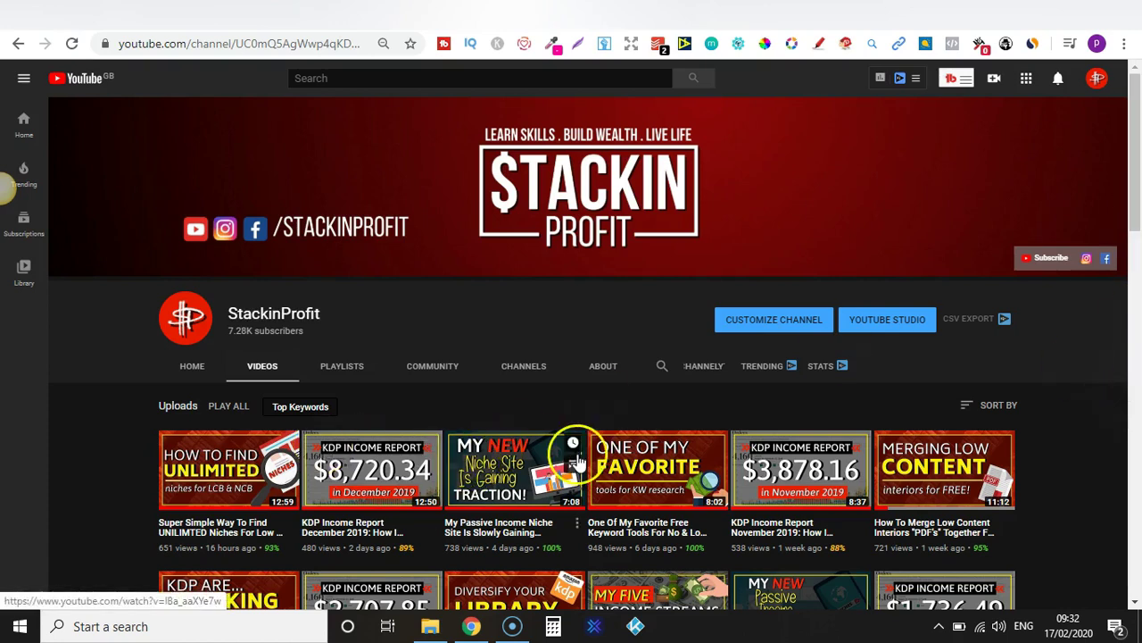
pyautogui.scroll(-1, 1138, 154)
pyautogui.moveTo(1138, 153); pyautogui.dragTo(1132, 44)
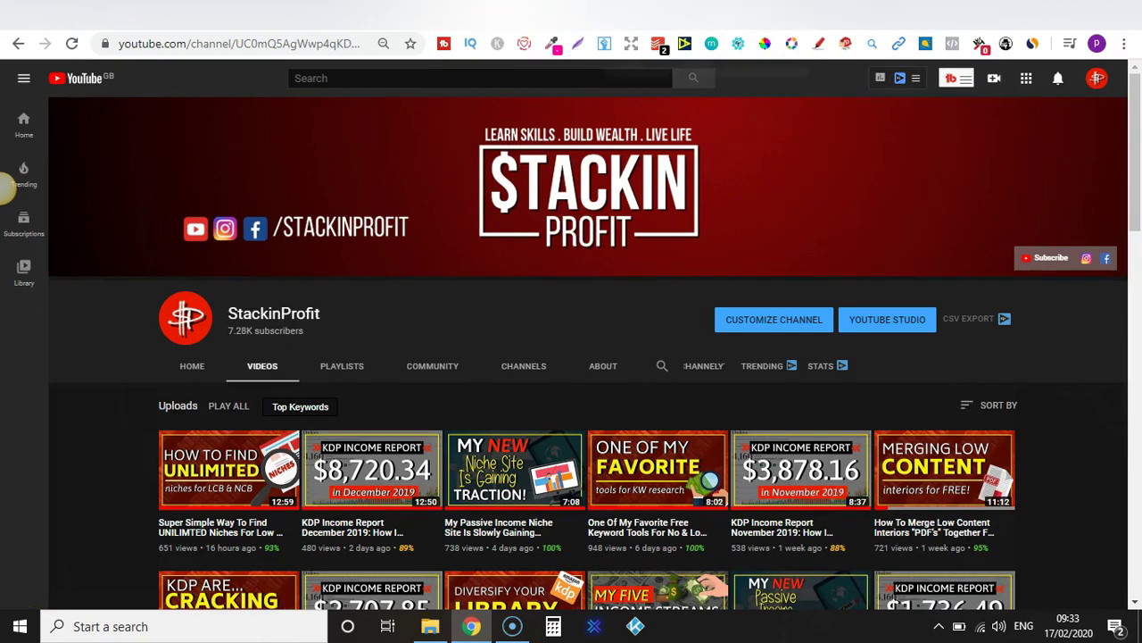
# - Switch to the Canva home page and open its template library
pyautogui.hotkey('ctrl', 'Tab')
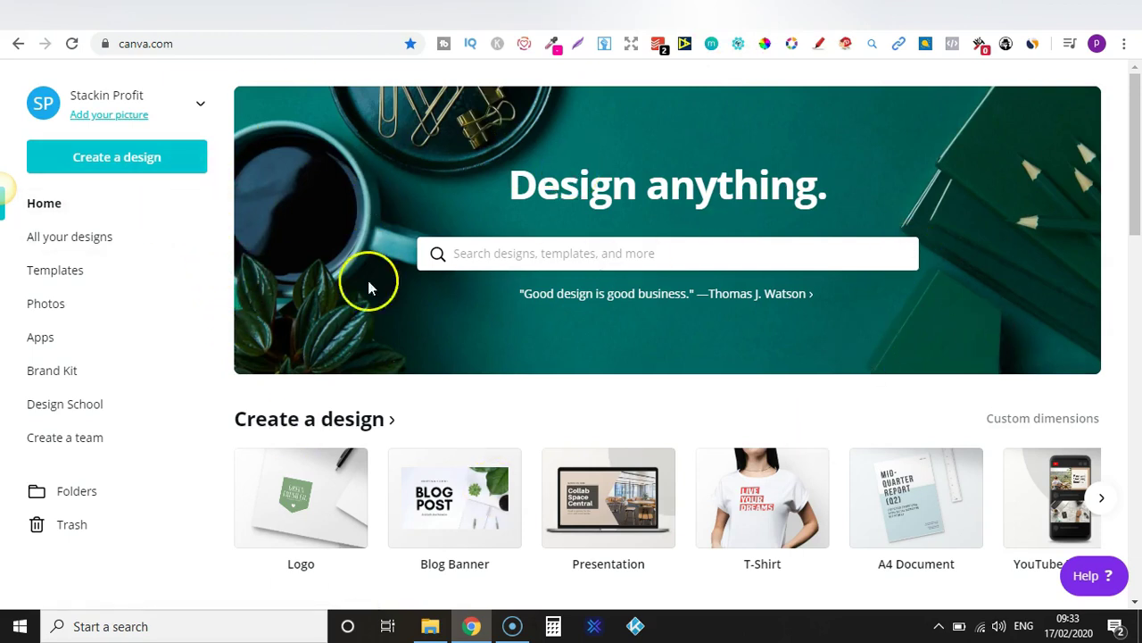
pyautogui.click(103, 249)
pyautogui.click(102, 247)
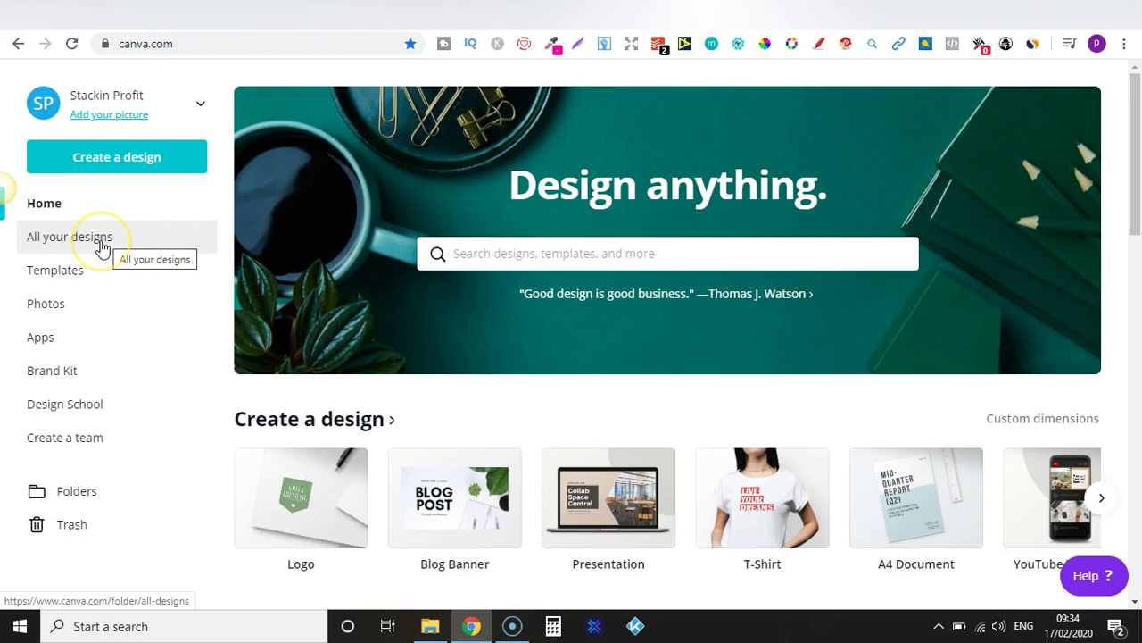
pyautogui.click(81, 276)
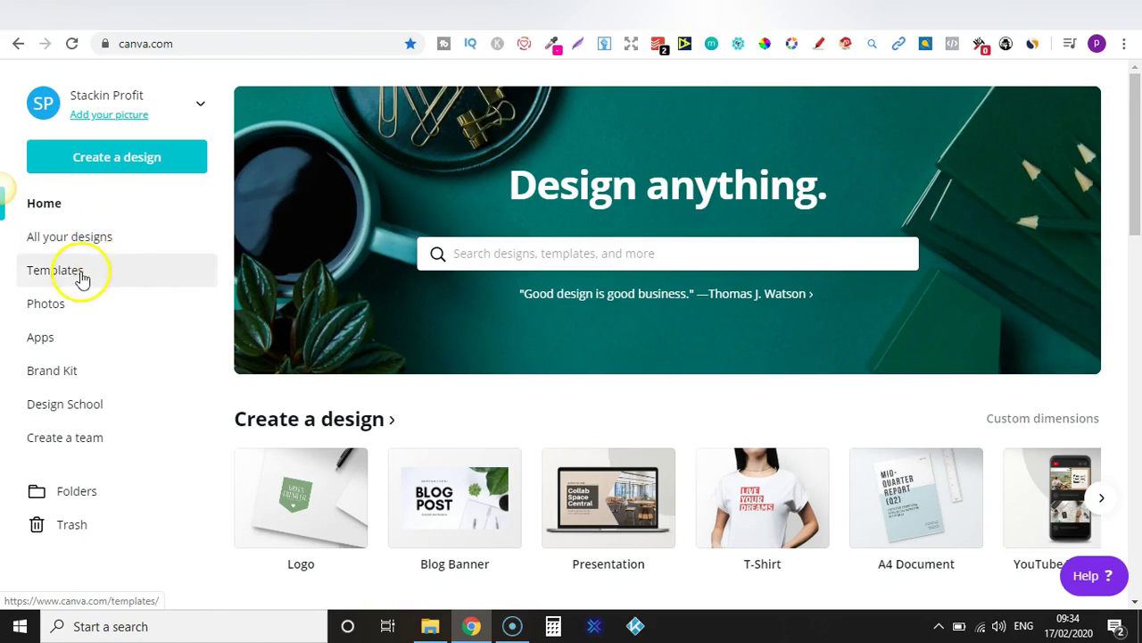
pyautogui.click(100, 276)
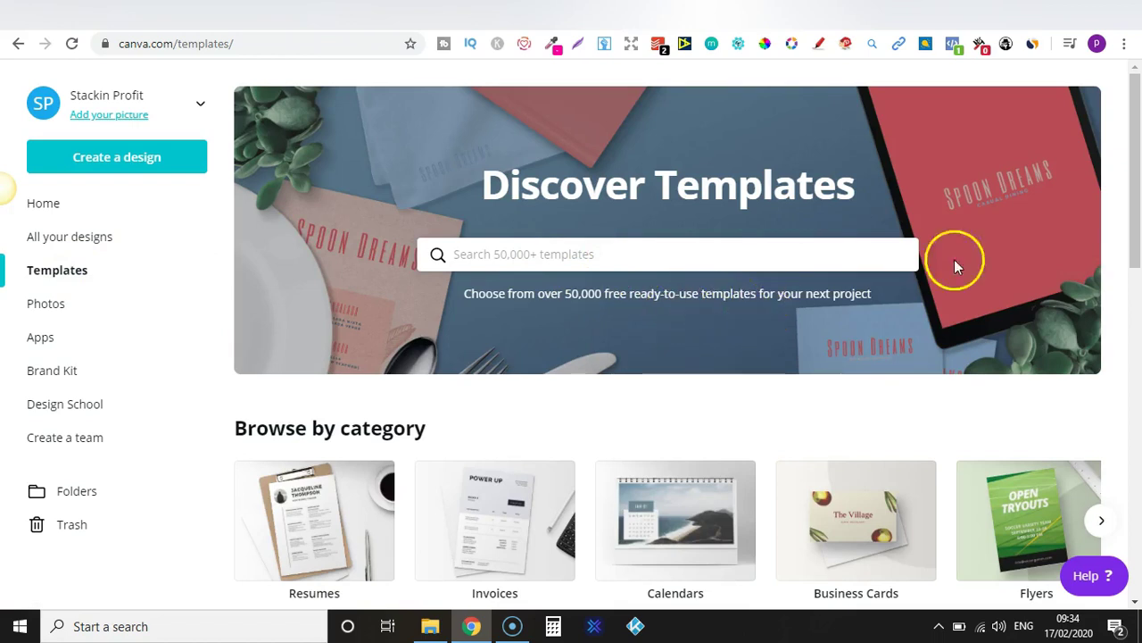
# - Browse the template categories from resumes through invoices and calendars down to certificates
pyautogui.scroll(-3, 1139, 163)
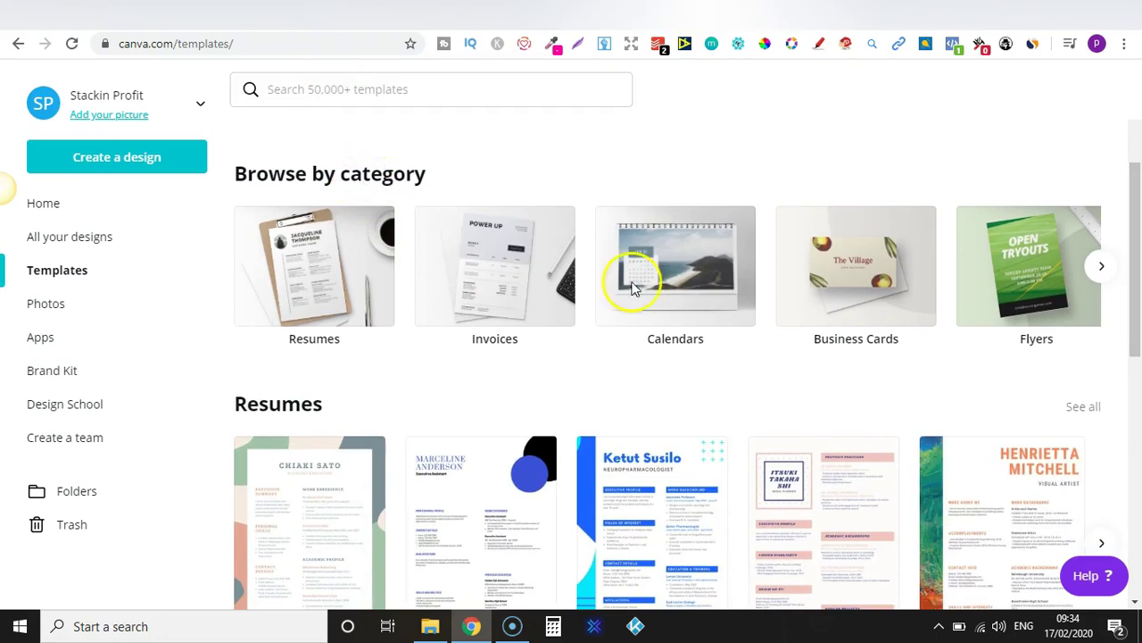
pyautogui.moveTo(1140, 243); pyautogui.dragTo(1138, 418)
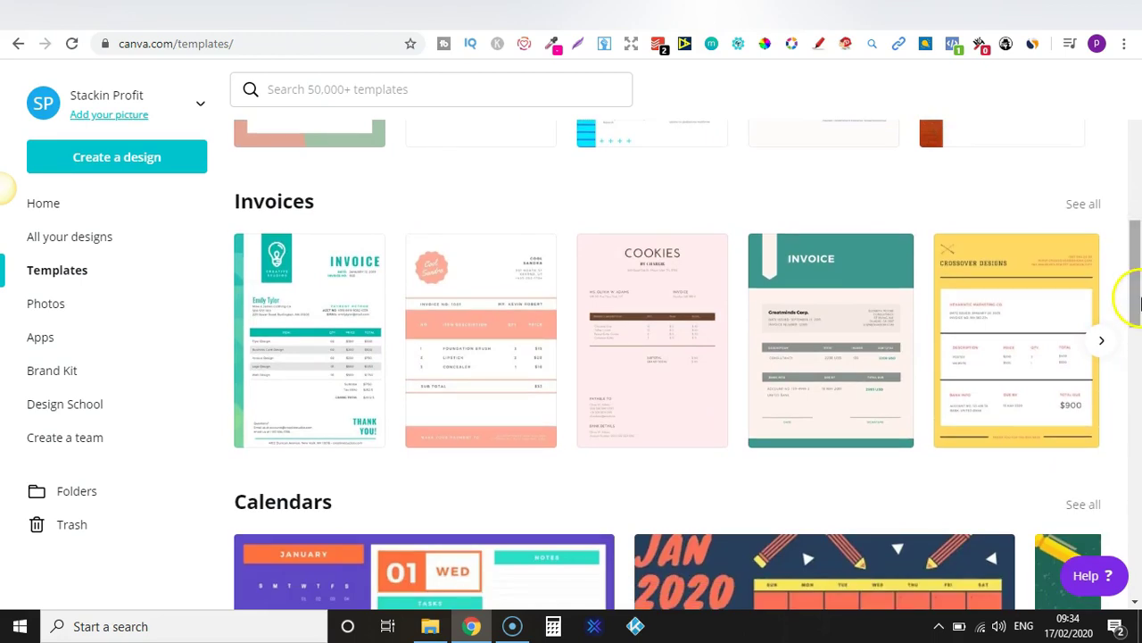
pyautogui.scroll(-2, 1138, 329)
pyautogui.scroll(-1, 1138, 325)
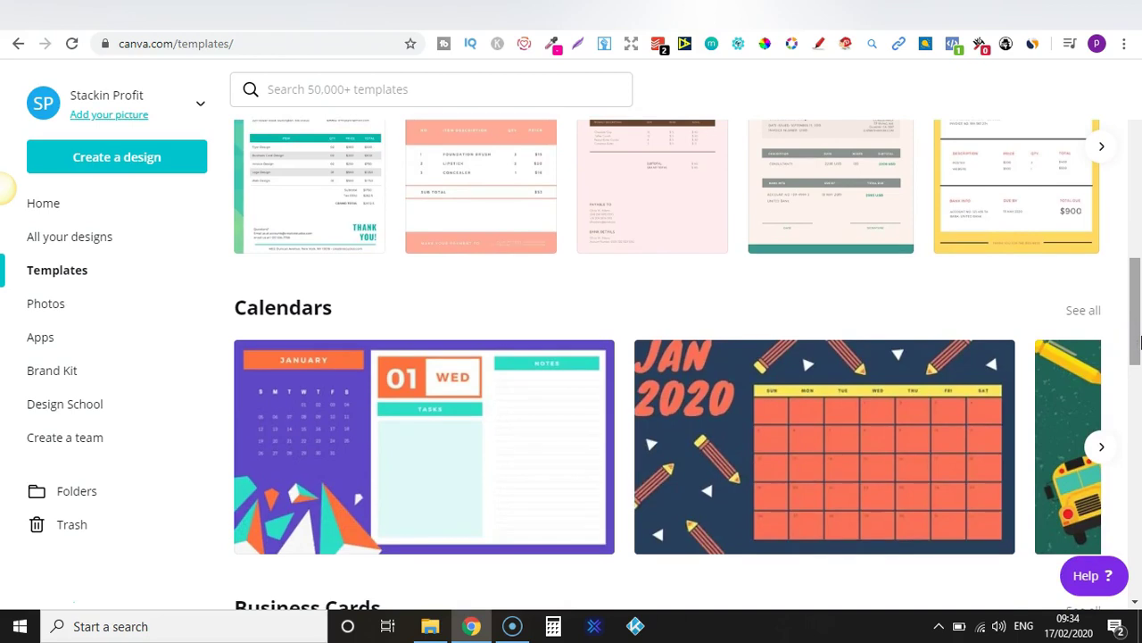
pyautogui.moveTo(1139, 339); pyautogui.dragTo(1139, 457)
pyautogui.moveTo(1135, 383); pyautogui.dragTo(1140, 499)
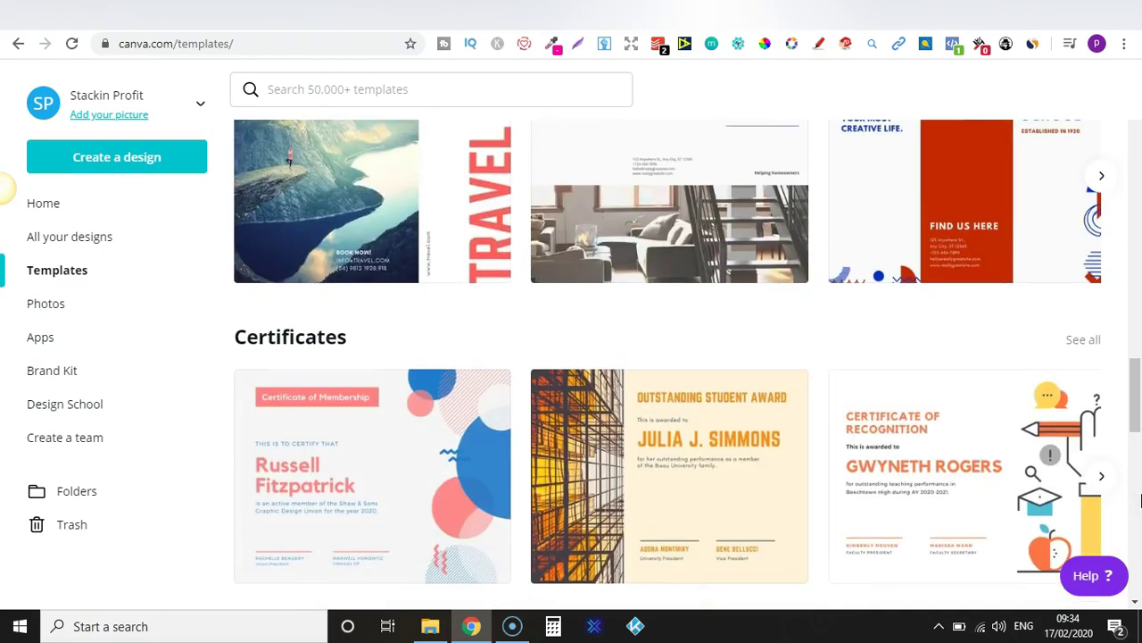
pyautogui.moveTo(1136, 406); pyautogui.dragTo(1135, 100)
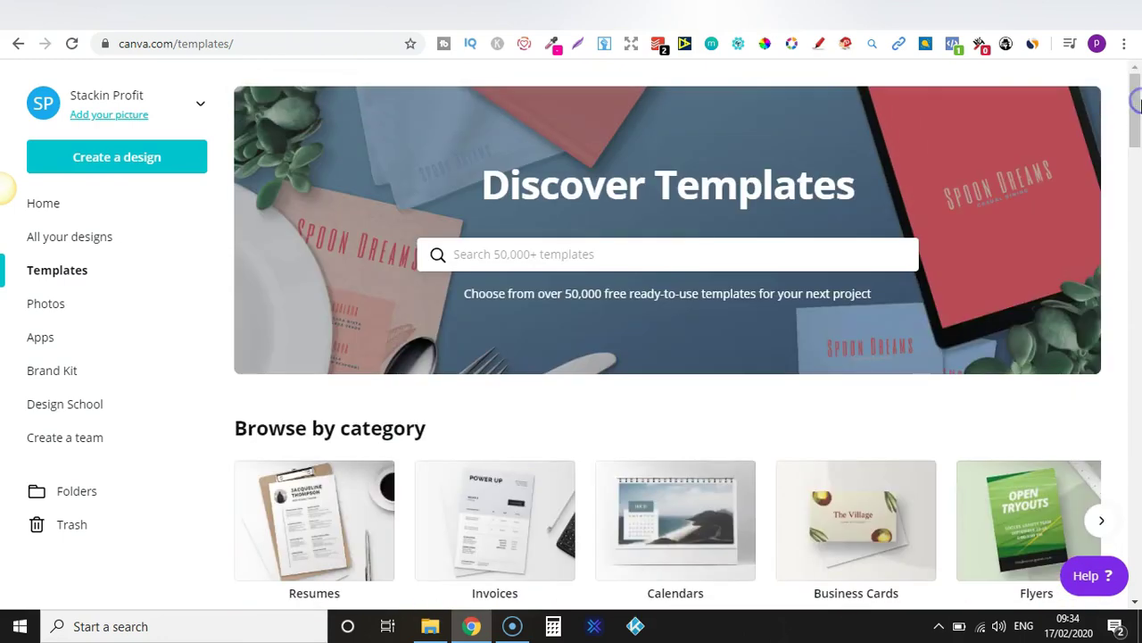
# - View the Photos page, then look through the media, image-enhancement and workflow integrations on the Apps page
pyautogui.click(78, 314)
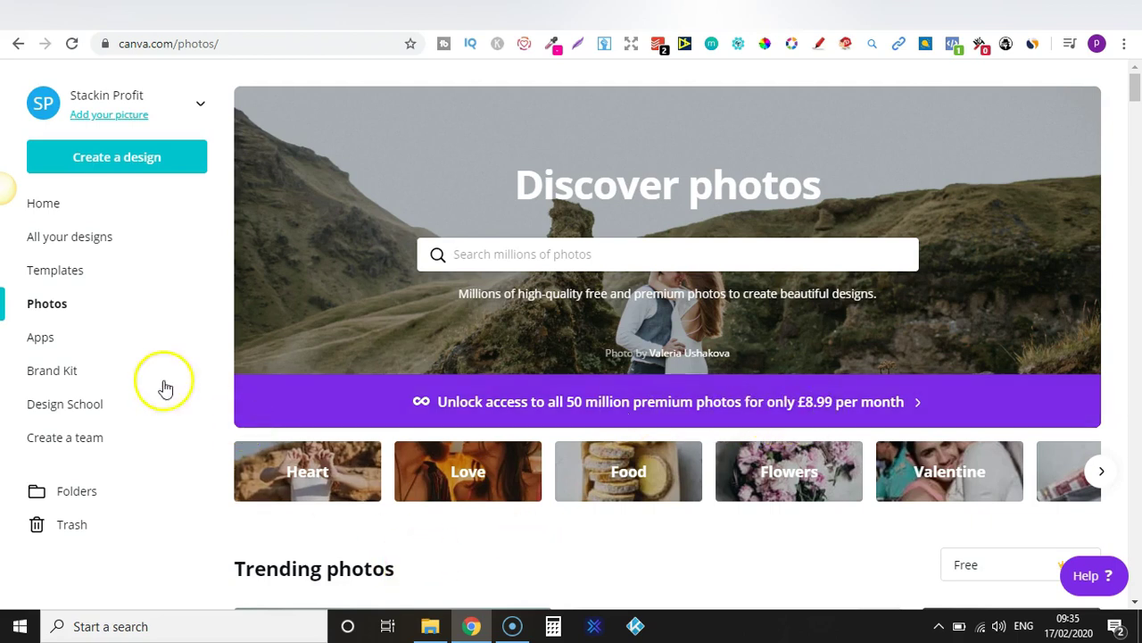
pyautogui.click(75, 334)
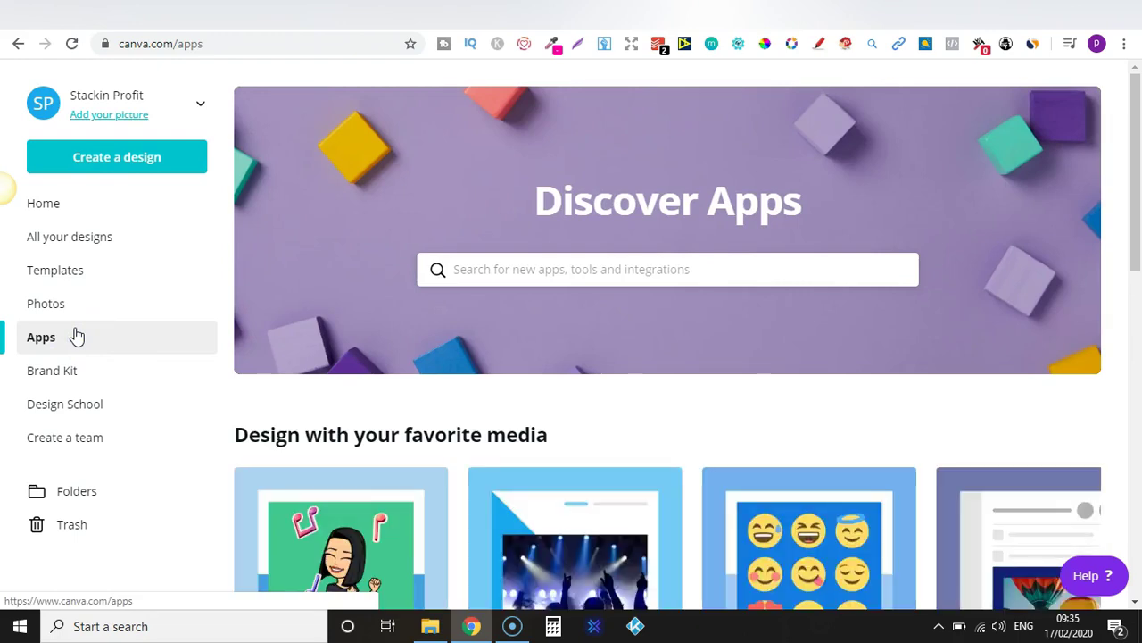
pyautogui.moveTo(1135, 141); pyautogui.dragTo(1139, 352)
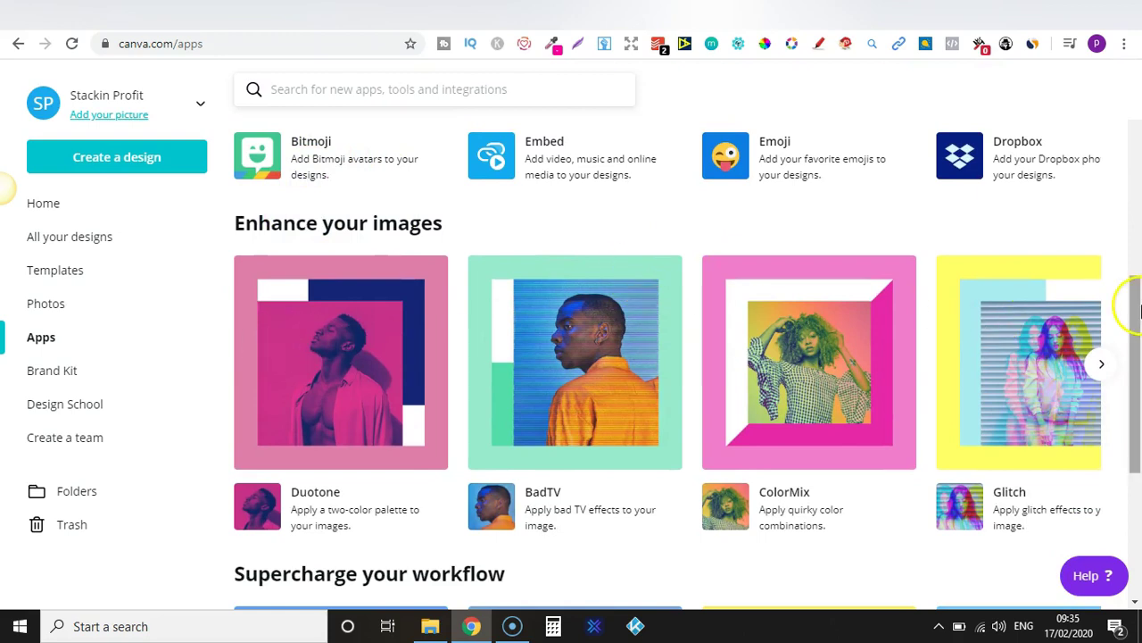
pyautogui.moveTo(1139, 324); pyautogui.dragTo(1137, 89)
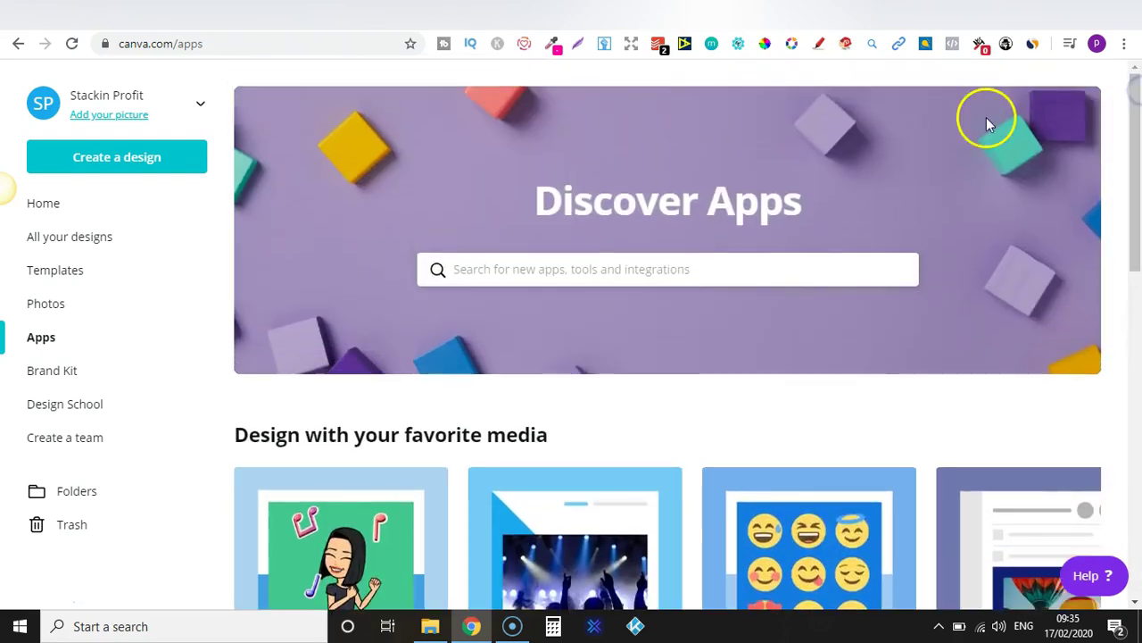
# - Open the Brand Kit and look through its logos, colors and fonts
pyautogui.click(78, 373)
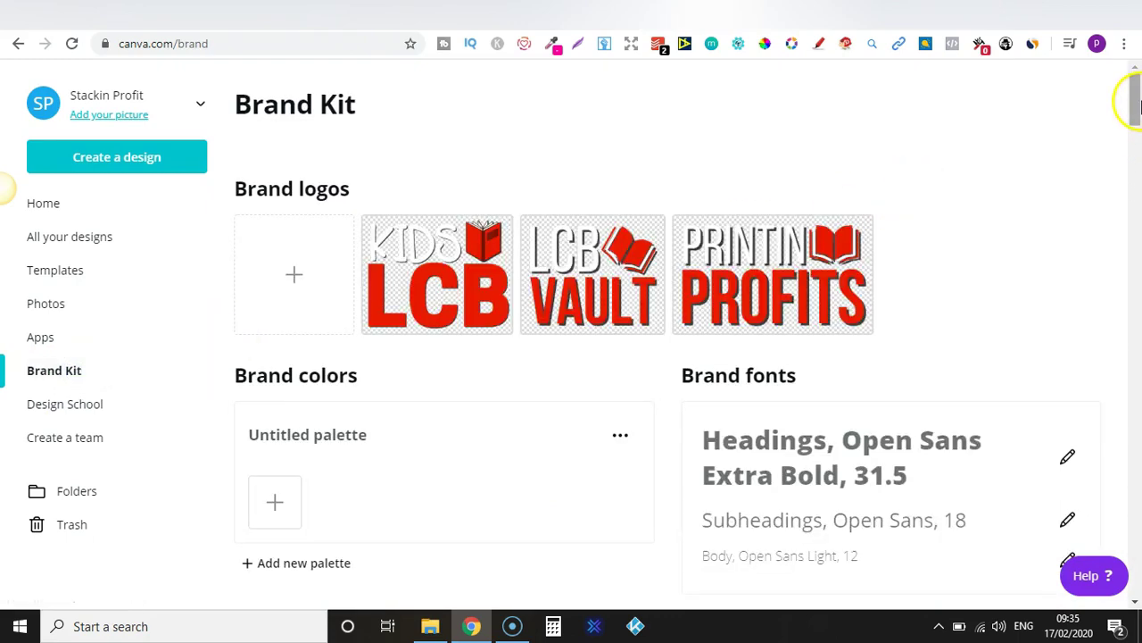
pyautogui.moveTo(1134, 114); pyautogui.dragTo(1137, 303)
pyautogui.moveTo(1136, 304); pyautogui.dragTo(1137, 85)
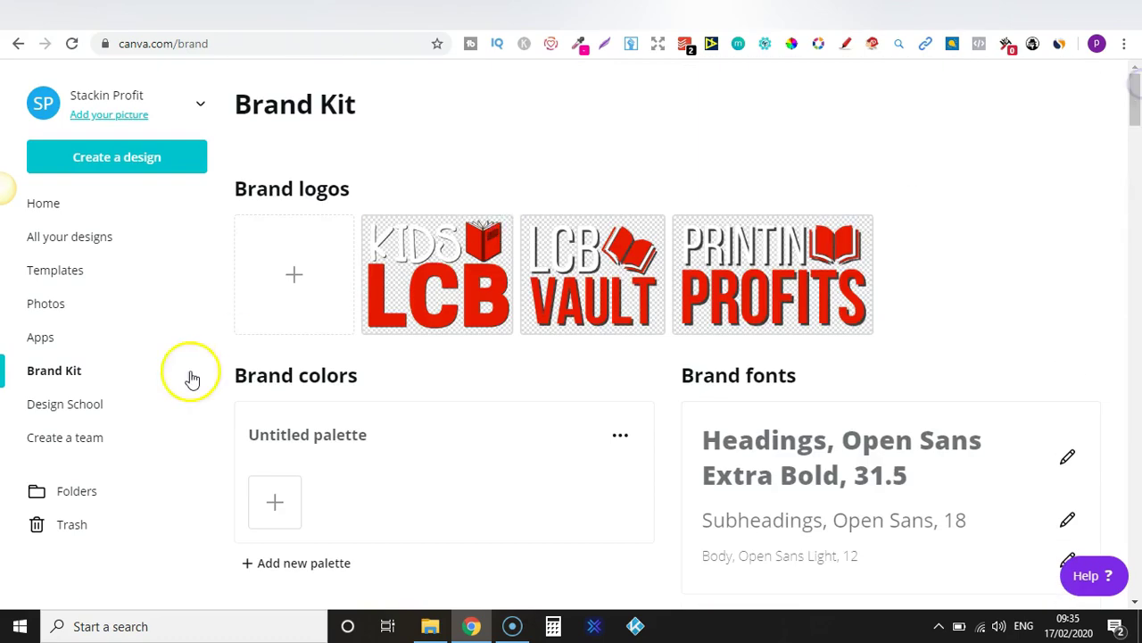
# - Open Design School, review its courses and tutorials, and close it to return to the Brand Kit
pyautogui.click(93, 414)
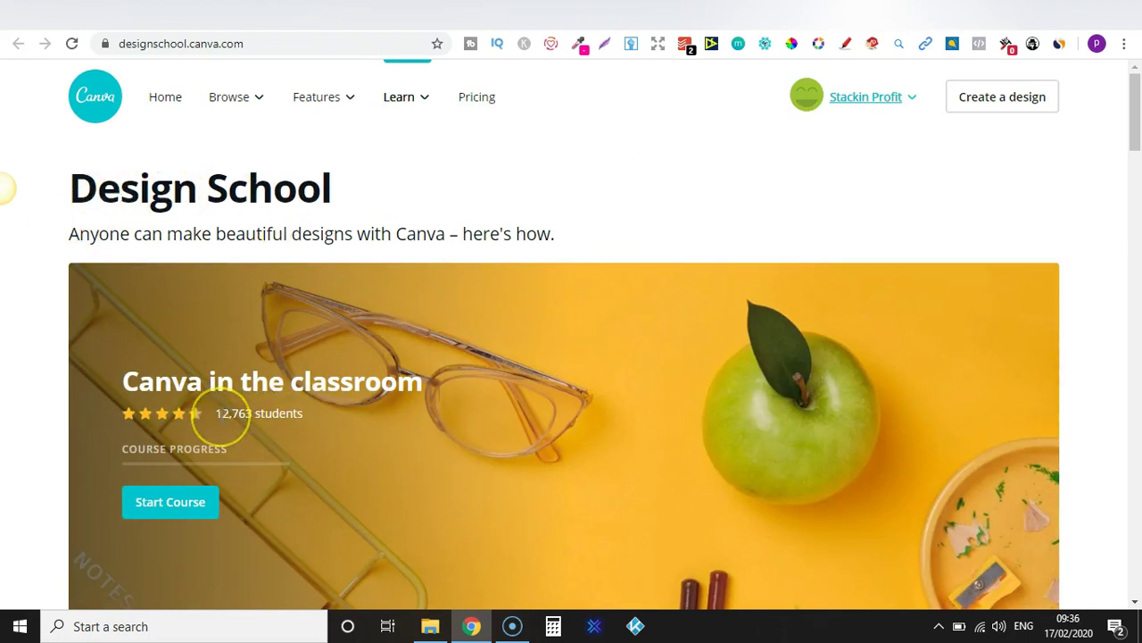
pyautogui.moveTo(1138, 137); pyautogui.dragTo(1138, 217)
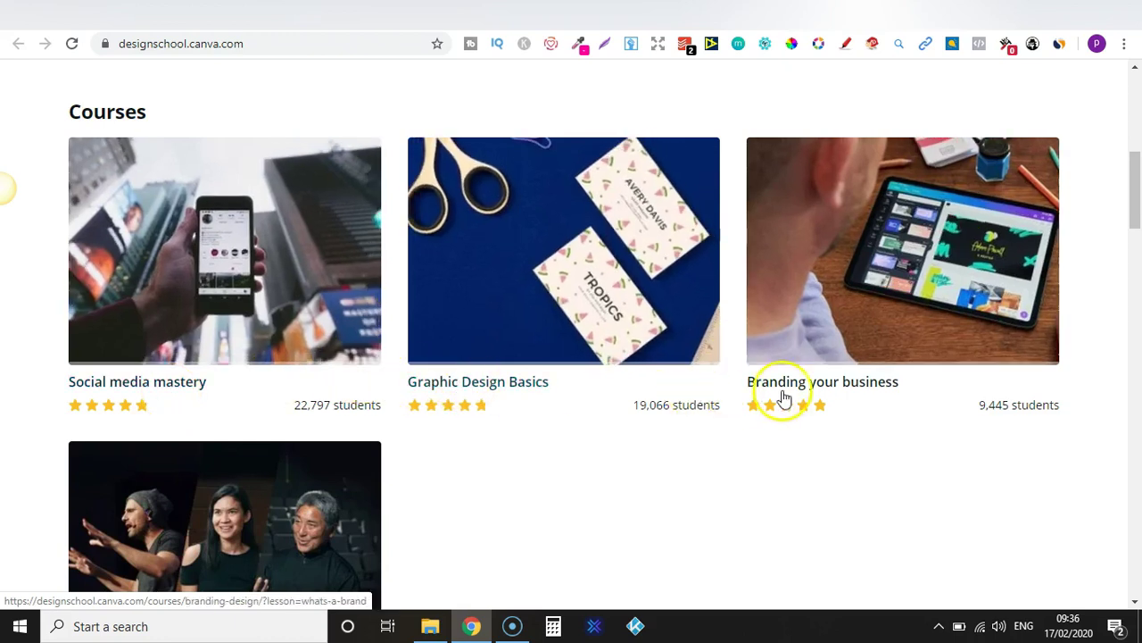
pyautogui.moveTo(1136, 203); pyautogui.dragTo(1136, 249)
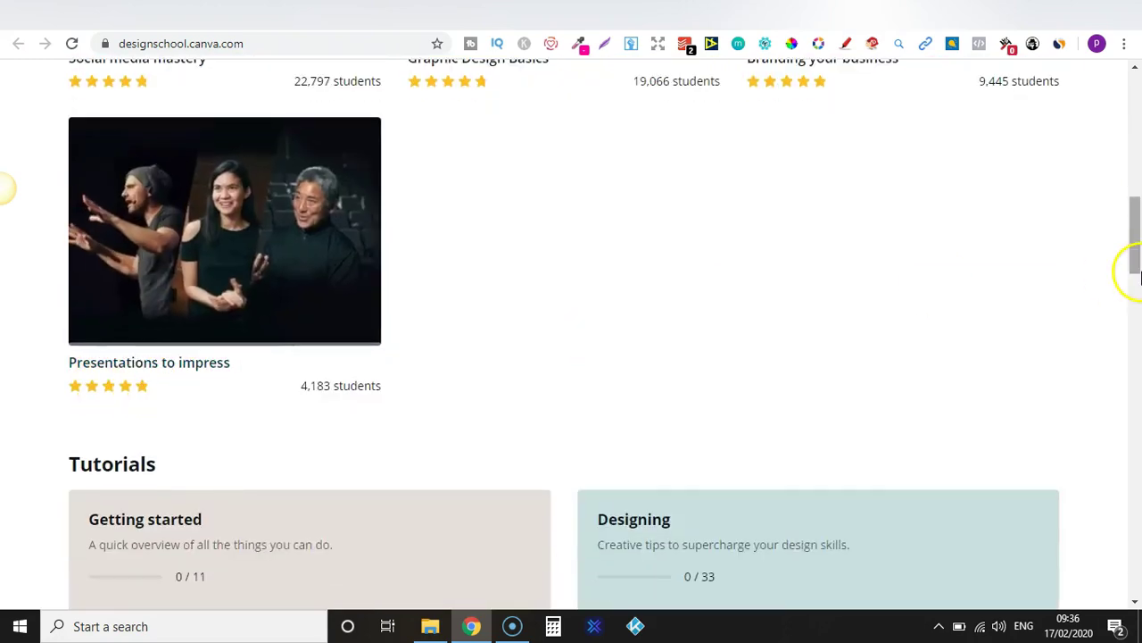
pyautogui.moveTo(1138, 210); pyautogui.dragTo(1137, 67)
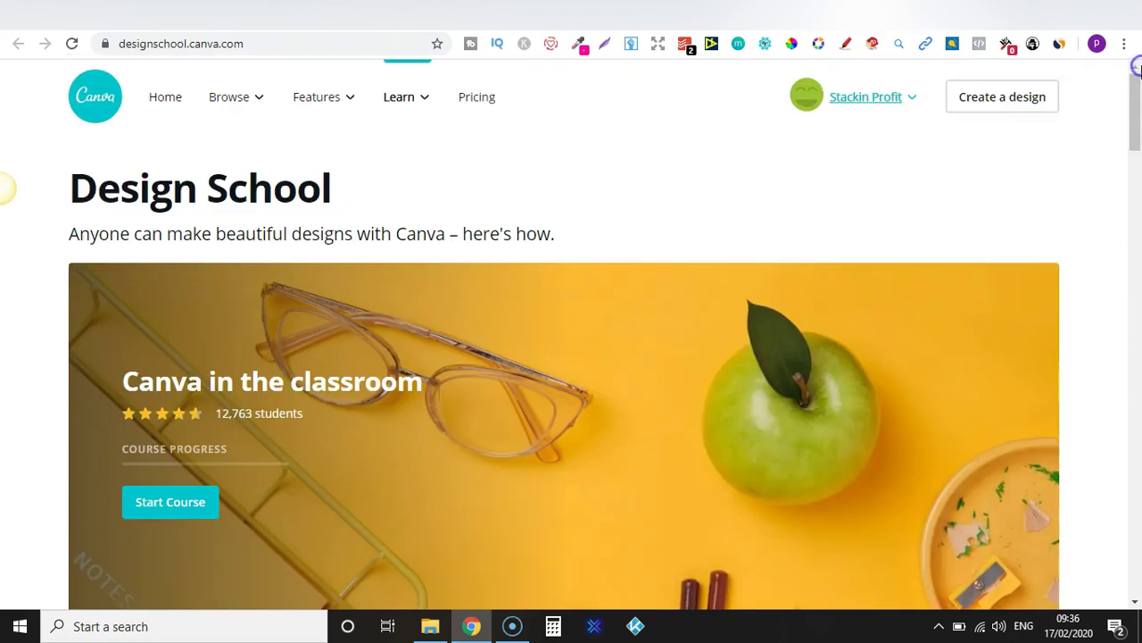
pyautogui.click(939, 16)
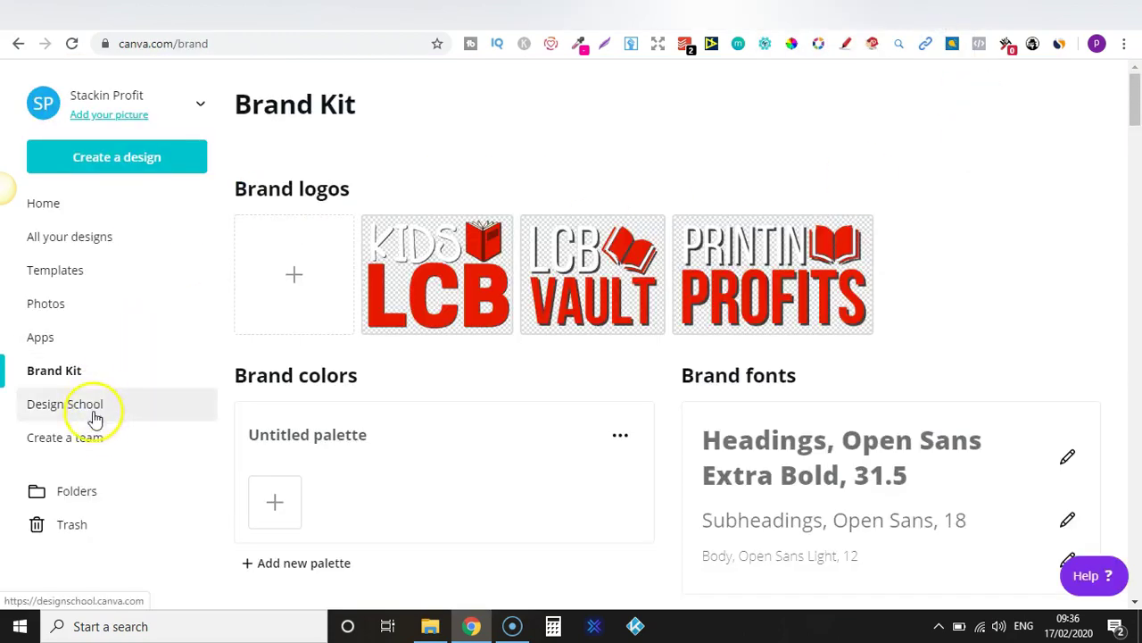
# - View the team creation page and go back to the home page
pyautogui.click(91, 441)
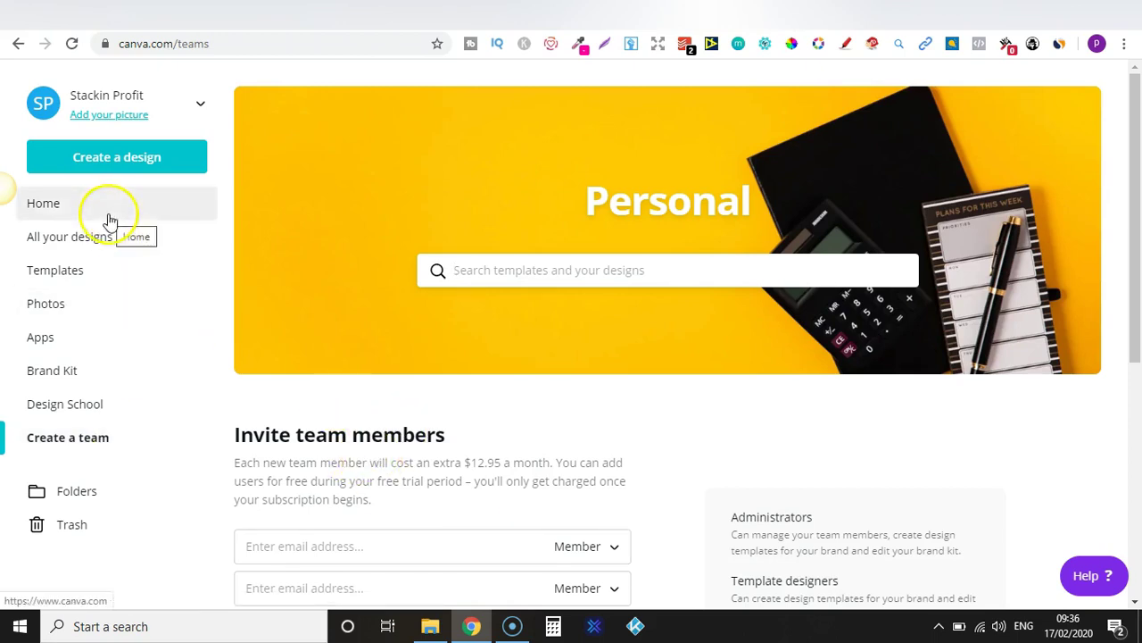
pyautogui.click(75, 212)
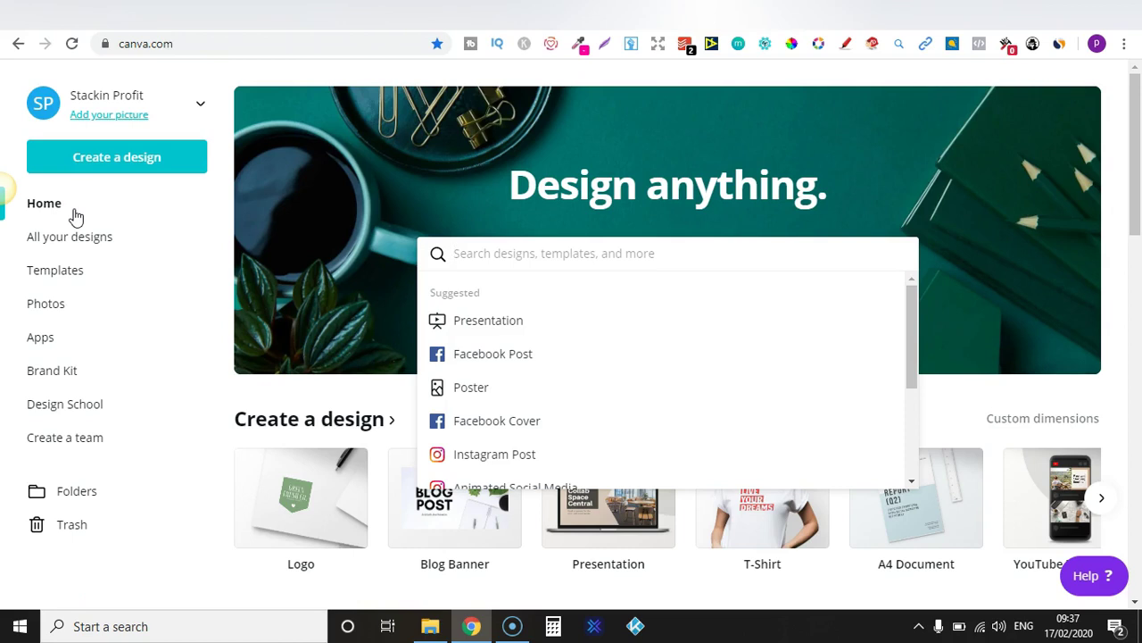
# - Reopen the template library and scan its categories from calendars through business cards to flyers
pyautogui.click(101, 280)
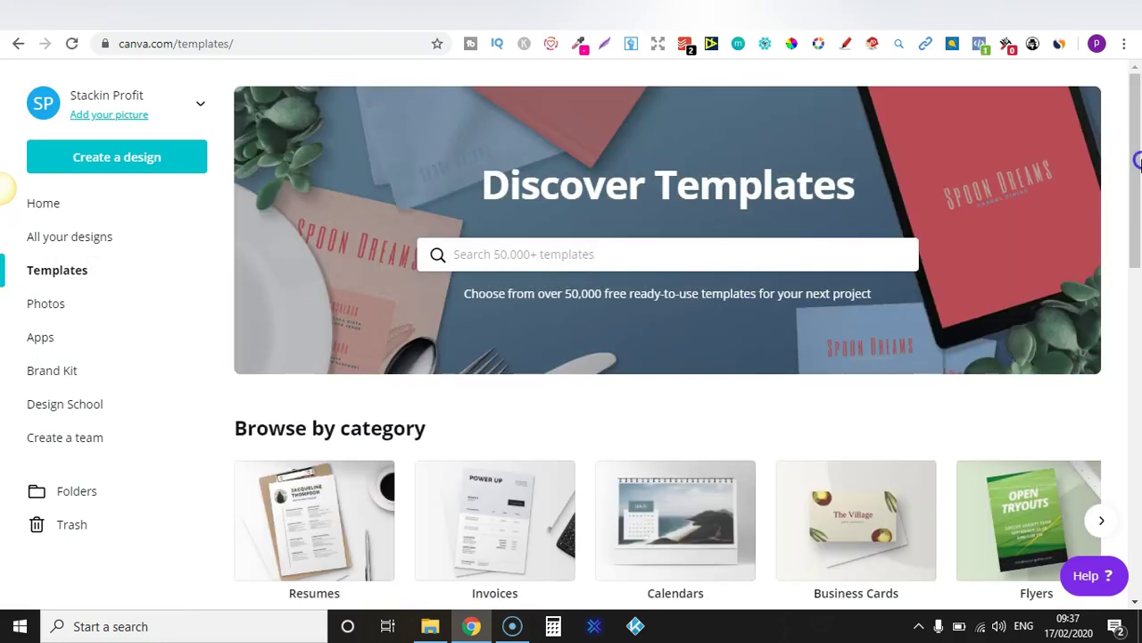
pyautogui.moveTo(1138, 160); pyautogui.dragTo(1138, 479)
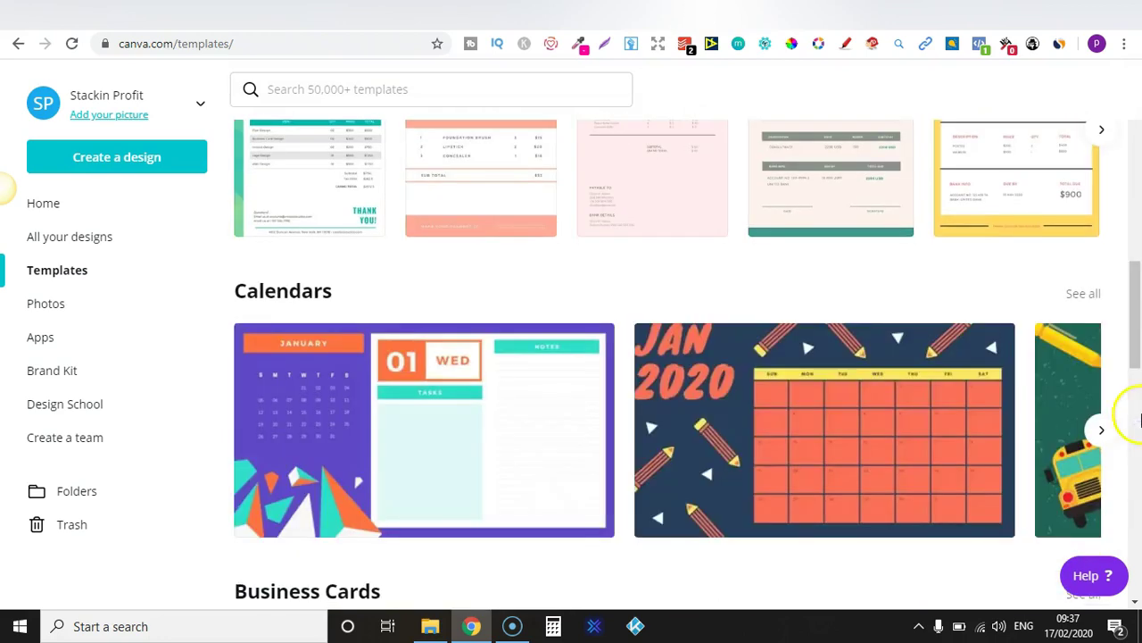
pyautogui.scroll(-6, 1139, 428)
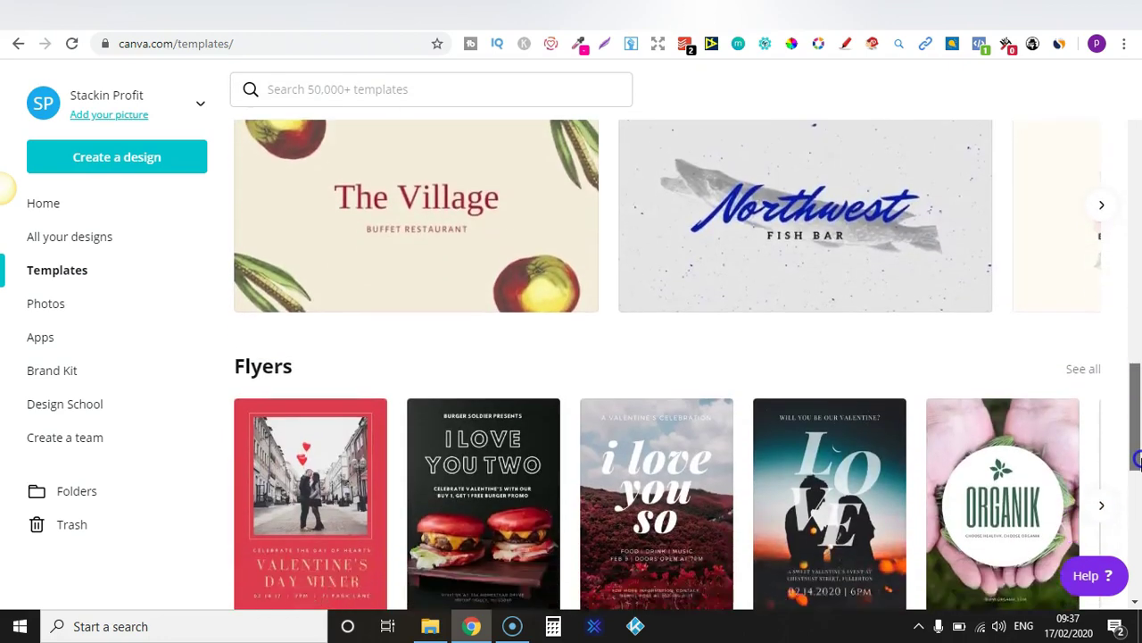
pyautogui.moveTo(1138, 458); pyautogui.dragTo(1138, 160)
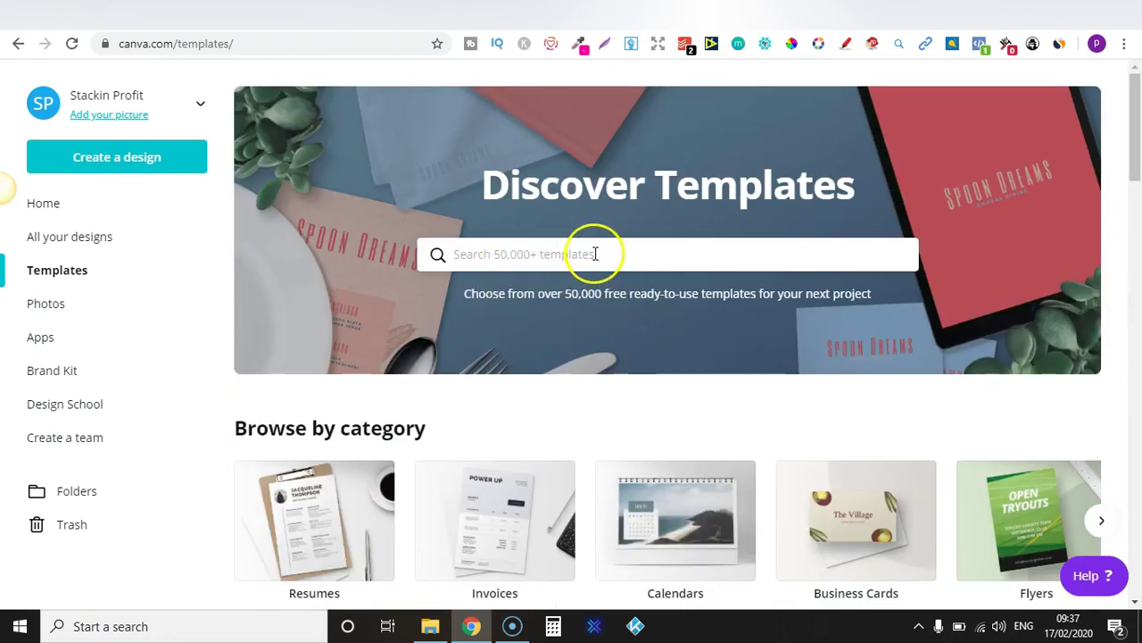
# - Look up "covers" in the template search suggestions and dismiss the list without choosing a category
pyautogui.click(543, 256)
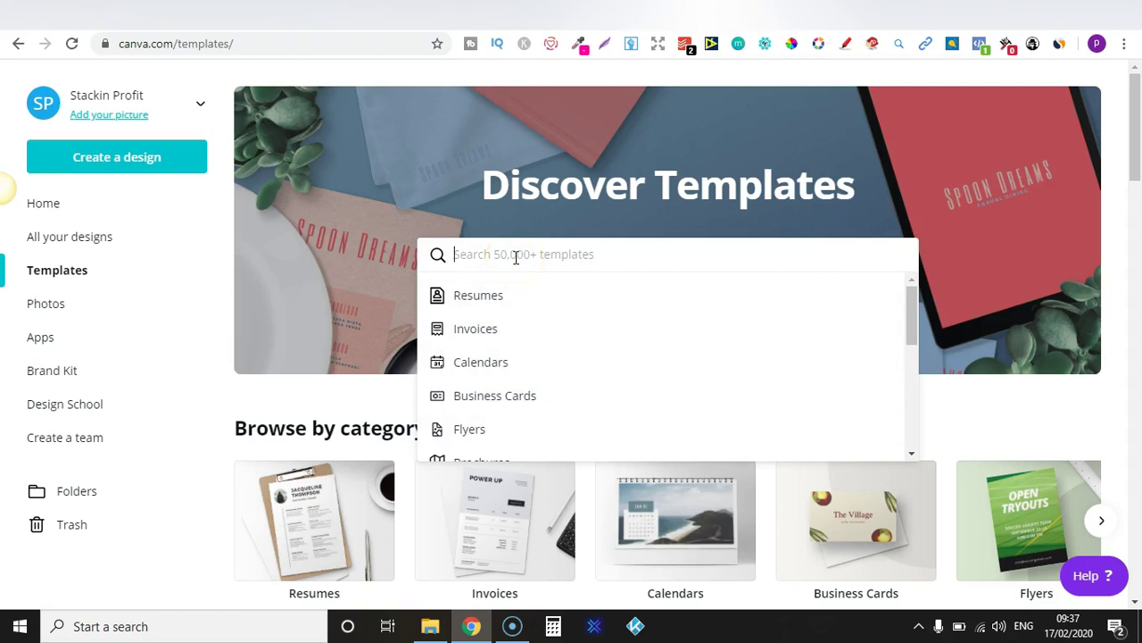
pyautogui.write('covers')
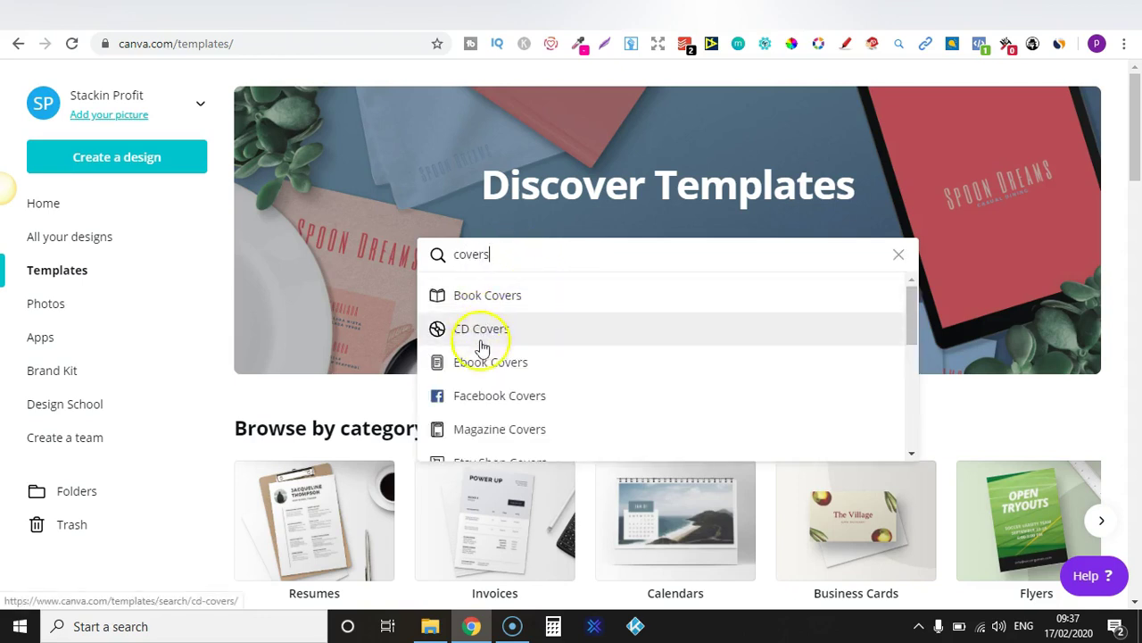
pyautogui.click(1117, 322)
# - Show all flyer templates and open the preview of the Tinted Bike Rental City Flyer
pyautogui.moveTo(1133, 157); pyautogui.dragTo(1136, 540)
pyautogui.scroll(-15, 1137, 539)
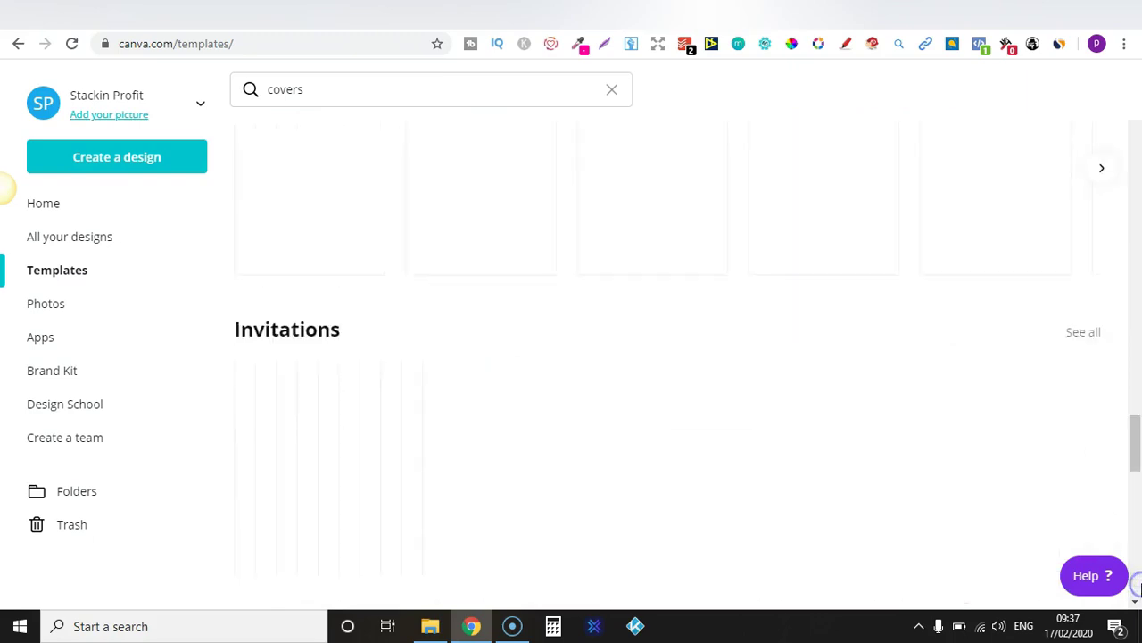
pyautogui.moveTo(1137, 455); pyautogui.dragTo(1136, 272)
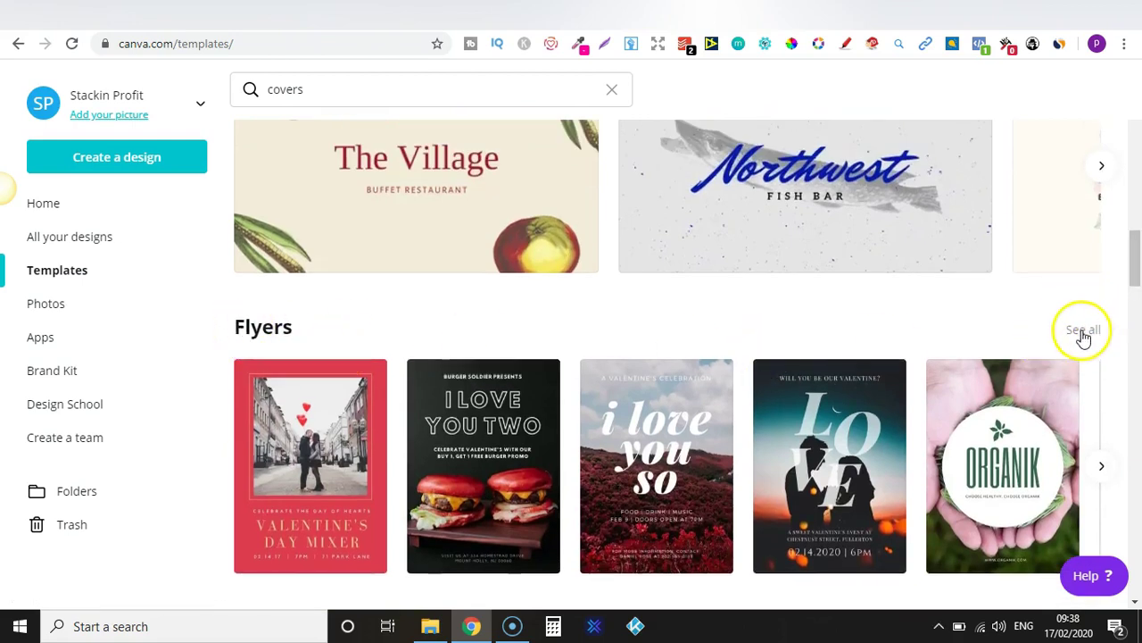
pyautogui.click(1082, 330)
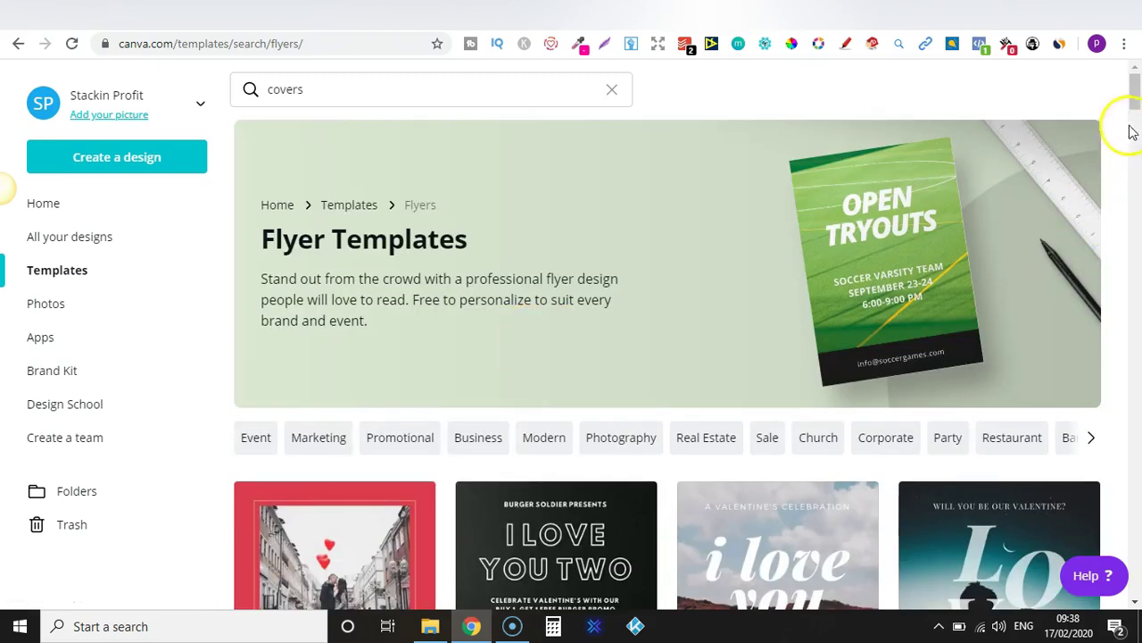
pyautogui.moveTo(1135, 105); pyautogui.dragTo(1137, 154)
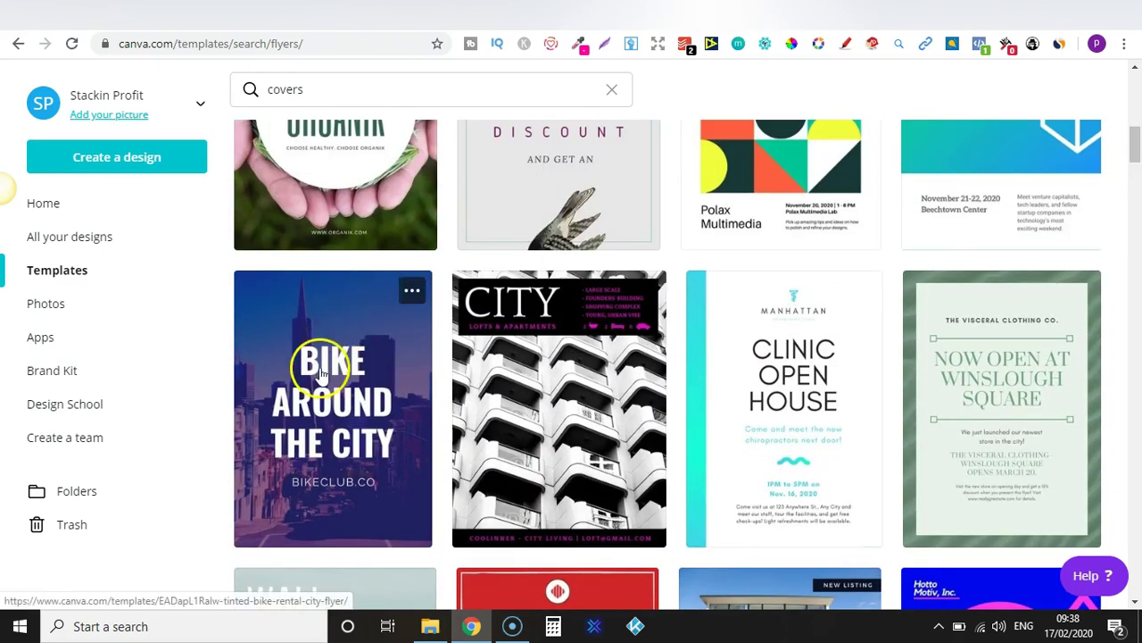
pyautogui.click(336, 391)
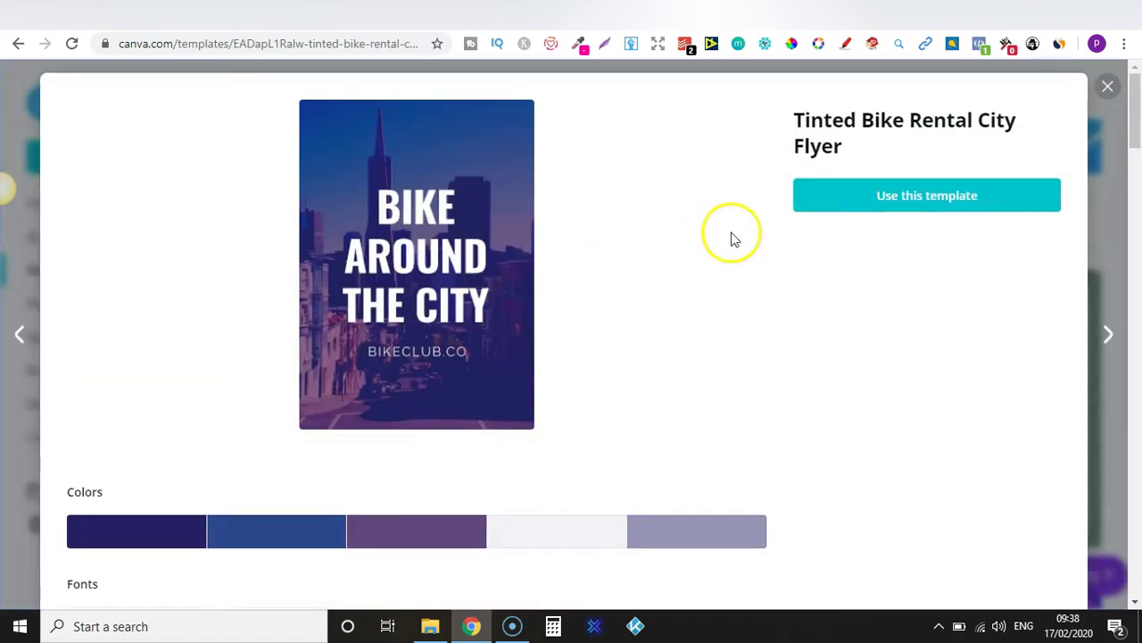
# - Start a design from the Tinted Bike Rental City Flyer template, close its preview and return to the home page
pyautogui.click(928, 199)
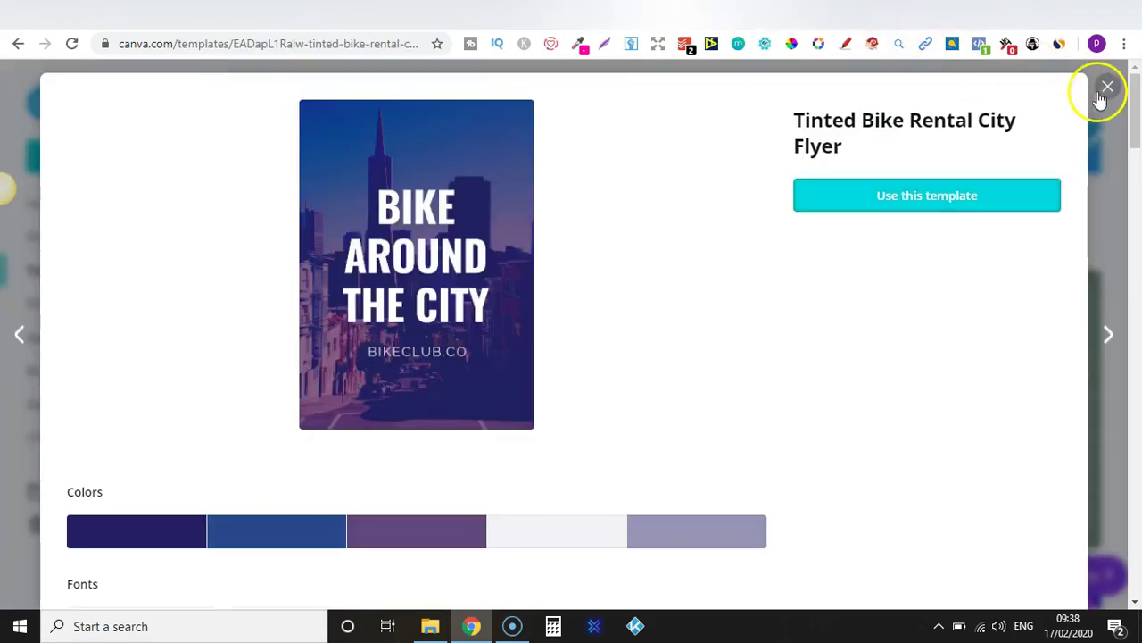
pyautogui.click(1104, 87)
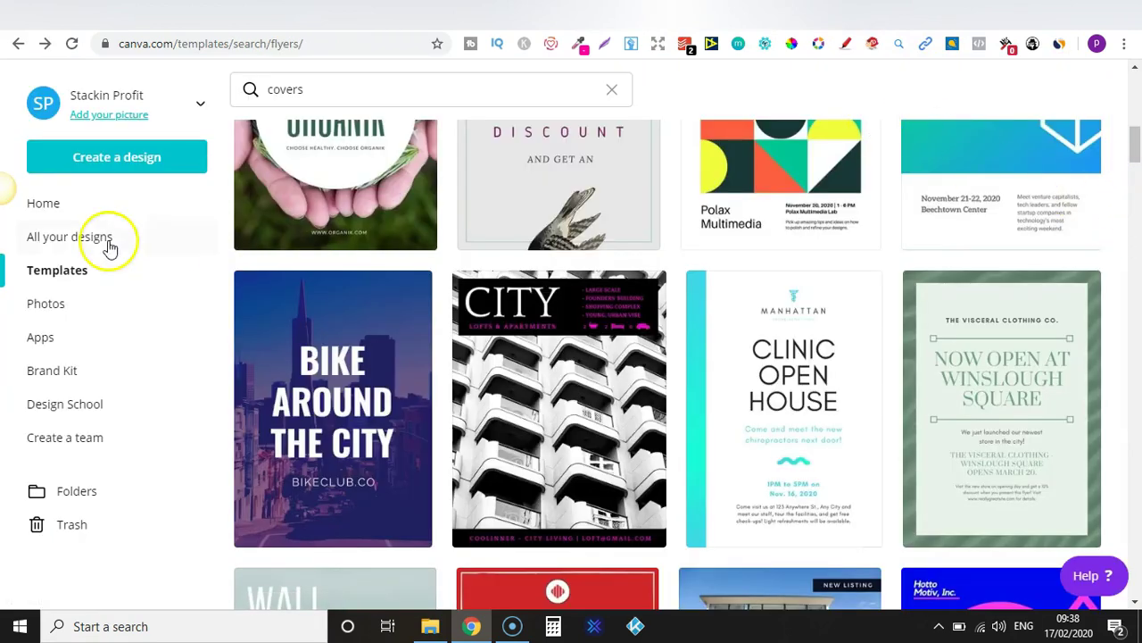
pyautogui.click(54, 210)
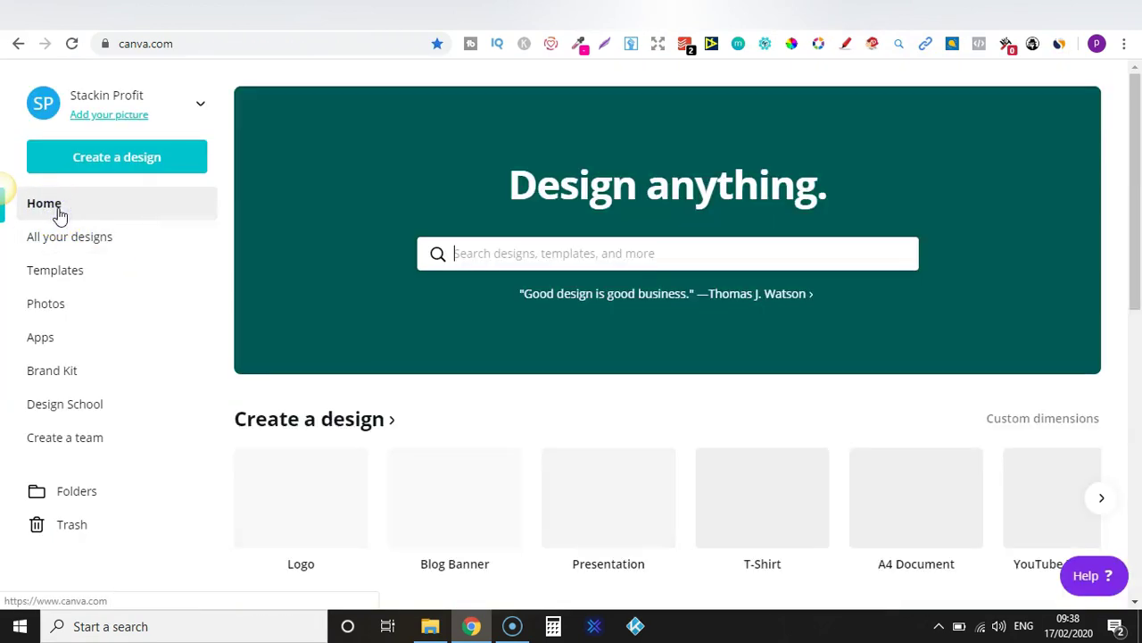
# - Start a custom-size design and set its dimension unit to inches
pyautogui.click(1016, 430)
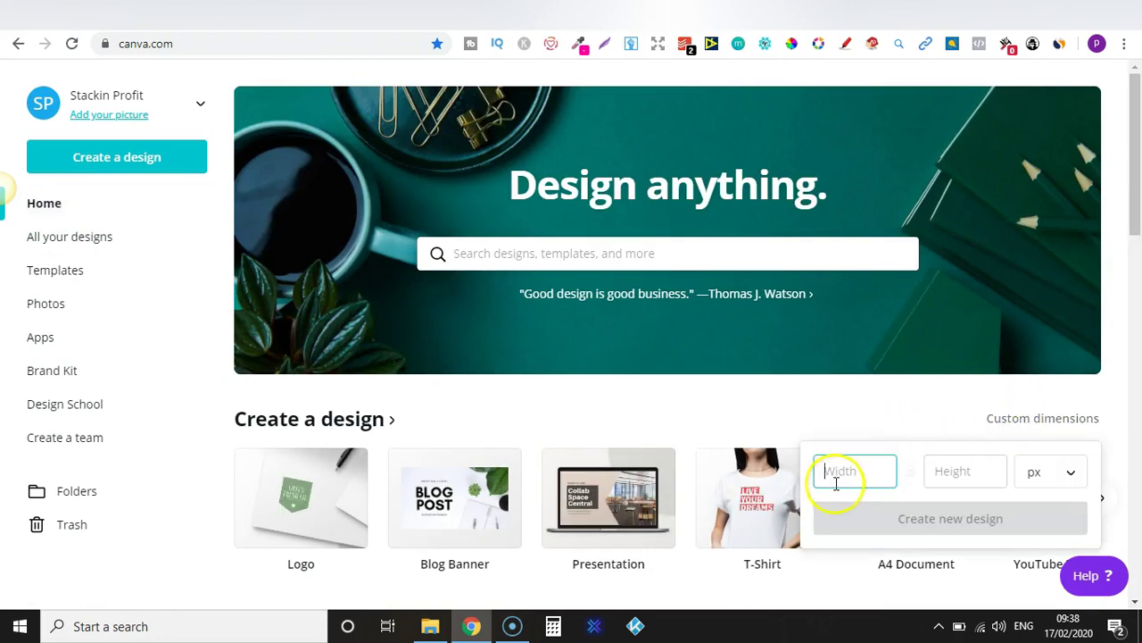
pyautogui.click(1047, 483)
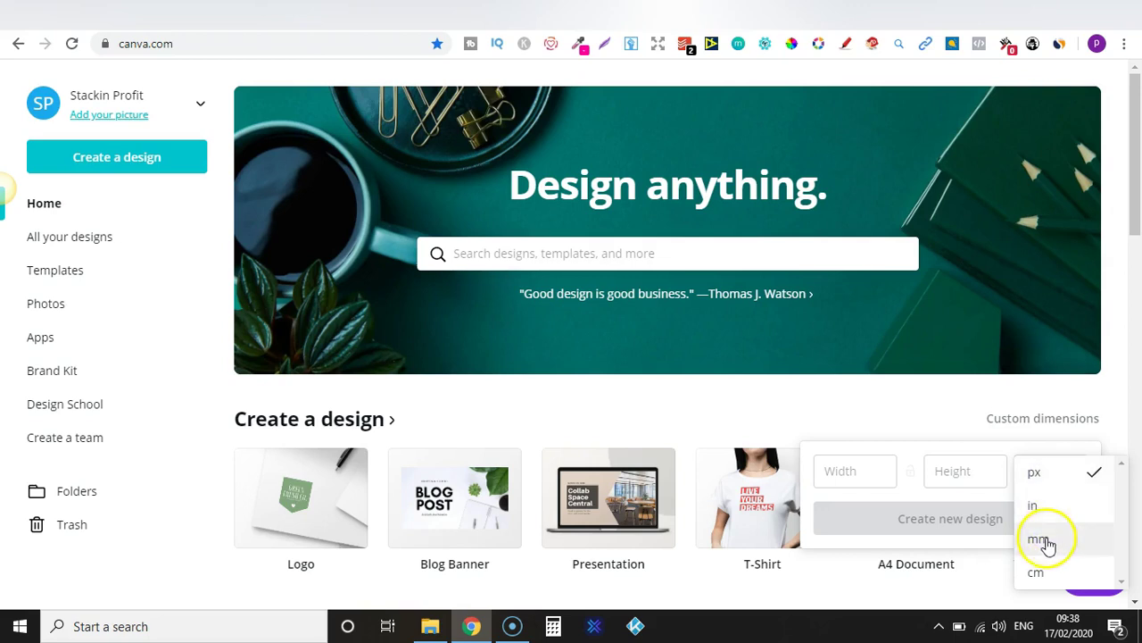
pyautogui.click(852, 474)
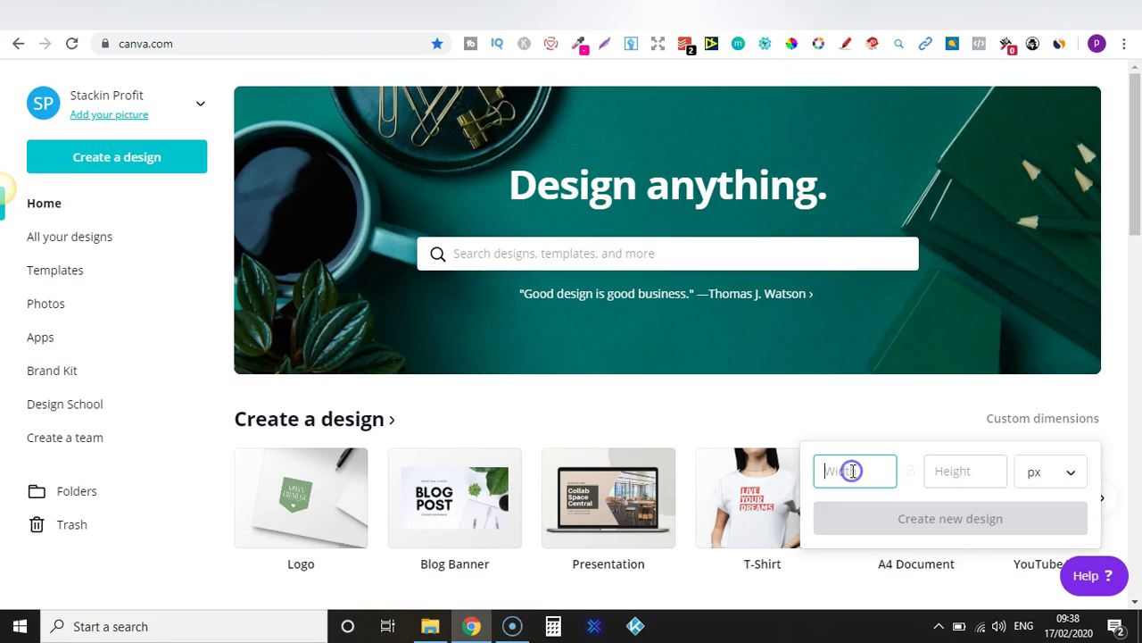
pyautogui.click(948, 471)
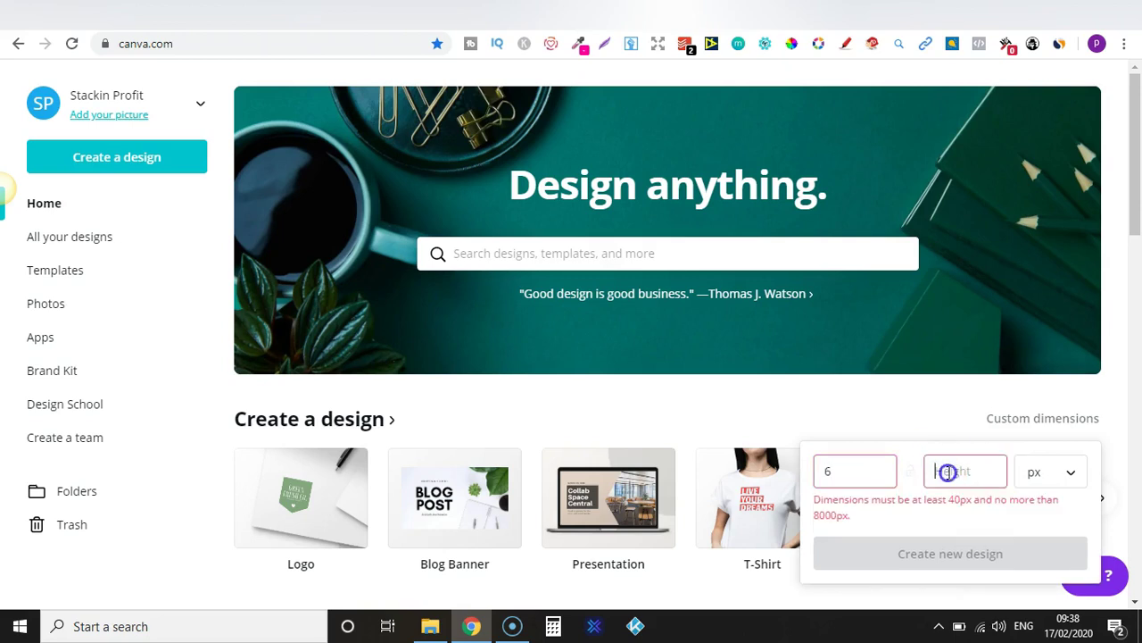
pyautogui.click(1040, 473)
pyautogui.click(1044, 509)
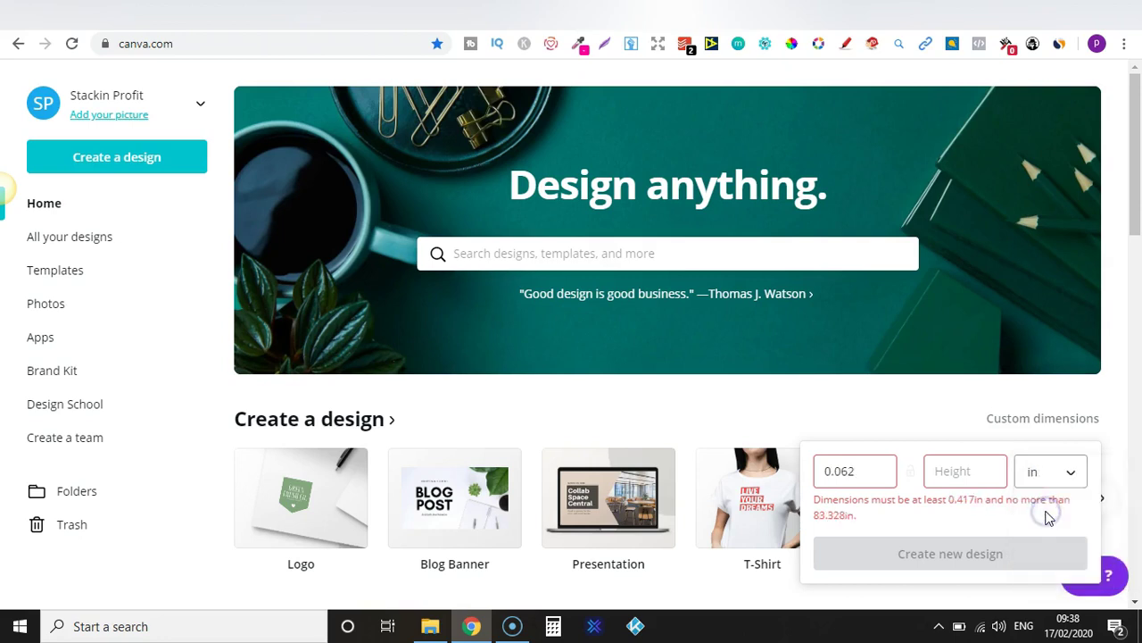
# - Set the custom size to 6 in wide by 9 in high and create the new design
pyautogui.doubleClick(876, 480)
pyautogui.write('6')
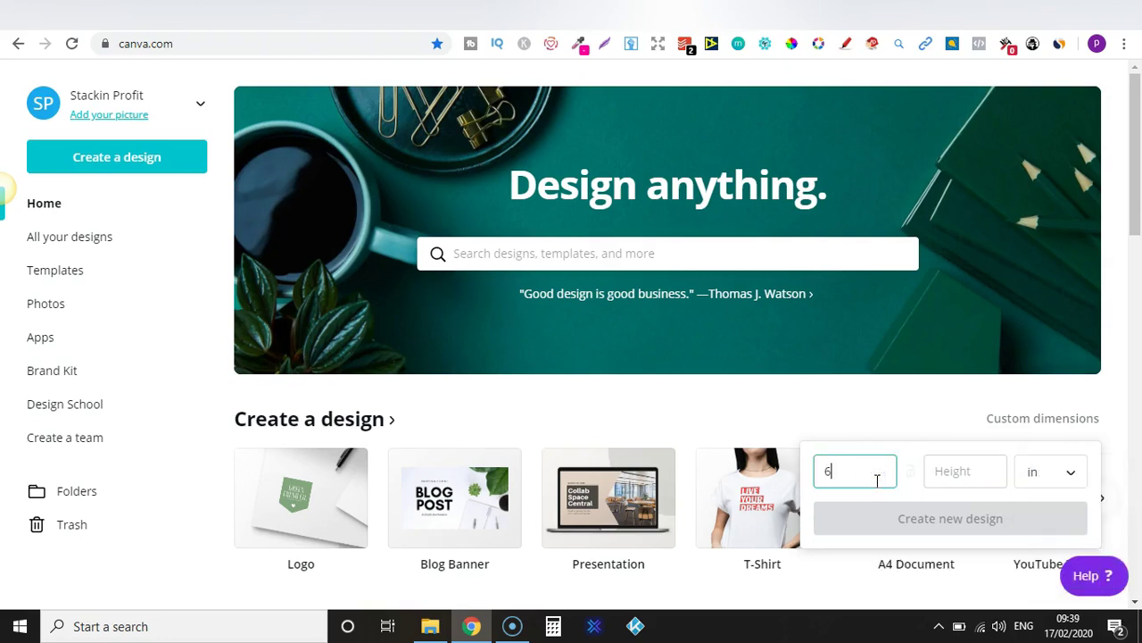
pyautogui.click(945, 471)
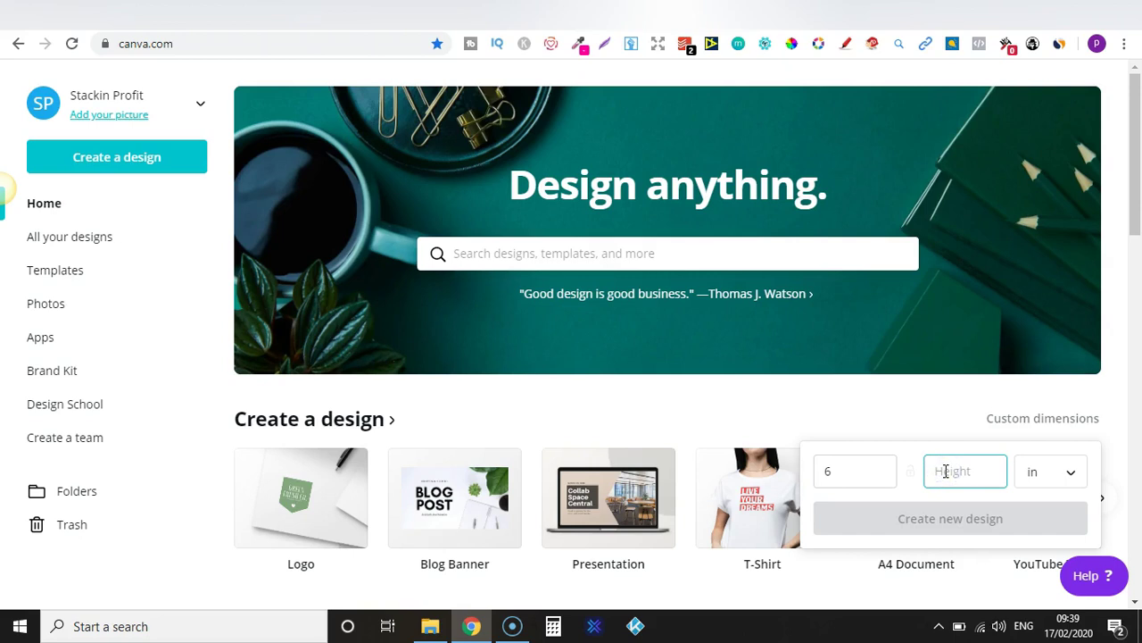
pyautogui.write('9')
pyautogui.click(941, 528)
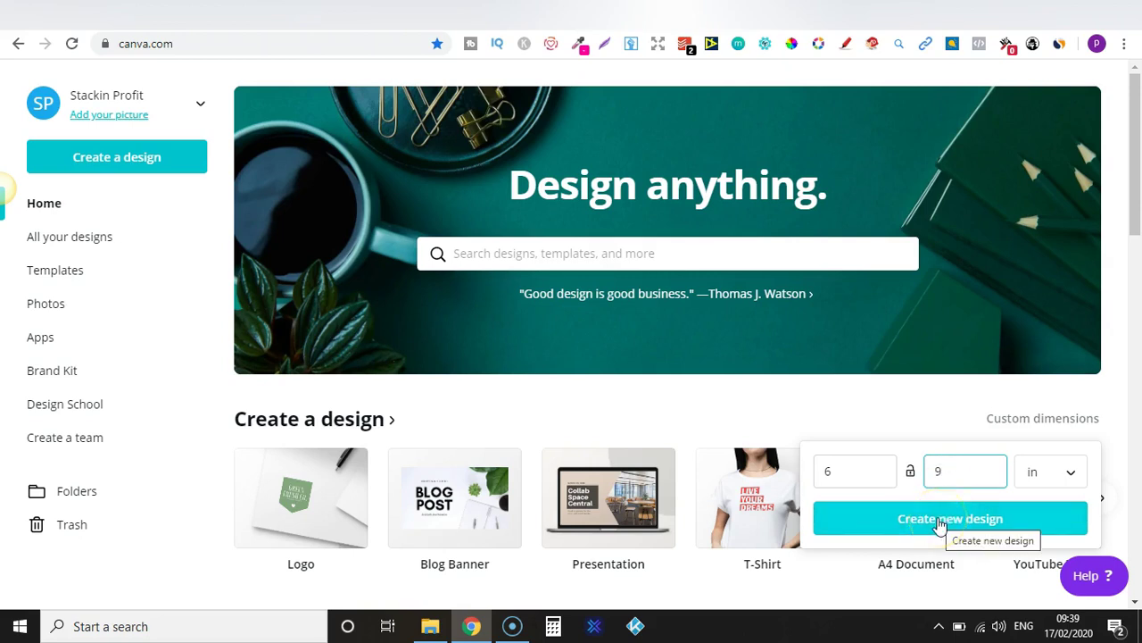
pyautogui.click(940, 527)
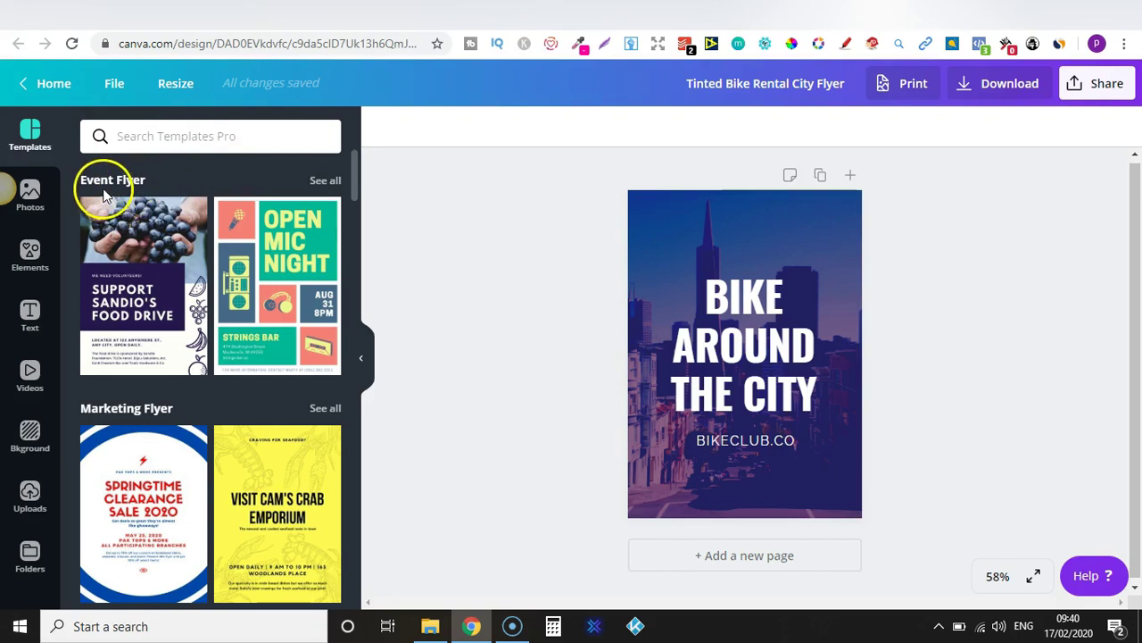
# - In the bike rental flyer, show all Event Flyer templates, try the Art Show Case template and undo it
pyautogui.moveTo(356, 173)
pyautogui.mouseDown()
pyautogui.moveTo(355, 293)
pyautogui.moveTo(360, 165)
pyautogui.mouseUp()
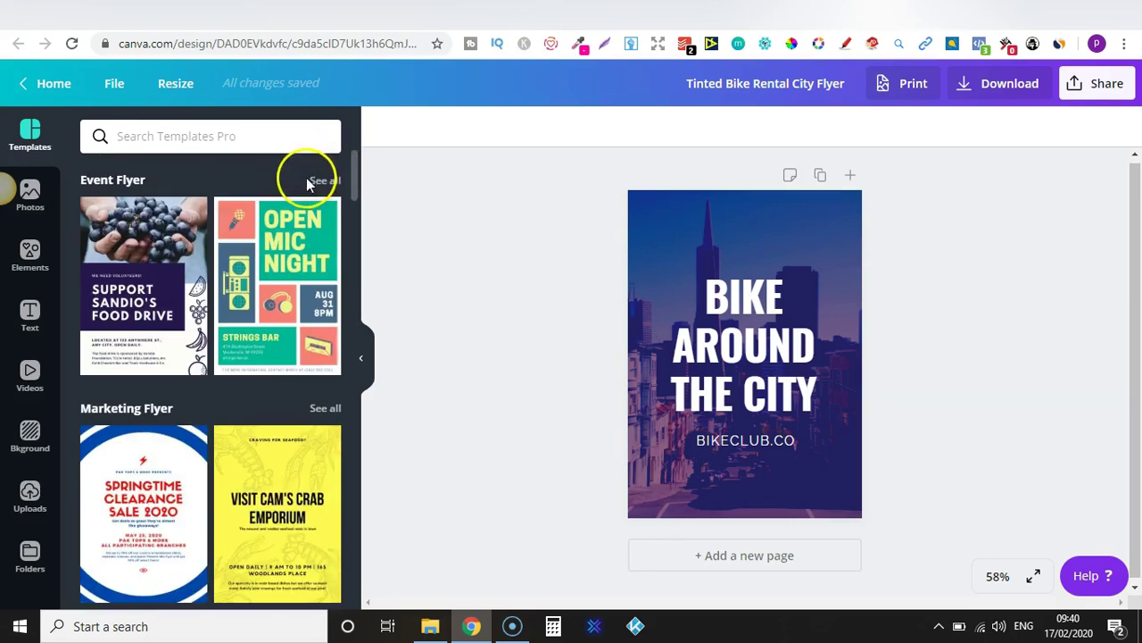
pyautogui.click(325, 181)
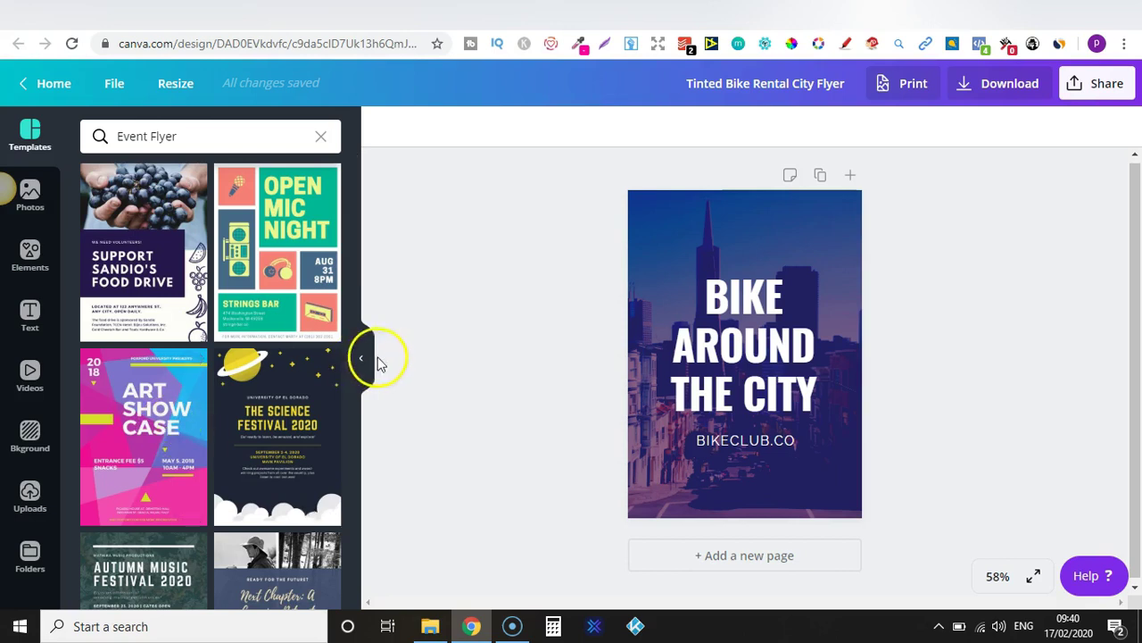
pyautogui.click(125, 429)
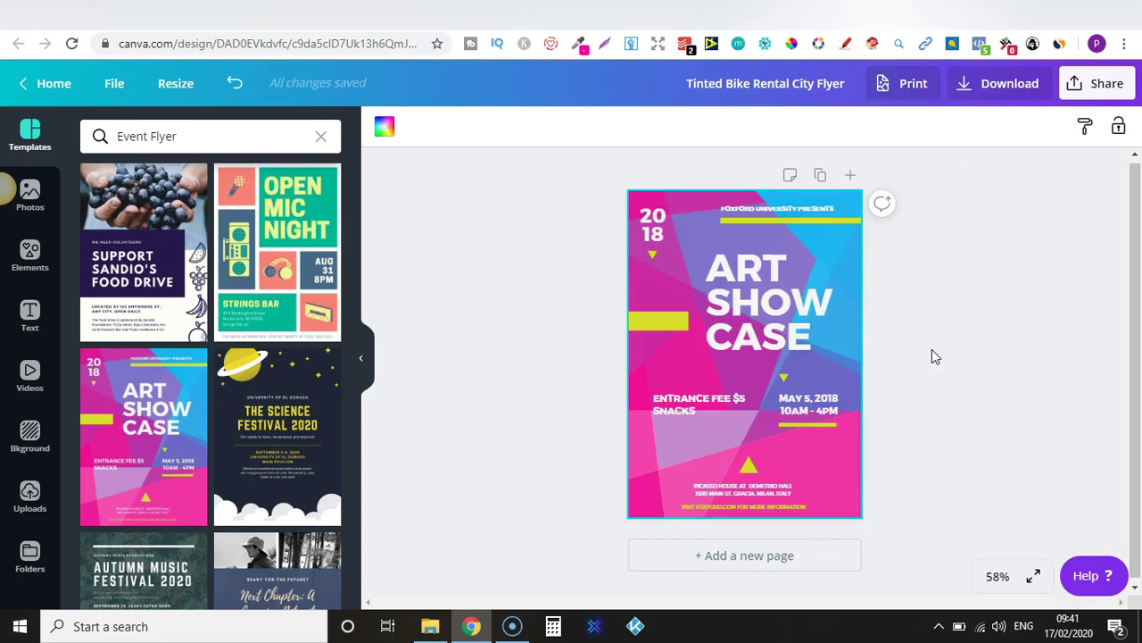
pyautogui.click(236, 86)
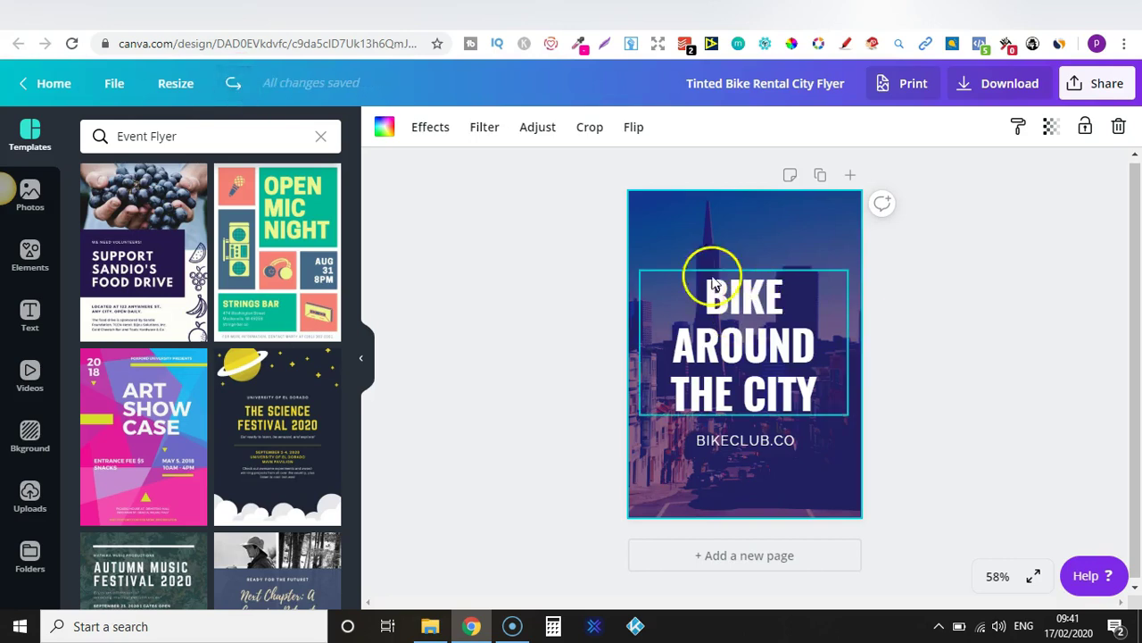
# - Add the sunlit autumn park photo from the stock photos and enlarge it to cover the whole flyer page
pyautogui.click(29, 195)
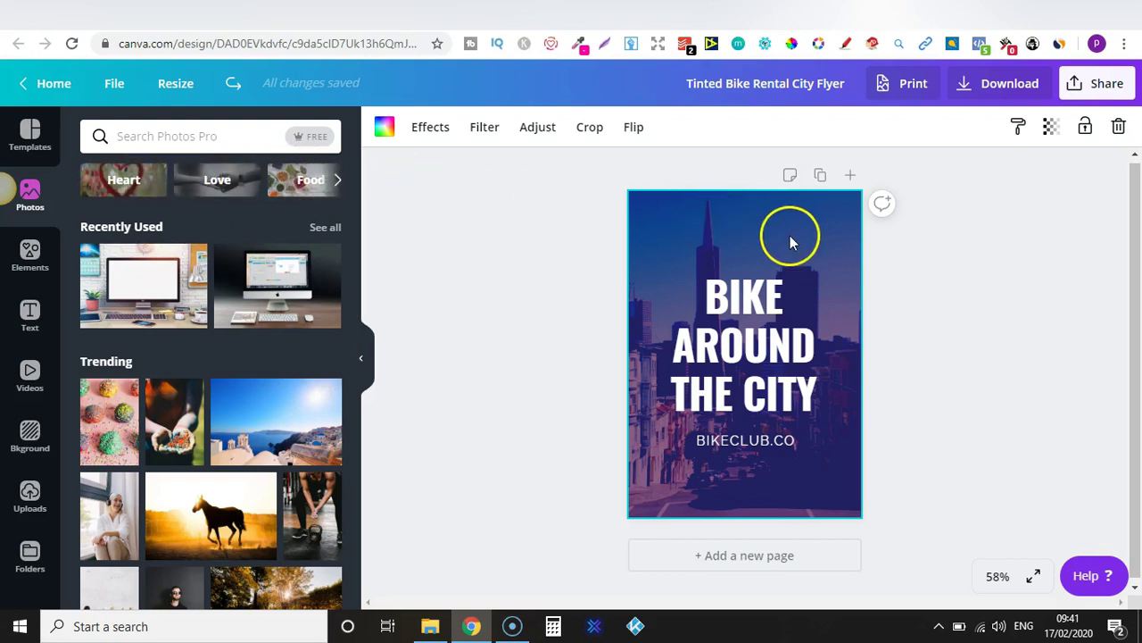
pyautogui.moveTo(354, 217); pyautogui.dragTo(350, 350)
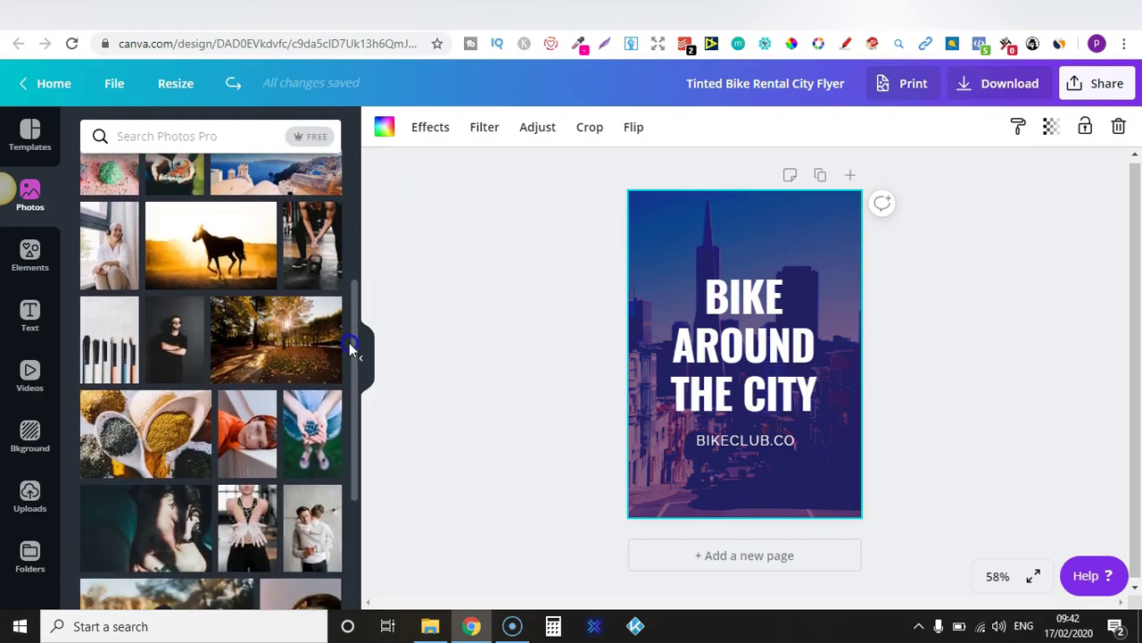
pyautogui.click(263, 328)
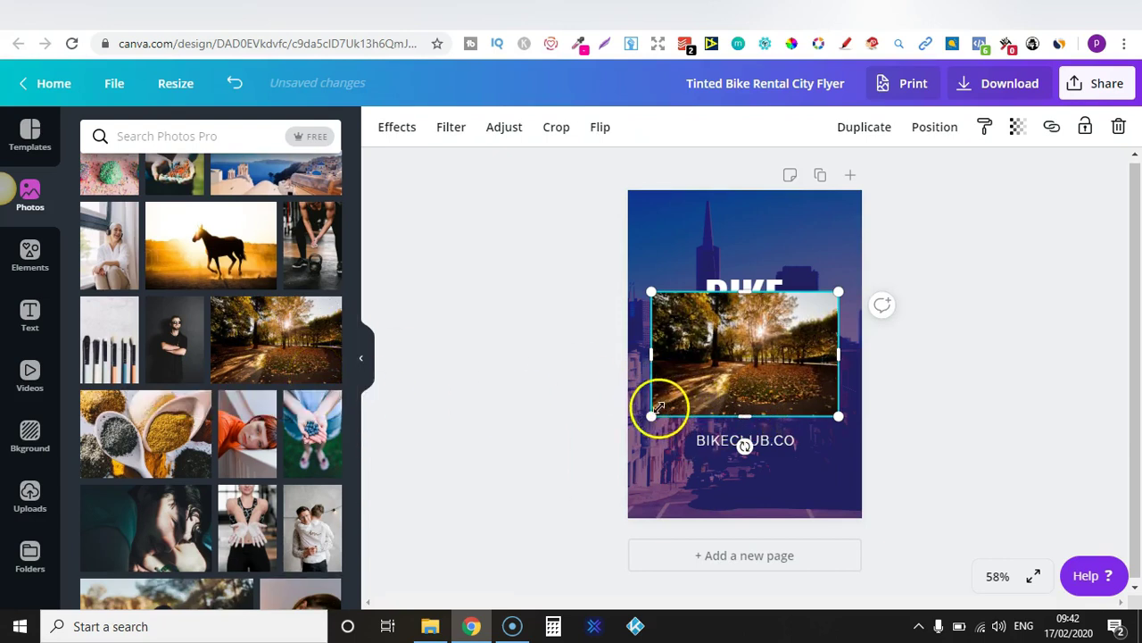
pyautogui.moveTo(651, 415); pyautogui.dragTo(471, 489)
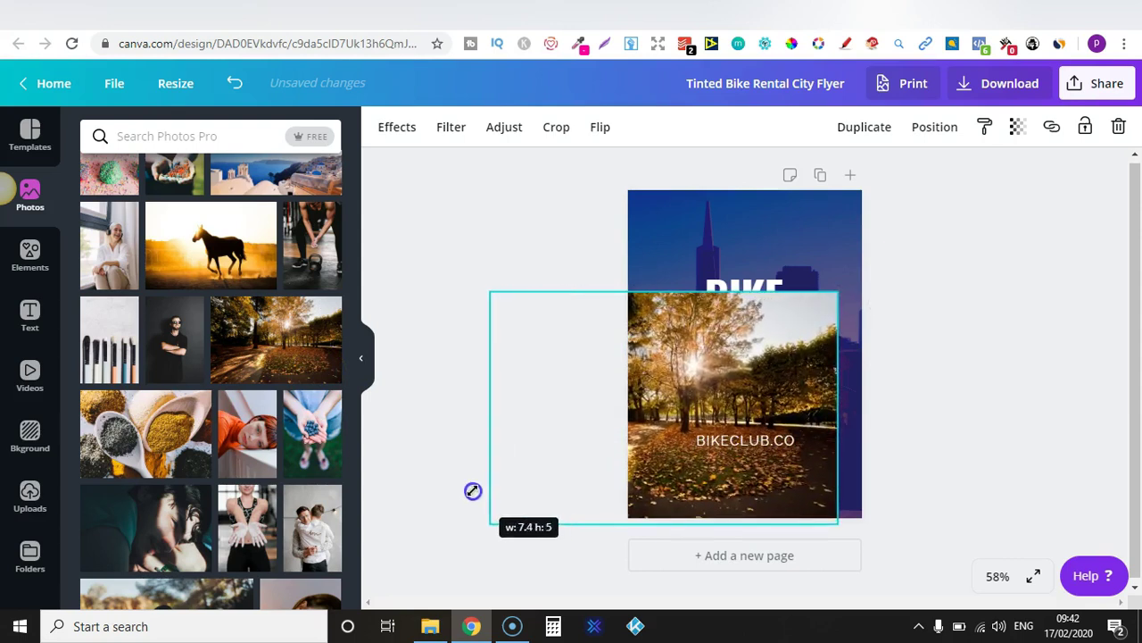
pyautogui.click(845, 288)
pyautogui.moveTo(843, 291); pyautogui.dragTo(1024, 211)
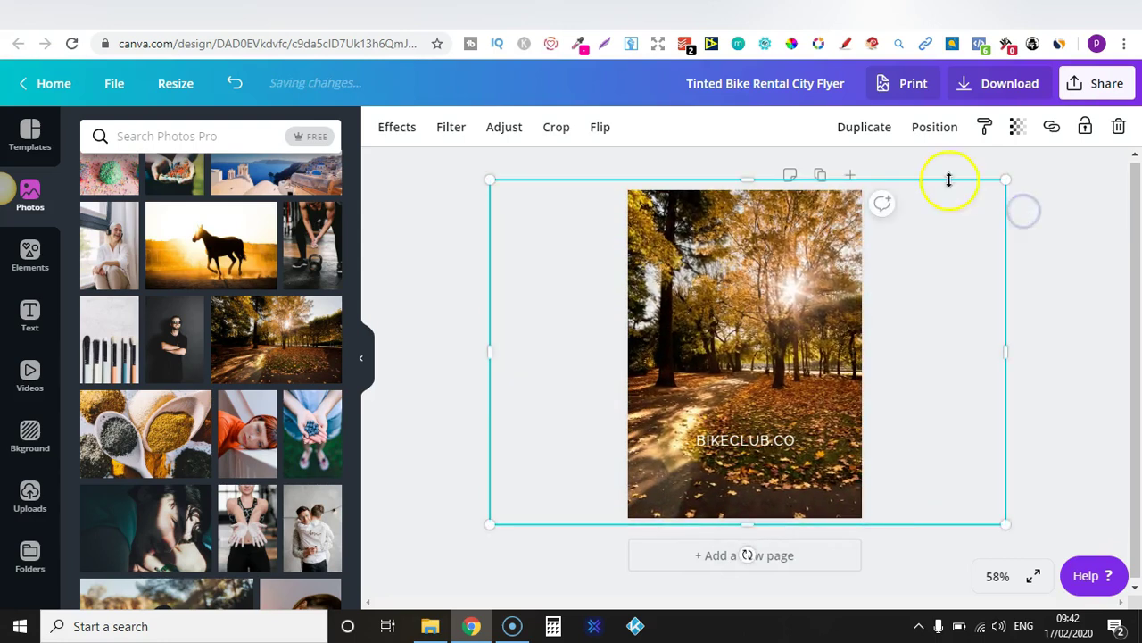
# - Send the park photo backward behind the BIKE AROUND THE CITY heading
pyautogui.click(929, 127)
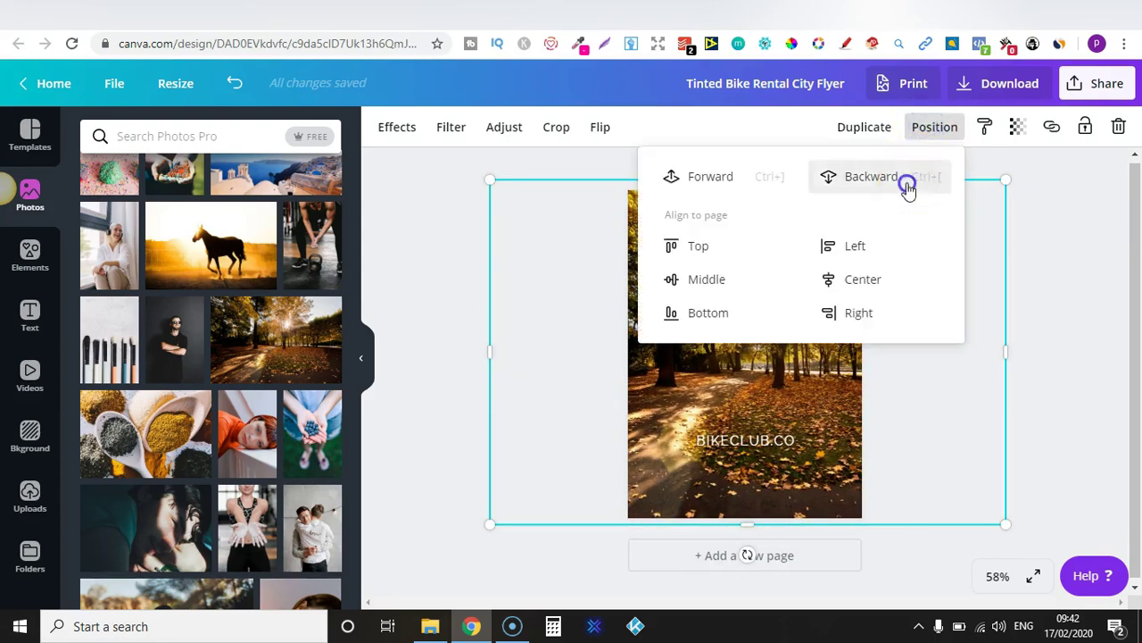
pyautogui.click(906, 185)
pyautogui.click(432, 316)
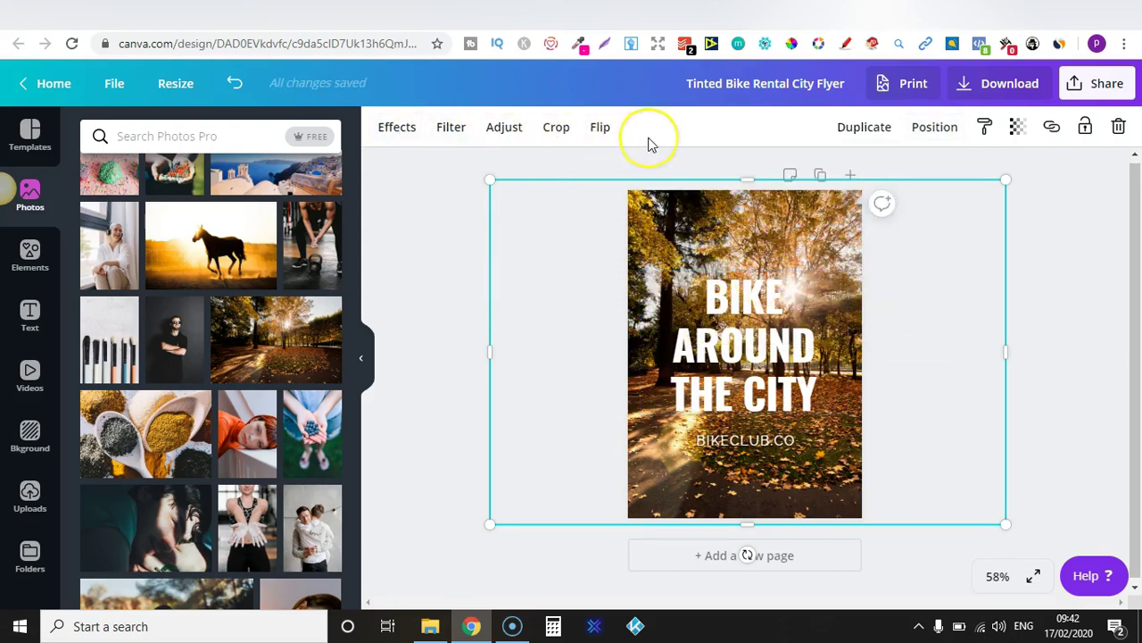
# - Look through the photo effects and apply the Arctic colour mix to the park photo
pyautogui.click(407, 131)
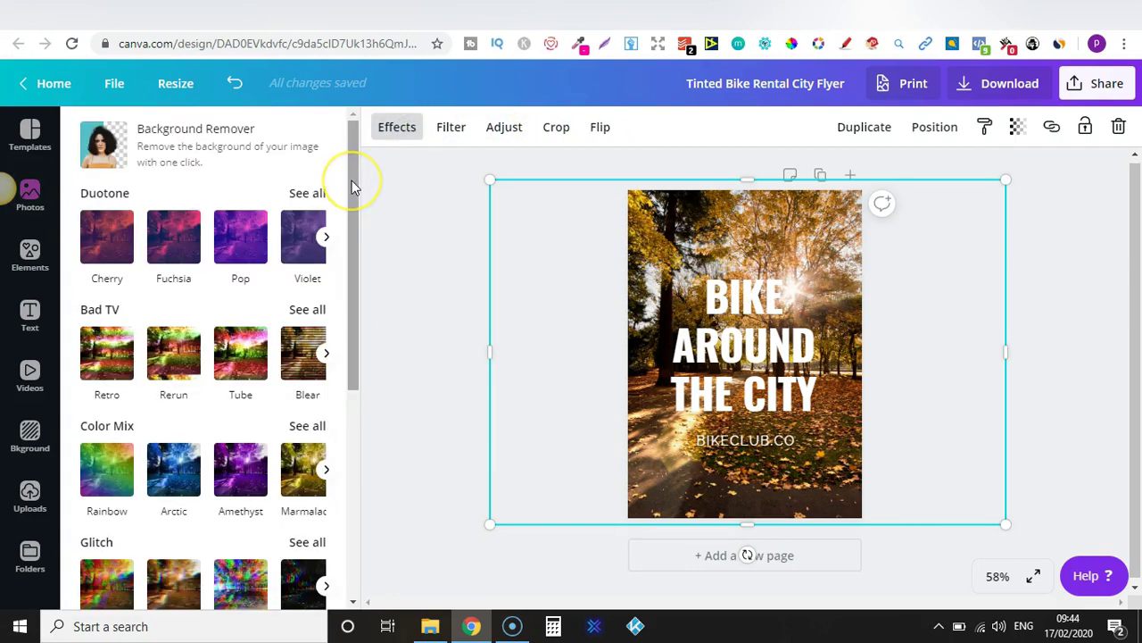
pyautogui.moveTo(352, 188); pyautogui.dragTo(359, 416)
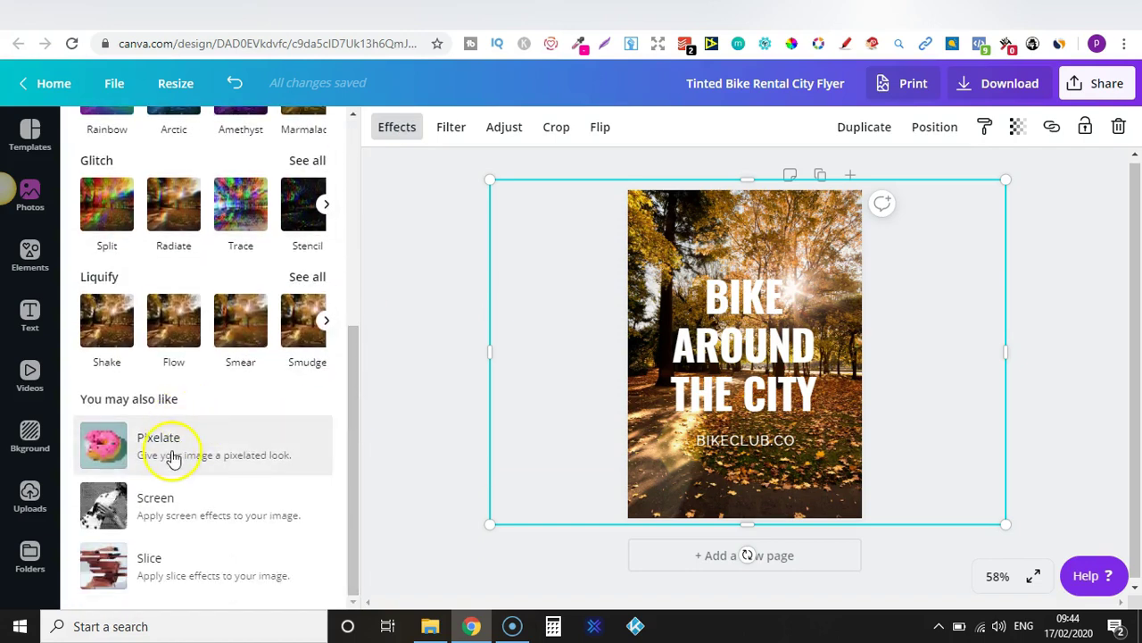
pyautogui.moveTo(351, 439); pyautogui.dragTo(357, 199)
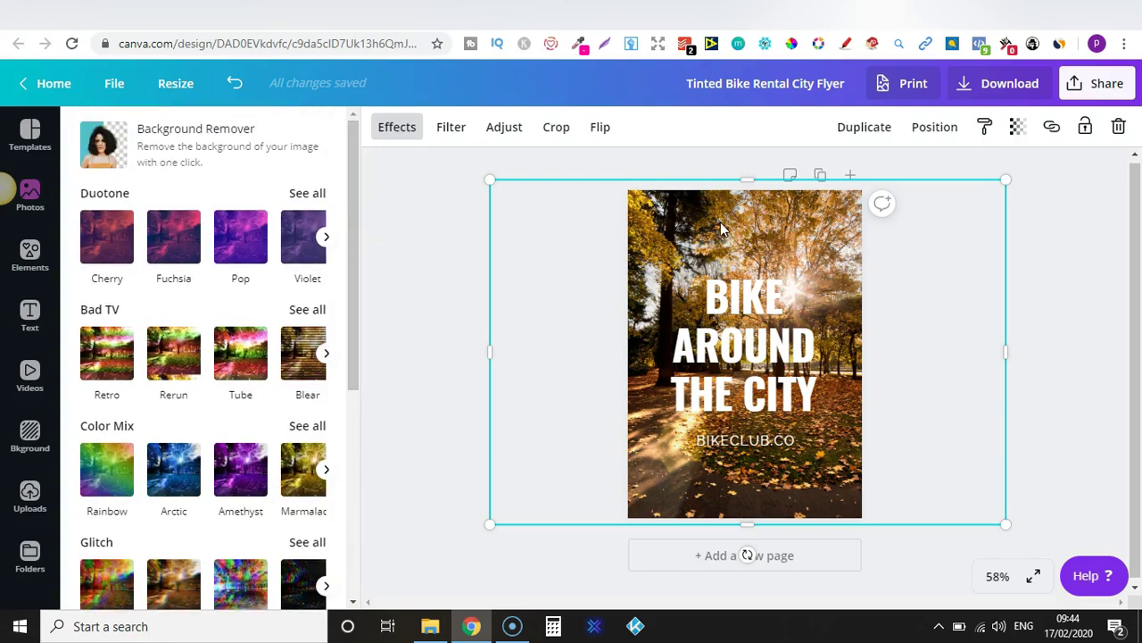
pyautogui.click(171, 469)
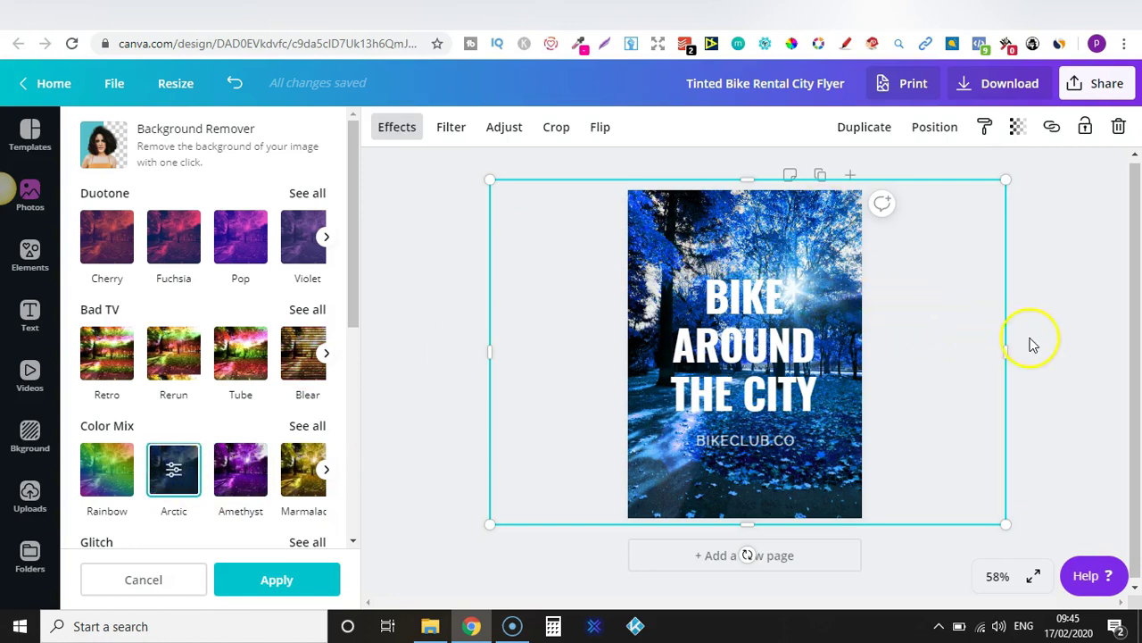
pyautogui.moveTo(357, 301)
pyautogui.mouseDown()
pyautogui.moveTo(357, 420)
pyautogui.moveTo(354, 258)
pyautogui.mouseUp()
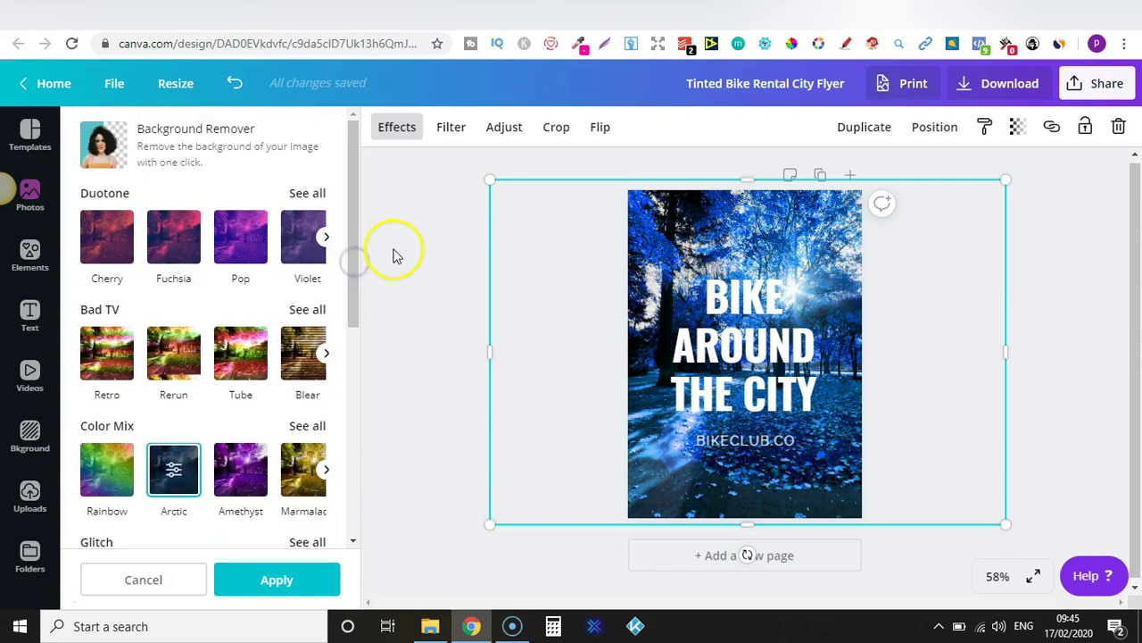
pyautogui.click(394, 253)
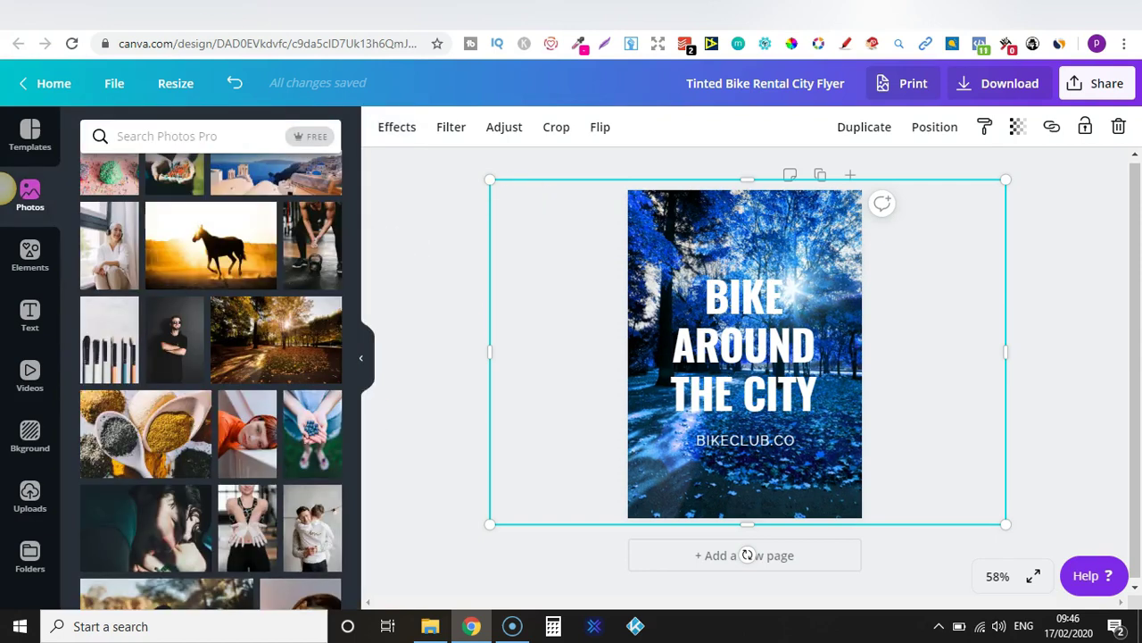
# - Undo the Arctic effect, the layer change, the resizing and the insertion of the park photo
pyautogui.click(232, 89)
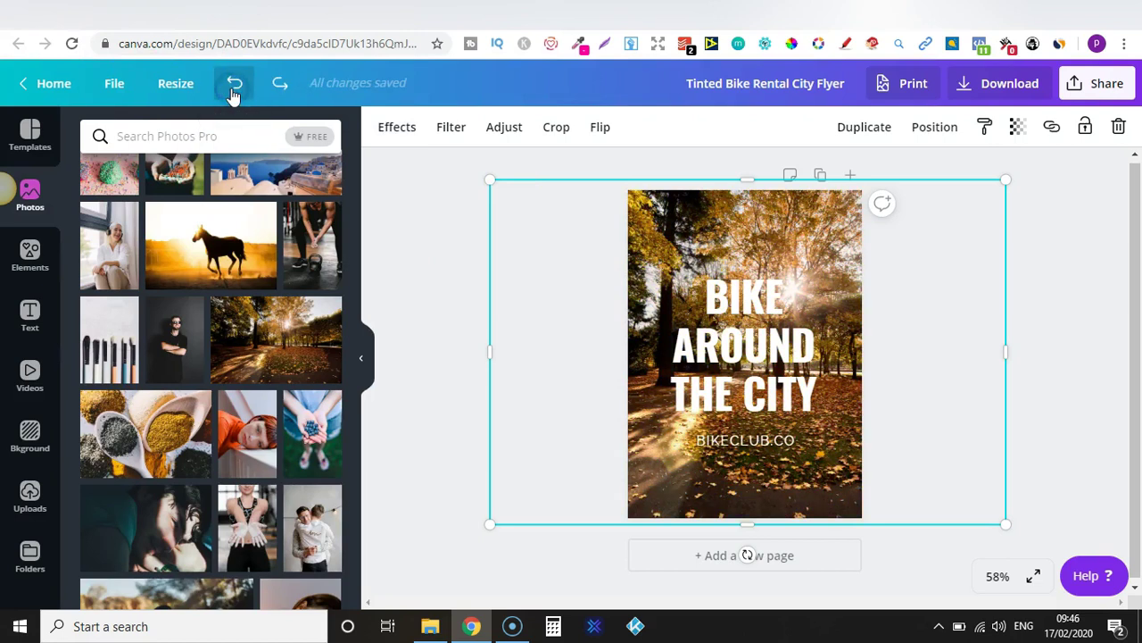
pyautogui.click(232, 90)
pyautogui.click(232, 89)
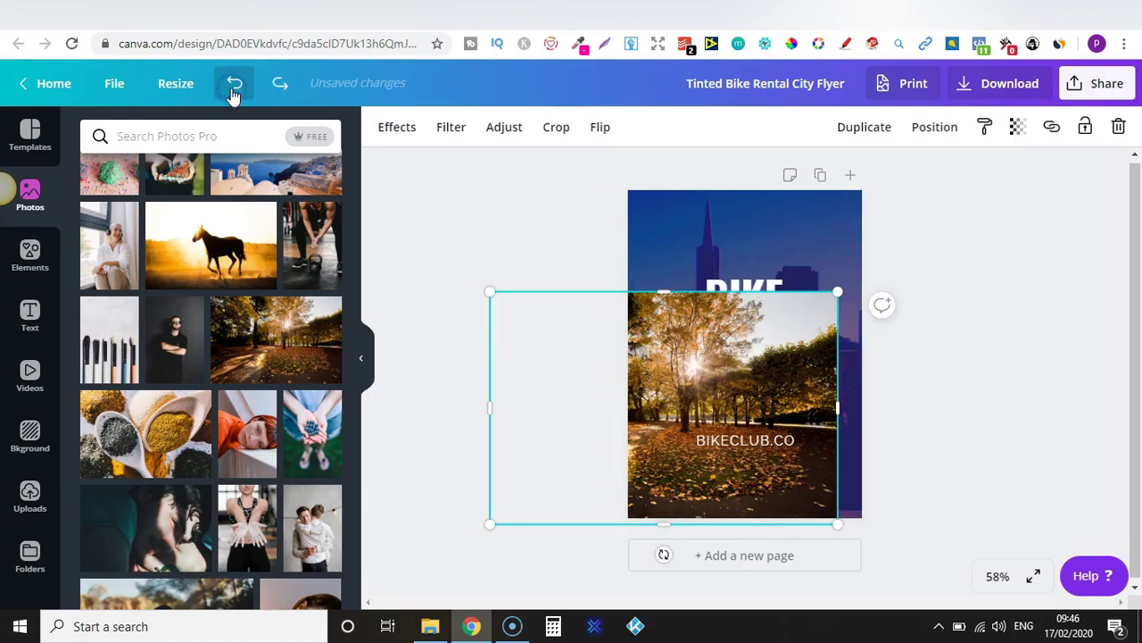
pyautogui.click(242, 83)
pyautogui.click(243, 86)
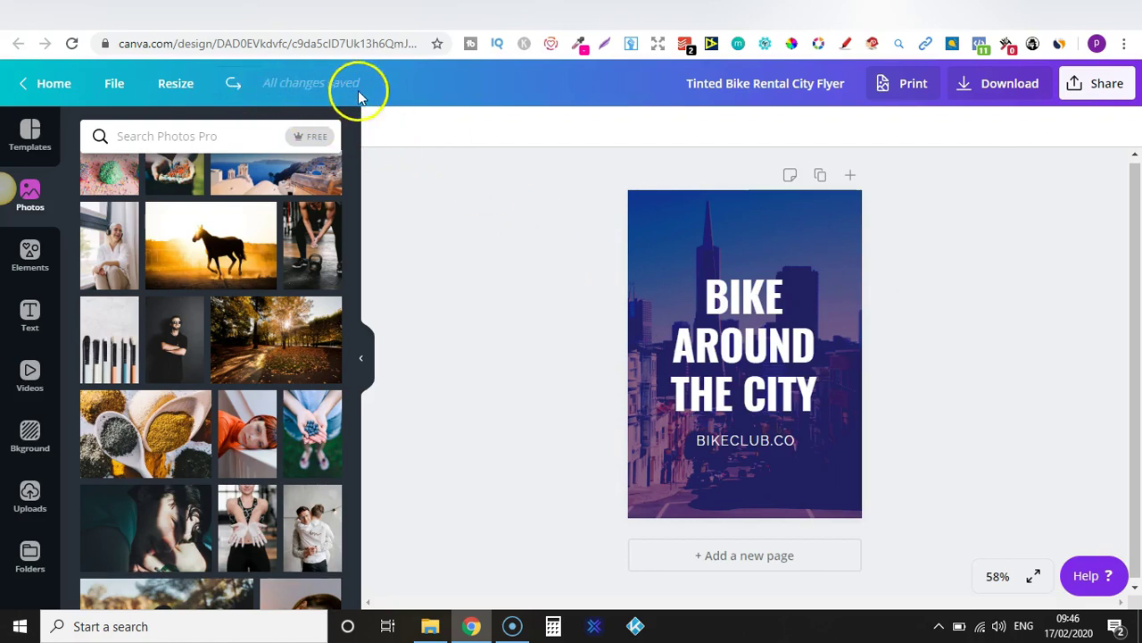
# - Apply the Greyscale filter to the flyer's city background photo
pyautogui.click(774, 250)
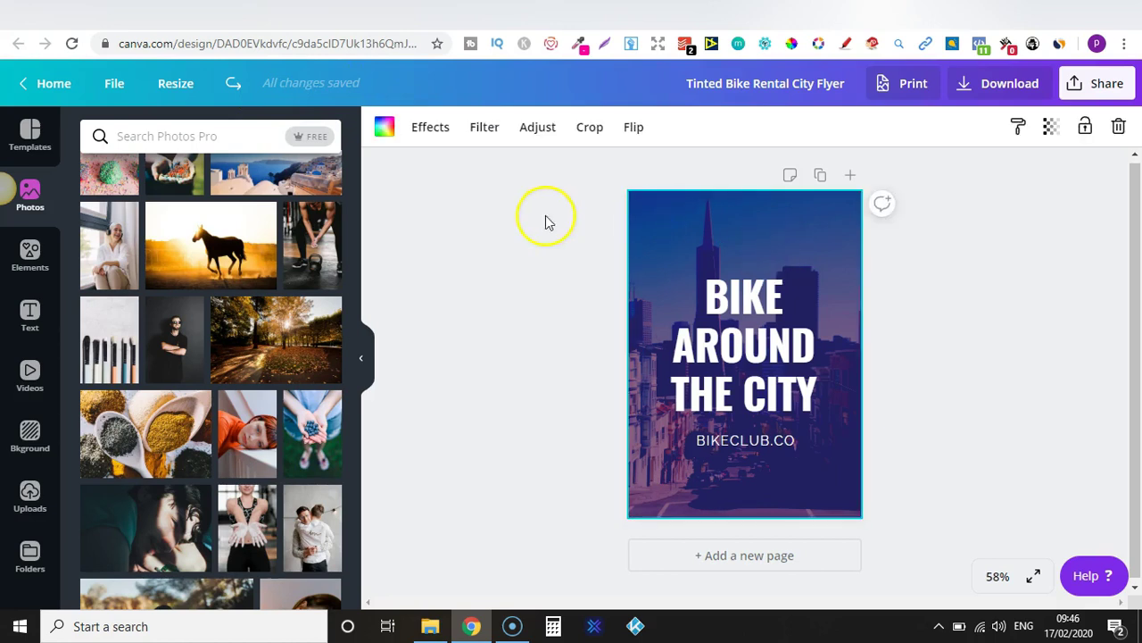
pyautogui.click(488, 132)
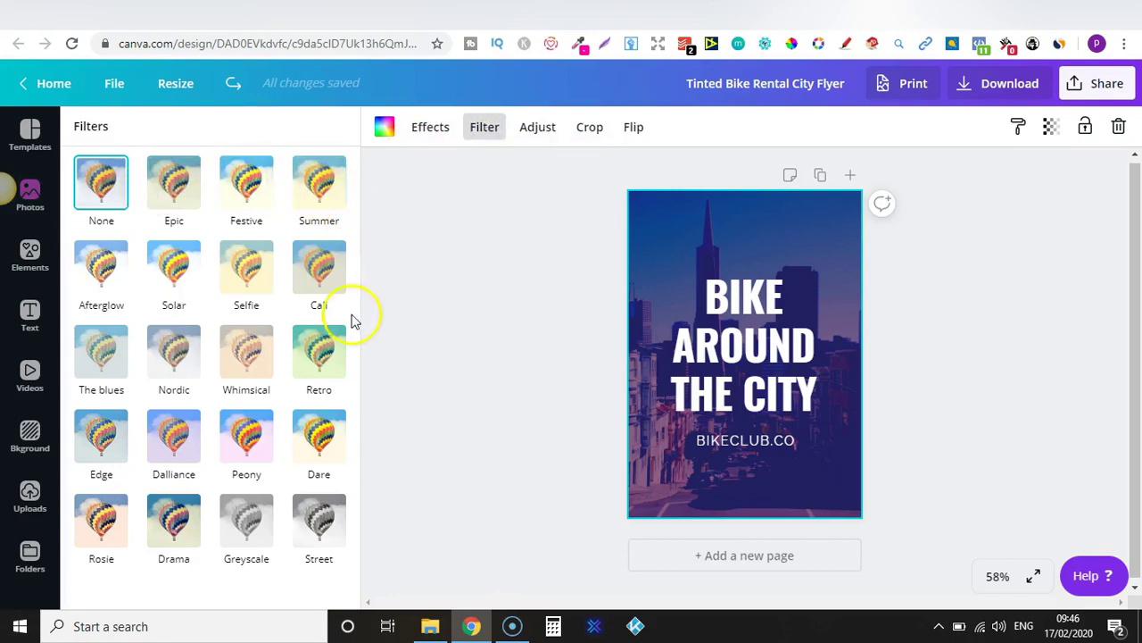
pyautogui.click(259, 532)
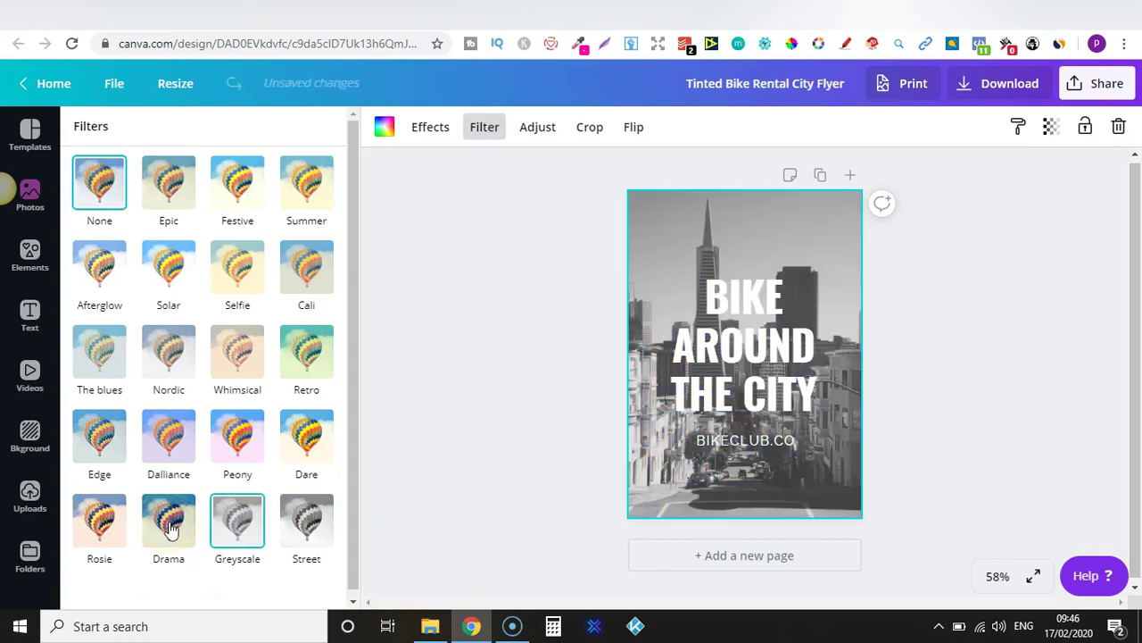
# - Apply the Drama filter to the city background photo and check its adjustment and crop options without changing them
pyautogui.click(172, 529)
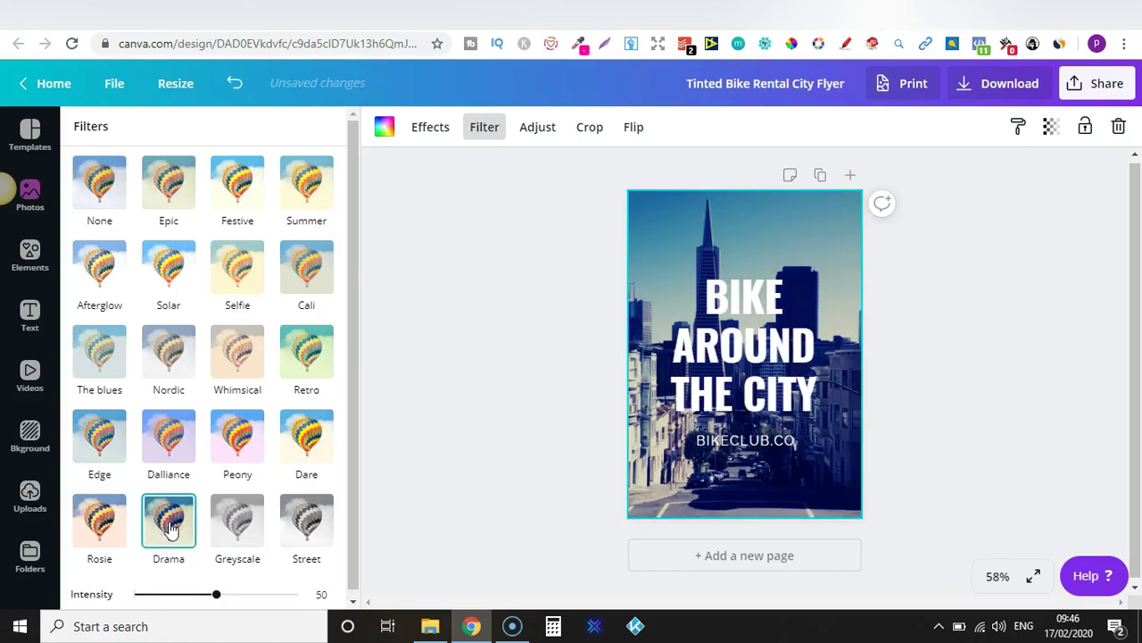
pyautogui.click(535, 134)
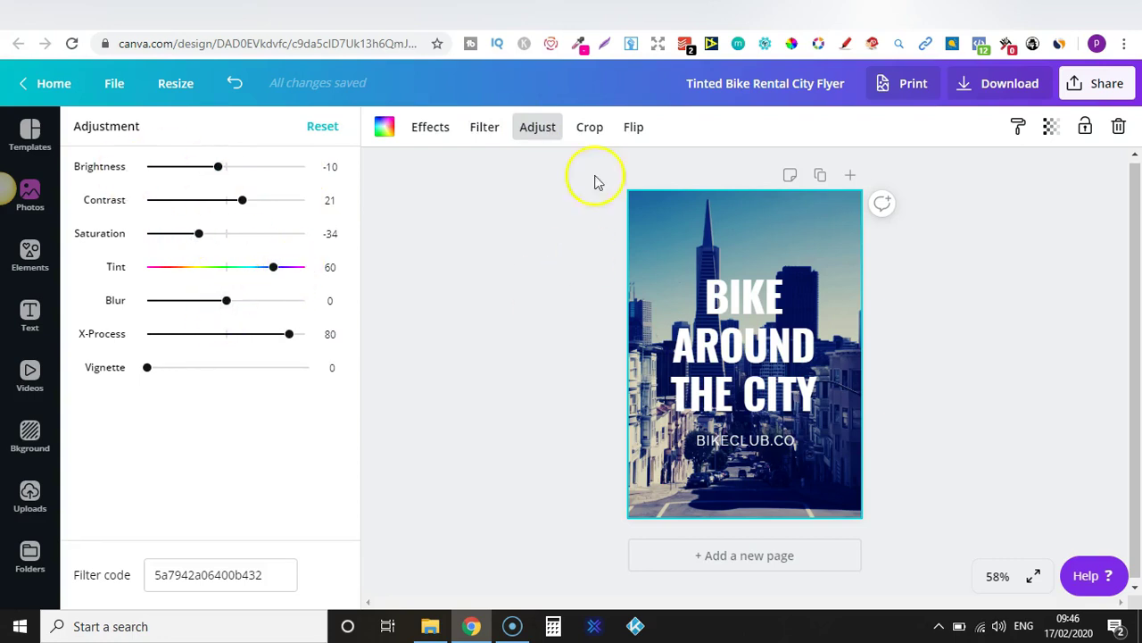
pyautogui.click(596, 130)
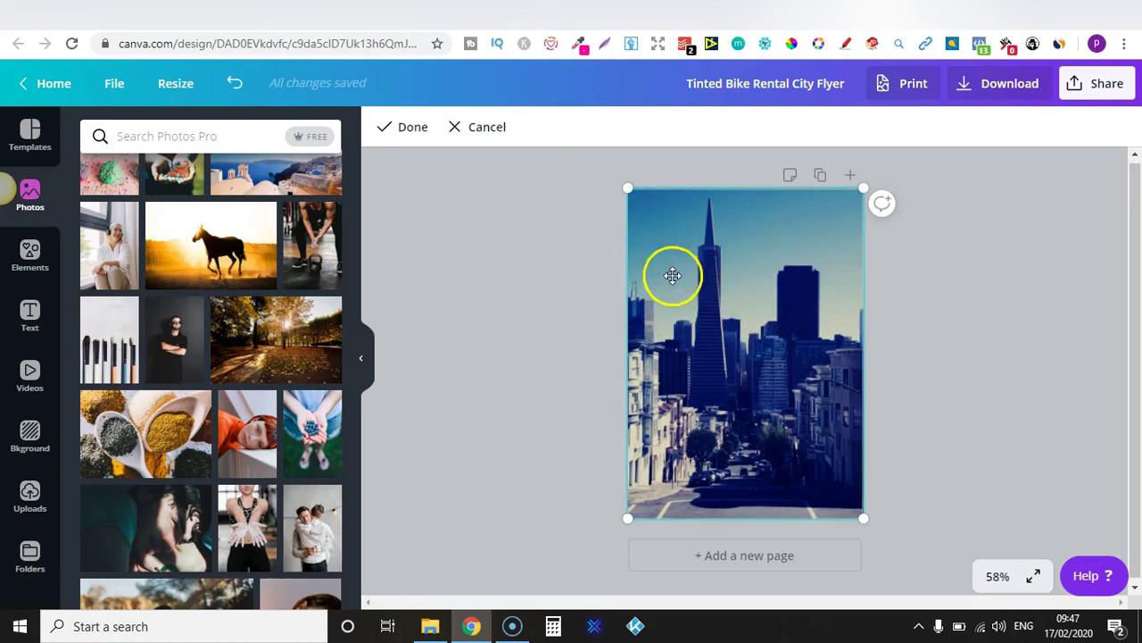
pyautogui.click(503, 128)
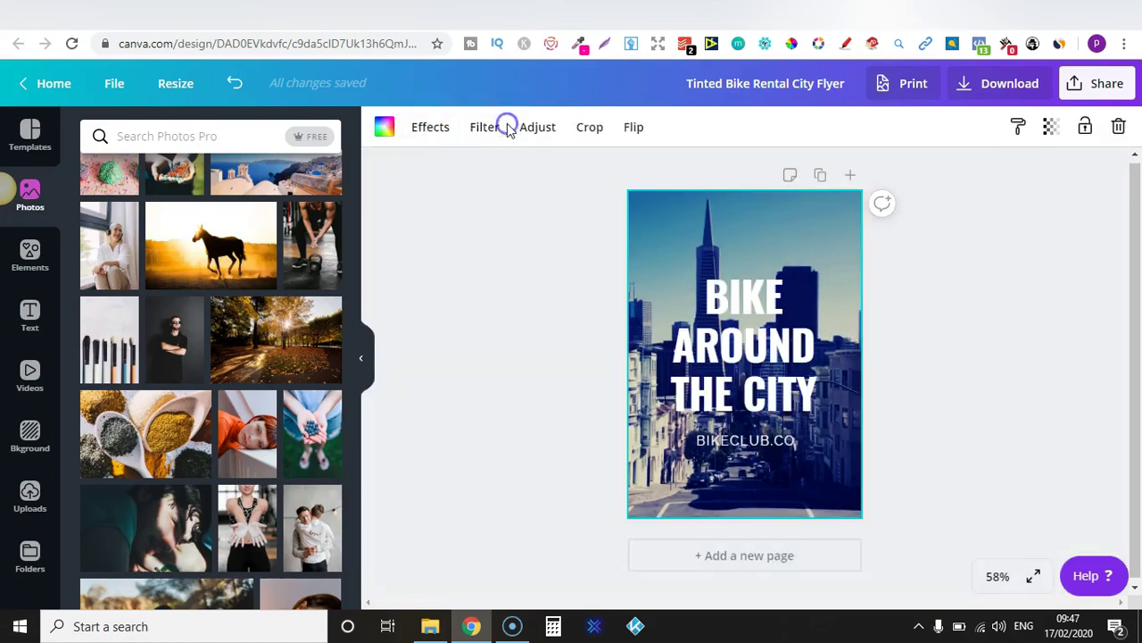
# - Flip the city background photo horizontally and vertically, and return it to its original orientation
pyautogui.click(636, 130)
pyautogui.click(661, 170)
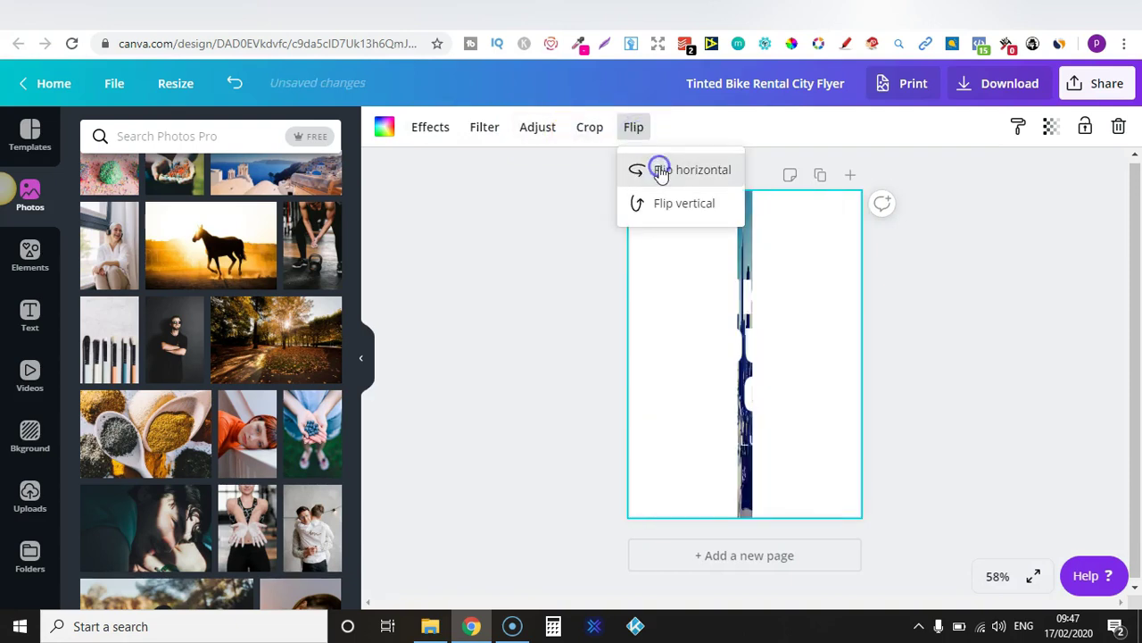
pyautogui.click(660, 206)
pyautogui.click(661, 206)
pyautogui.click(666, 169)
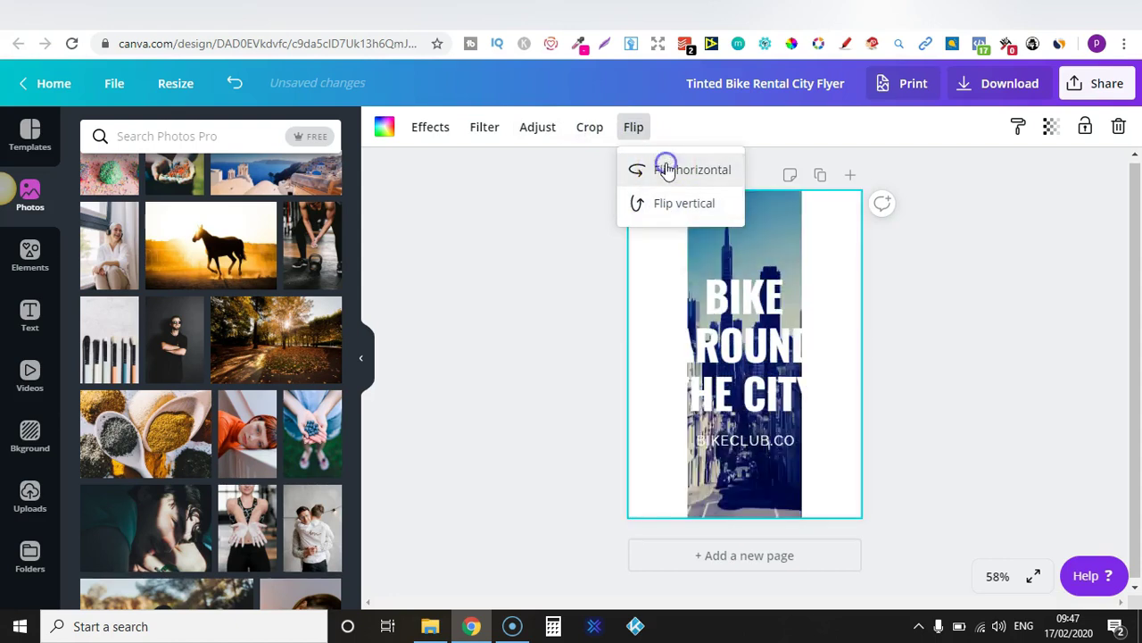
pyautogui.click(1000, 212)
# - Look at the copy style and transparency options of the background photo and the formatting options of the BIKE AROUND THE CITY heading
pyautogui.click(1020, 127)
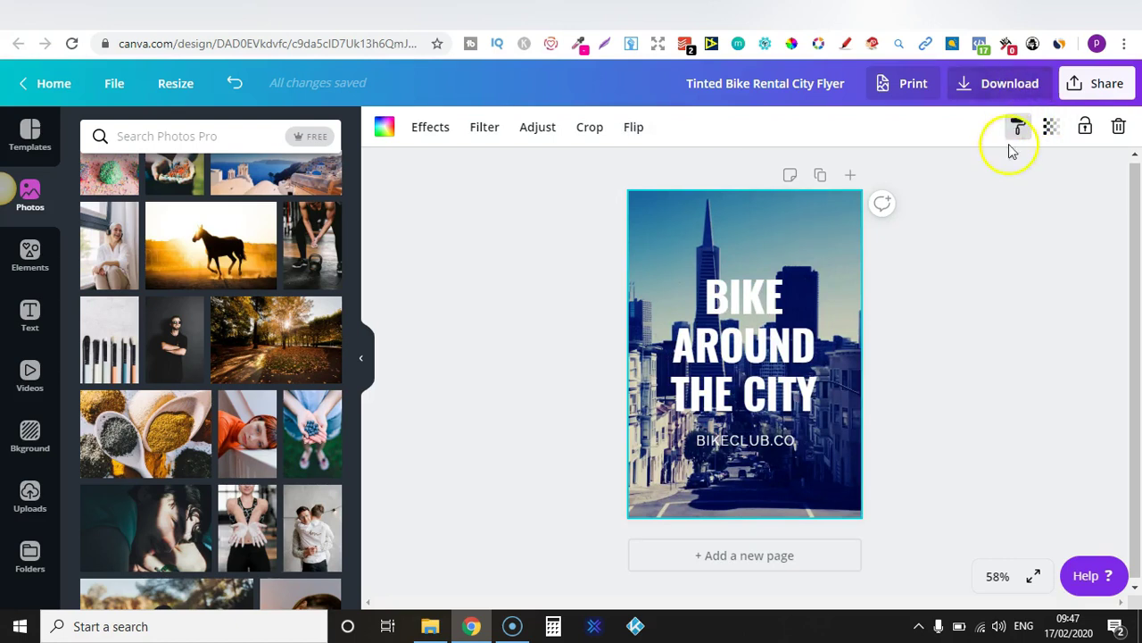
pyautogui.click(1052, 128)
pyautogui.click(1004, 255)
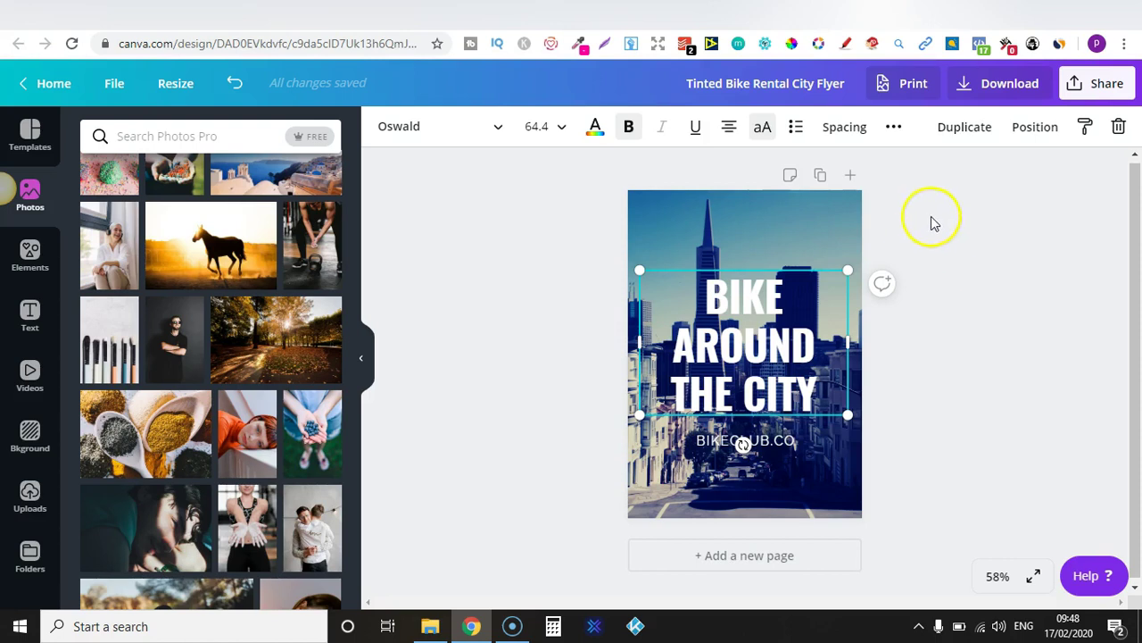
pyautogui.click(1026, 185)
pyautogui.click(734, 366)
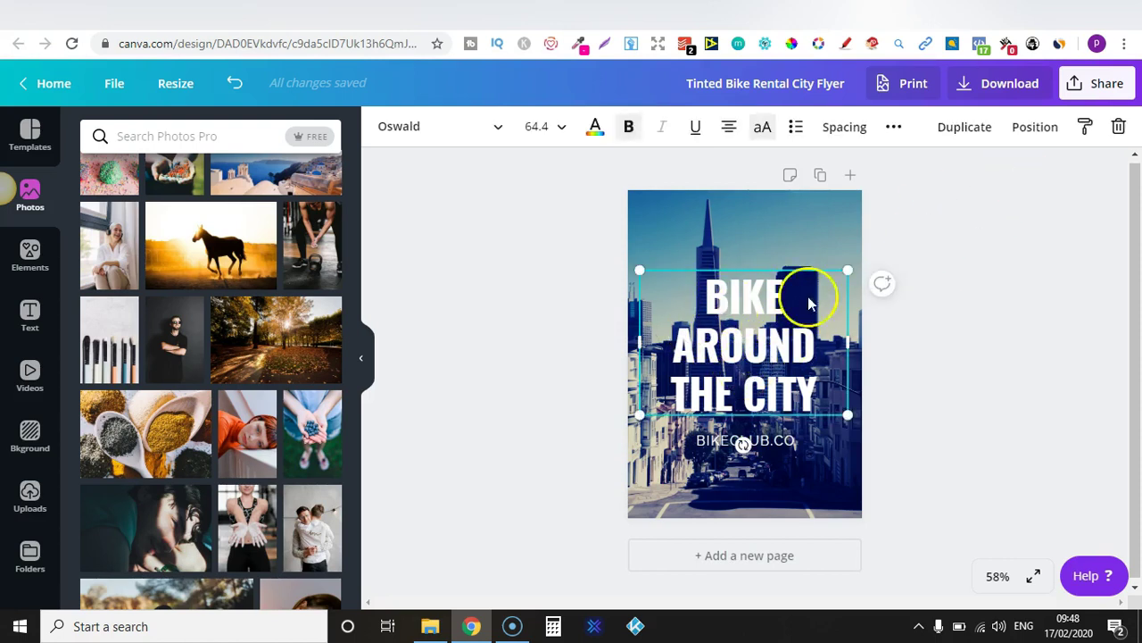
pyautogui.click(934, 264)
# - Try out the transparency setting on the city background photo
pyautogui.click(773, 236)
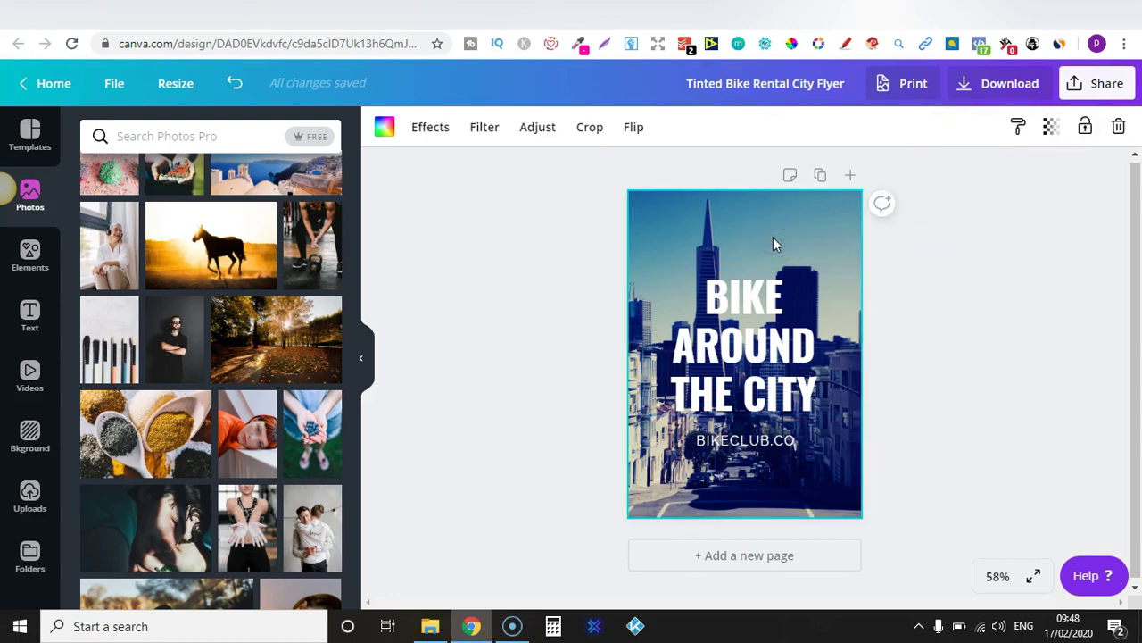
pyautogui.click(1051, 128)
pyautogui.moveTo(1013, 177)
pyautogui.mouseDown()
pyautogui.moveTo(925, 181)
pyautogui.moveTo(1028, 174)
pyautogui.mouseUp()
# - Lock the city background photo, try to move it, and check that the heading can still be selected
pyautogui.click(1085, 126)
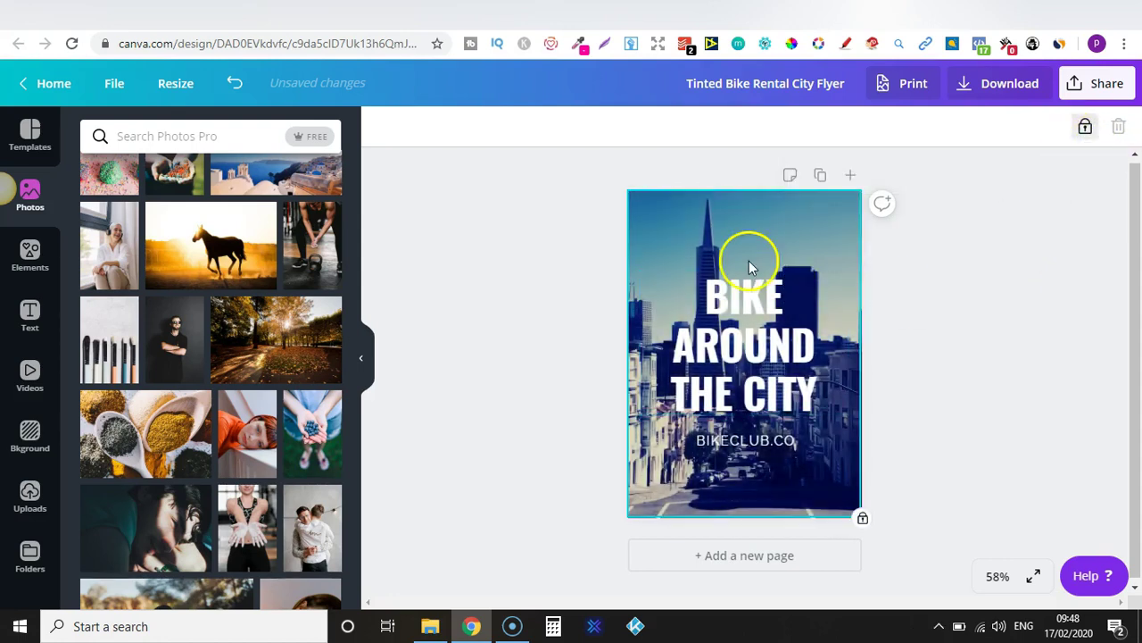
pyautogui.click(726, 256)
pyautogui.moveTo(774, 252); pyautogui.dragTo(830, 249)
pyautogui.moveTo(971, 247); pyautogui.dragTo(971, 247)
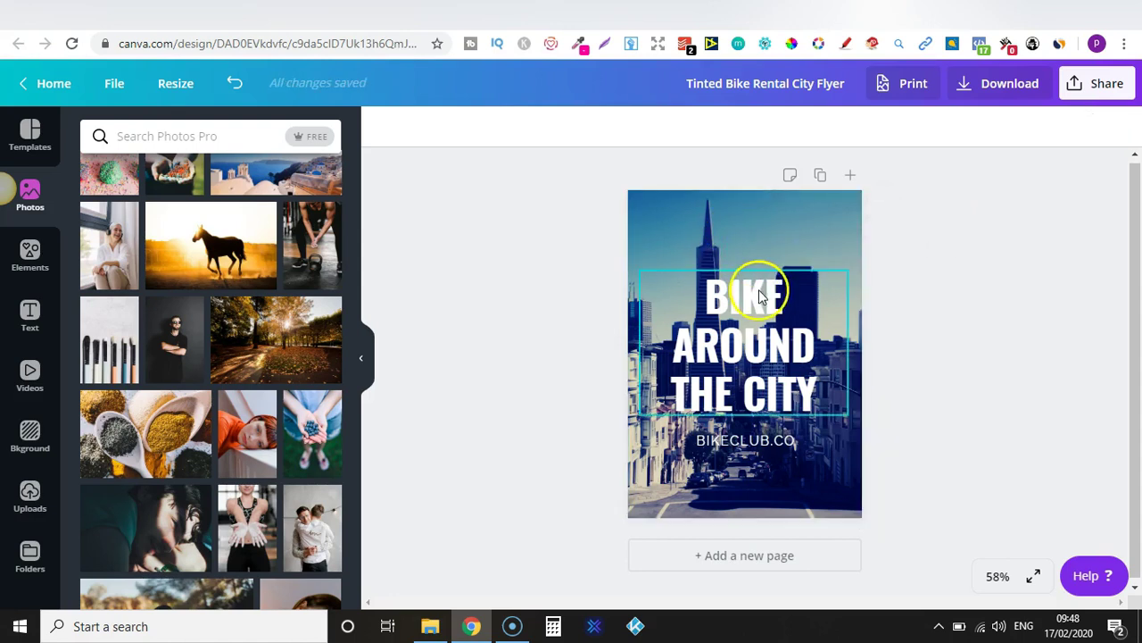
pyautogui.click(759, 289)
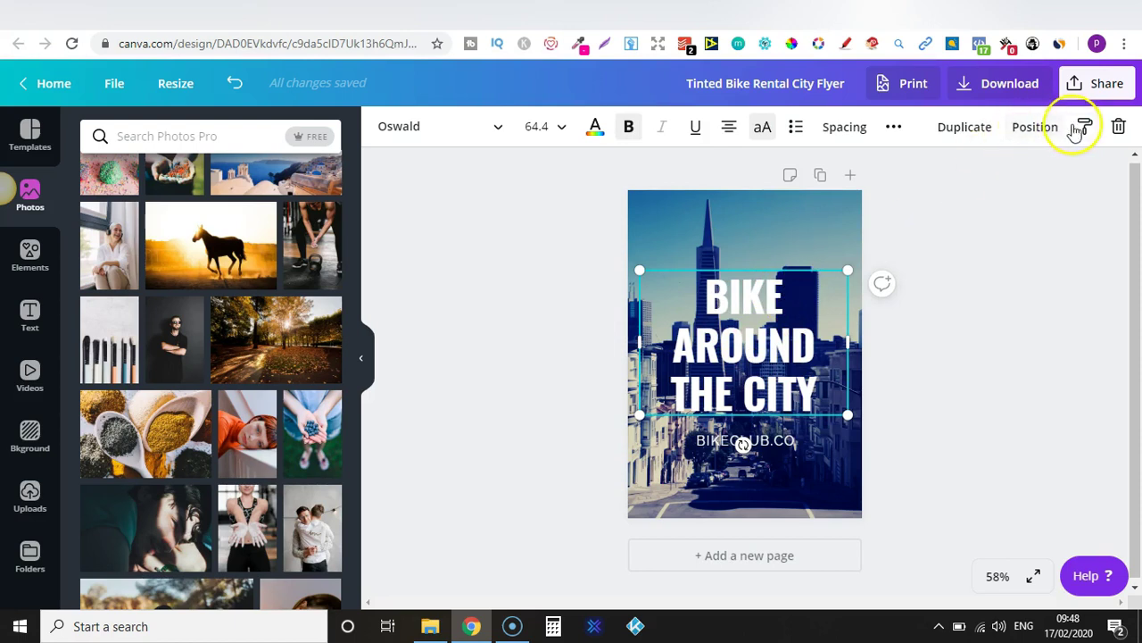
pyautogui.click(926, 235)
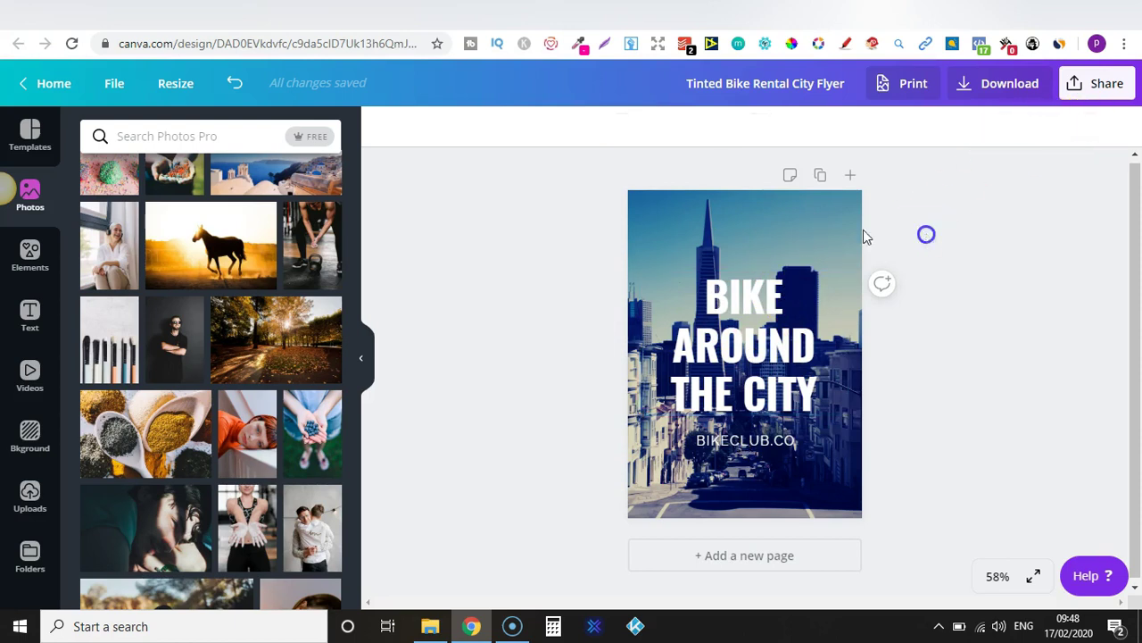
# - Unlock the city background photo and clear the selection
pyautogui.click(777, 218)
pyautogui.click(1085, 127)
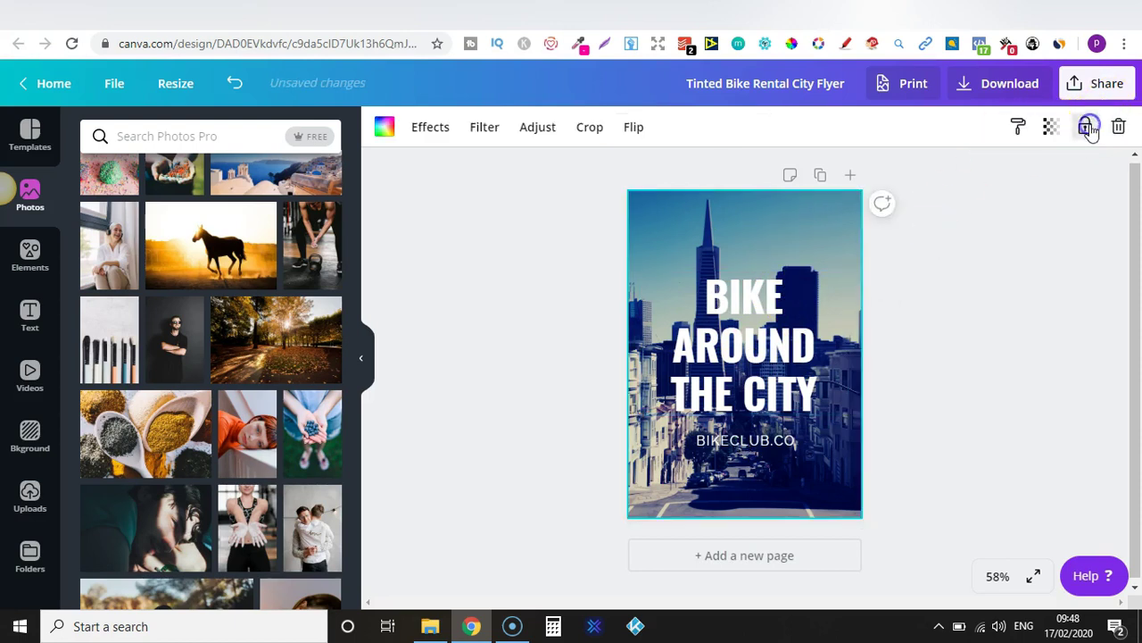
pyautogui.click(1008, 273)
pyautogui.click(760, 220)
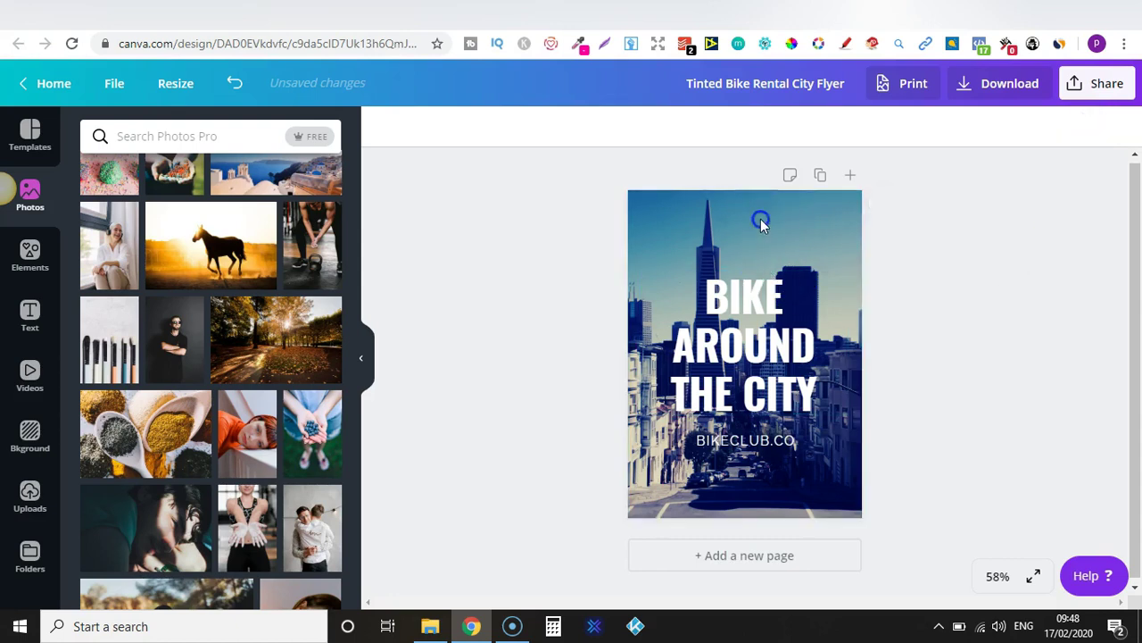
pyautogui.click(941, 268)
# - Open the elements library and empty the flyer page by deleting both text boxes and the city background photo
pyautogui.click(28, 253)
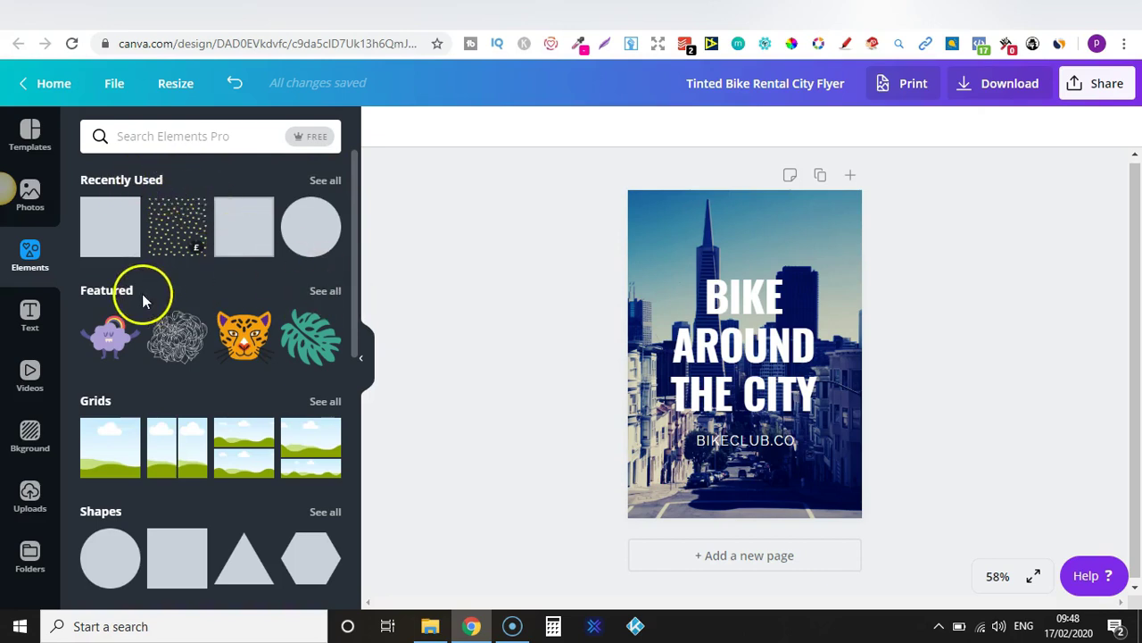
pyautogui.moveTo(357, 237); pyautogui.dragTo(357, 299)
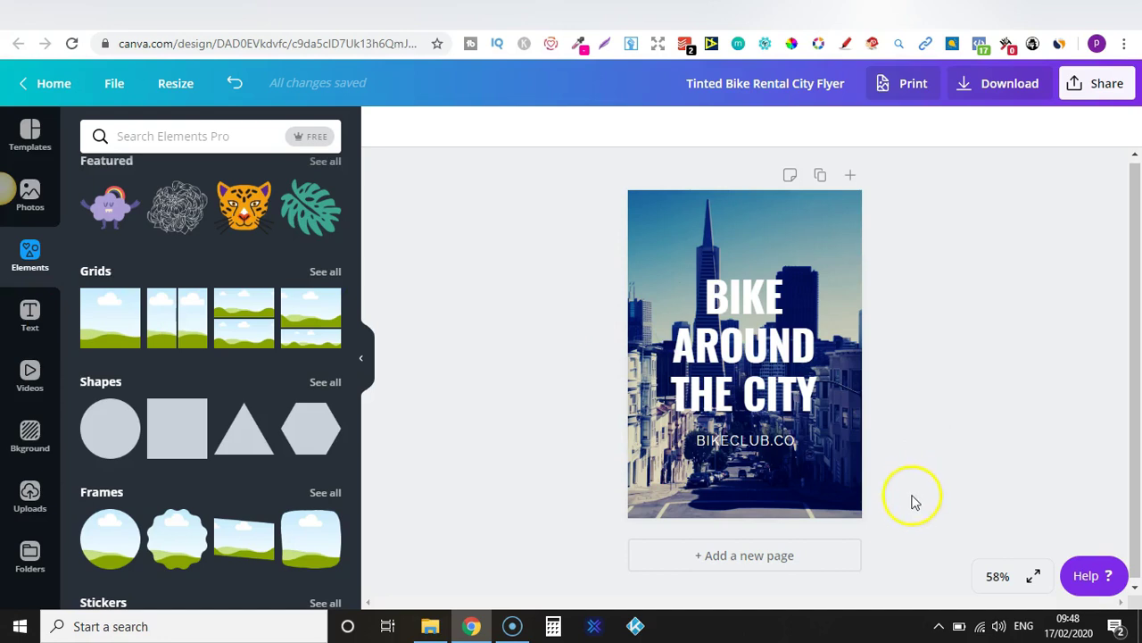
pyautogui.moveTo(914, 511); pyautogui.dragTo(489, 202)
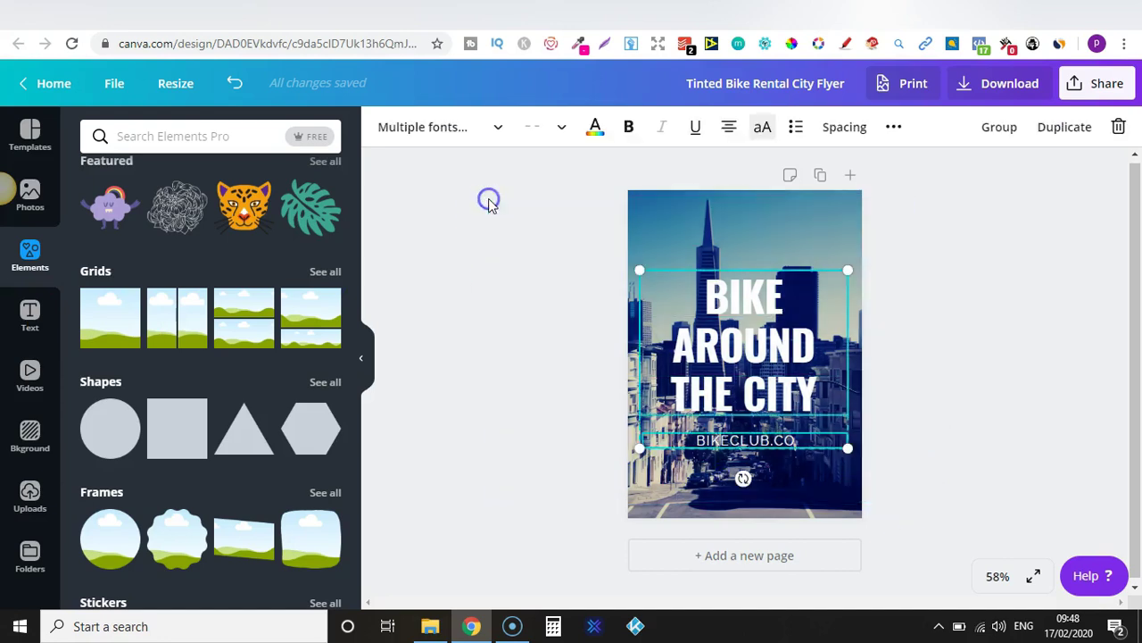
pyautogui.press('Delete')
pyautogui.click(705, 267)
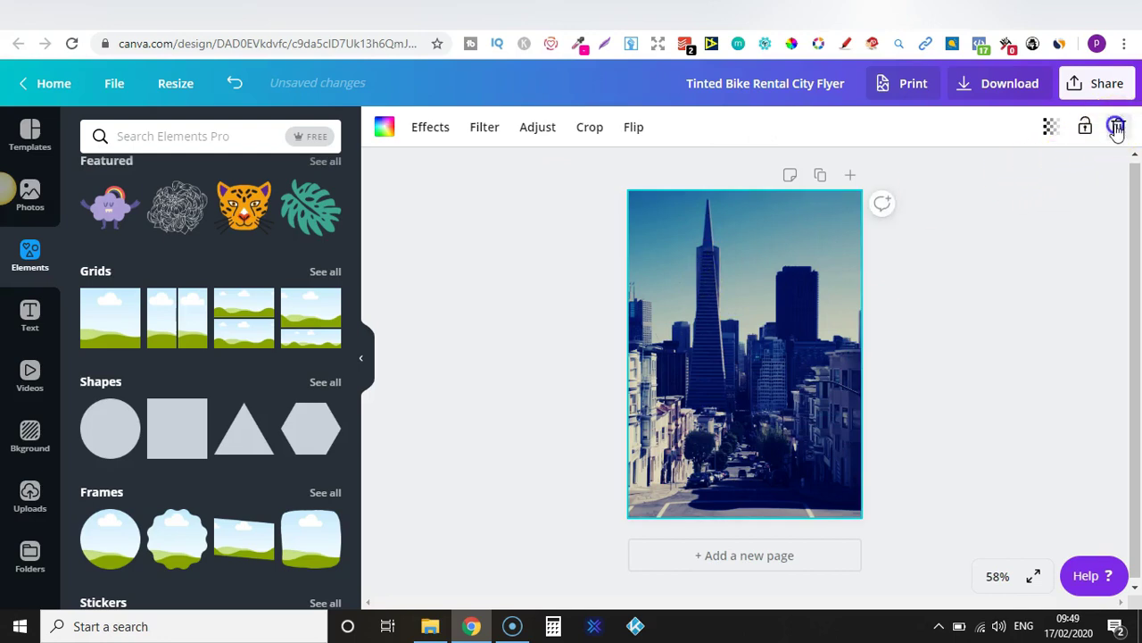
pyautogui.click(1117, 126)
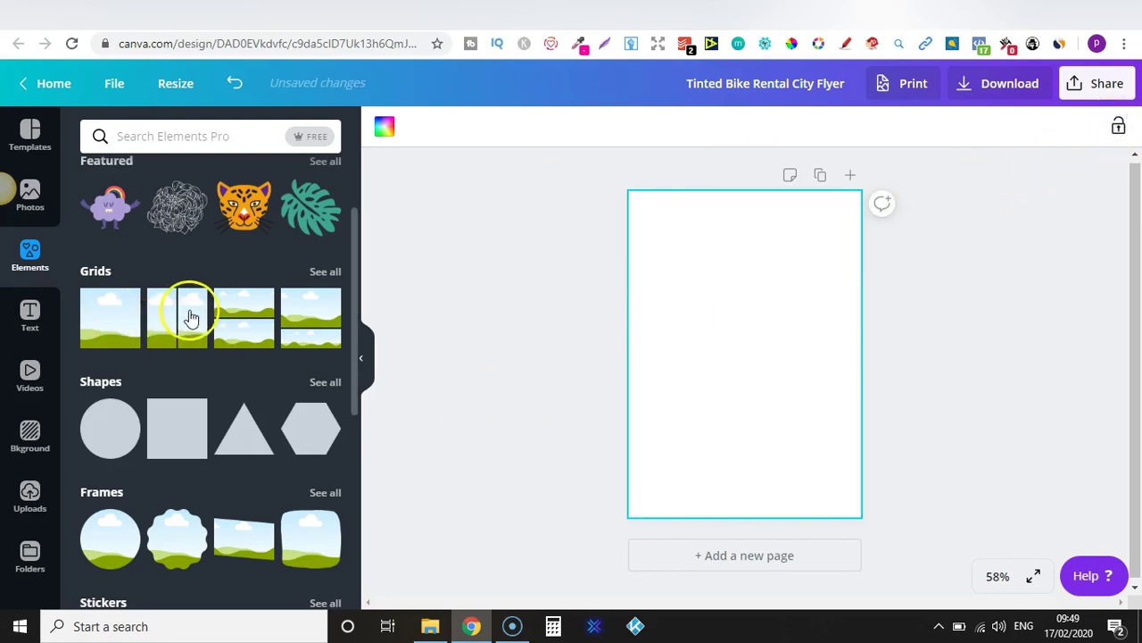
# - Add the single-cell grid to the blank page and fill it with the running horse photo
pyautogui.moveTo(358, 328); pyautogui.dragTo(753, 354)
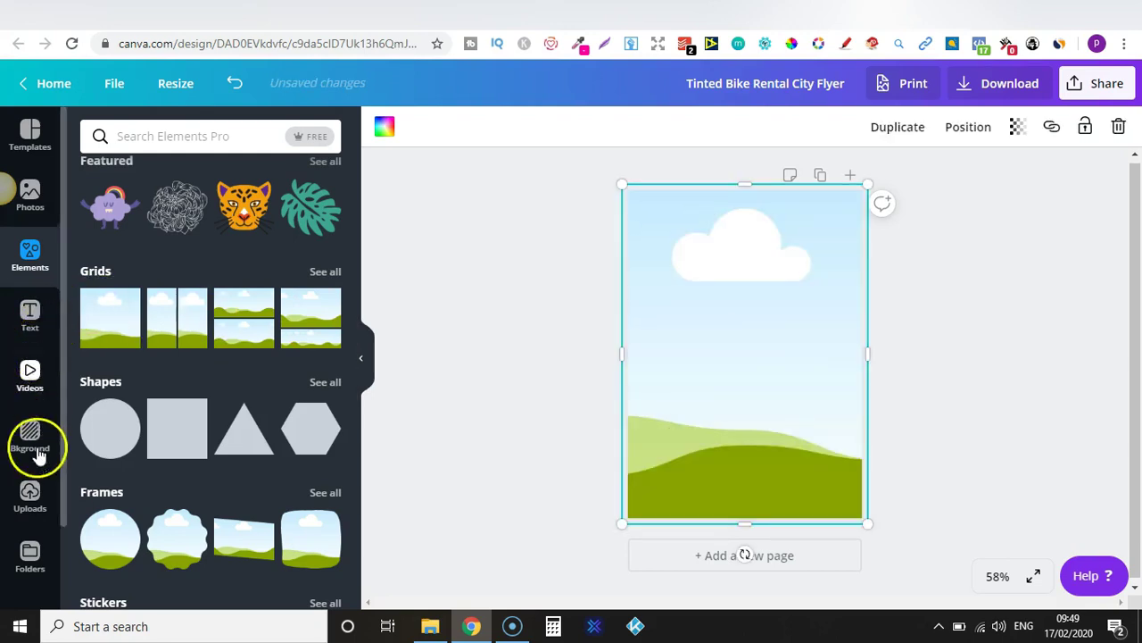
pyautogui.click(31, 200)
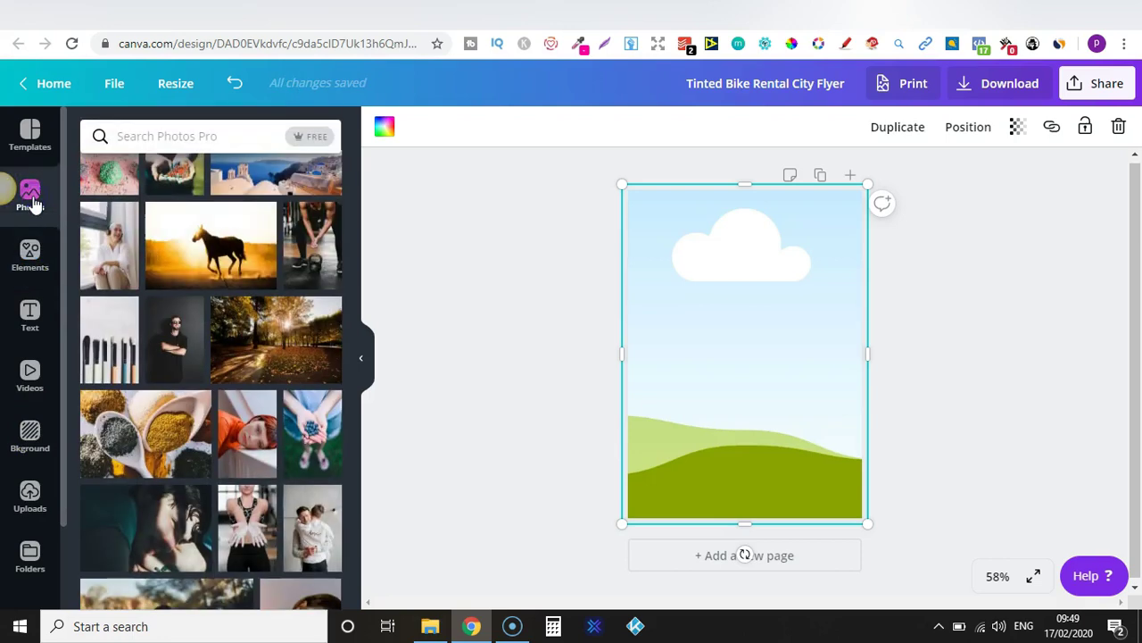
pyautogui.moveTo(203, 241); pyautogui.dragTo(719, 312)
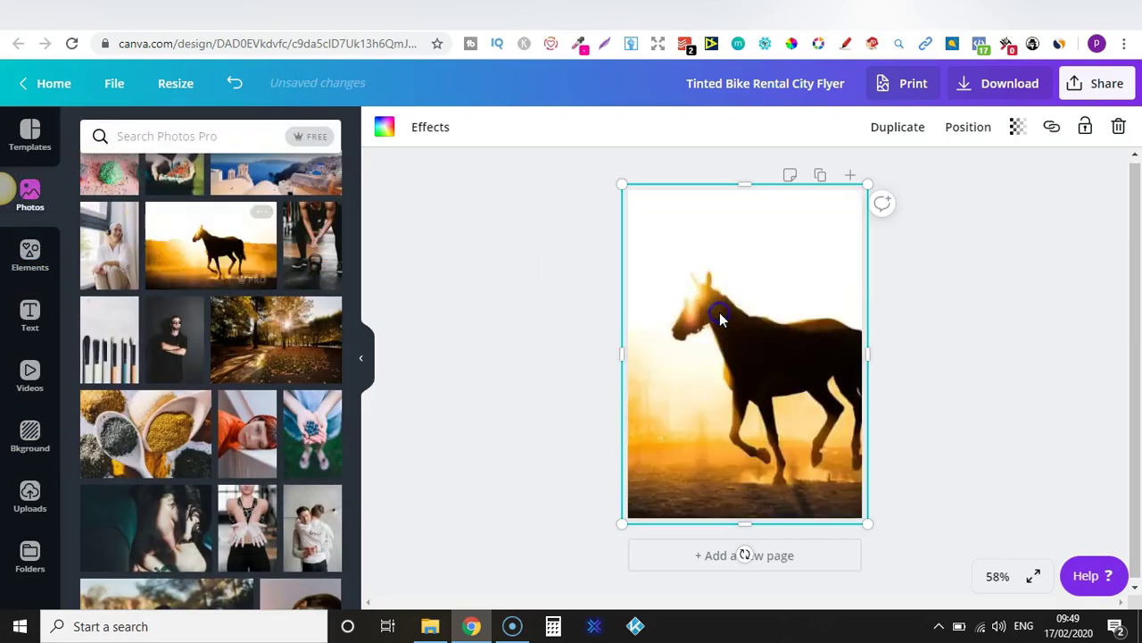
# - Undo the insertion of the horse photo and the grid
pyautogui.click(237, 84)
pyautogui.click(237, 85)
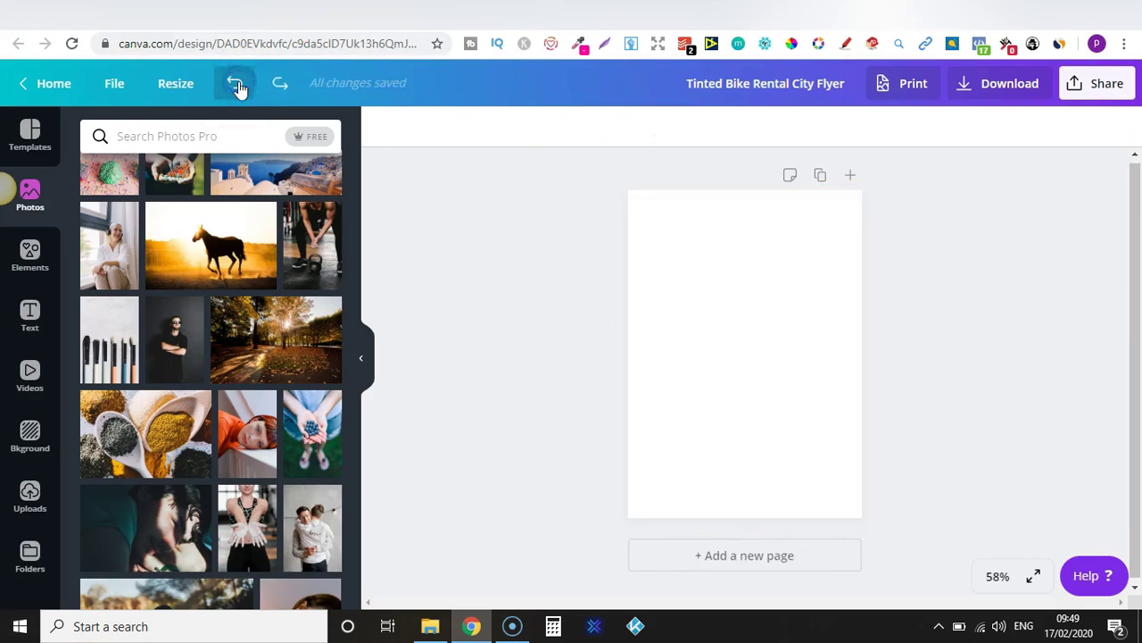
# - Place the scalloped circle frame in the middle of the page and fill it with the running horse photo
pyautogui.click(30, 267)
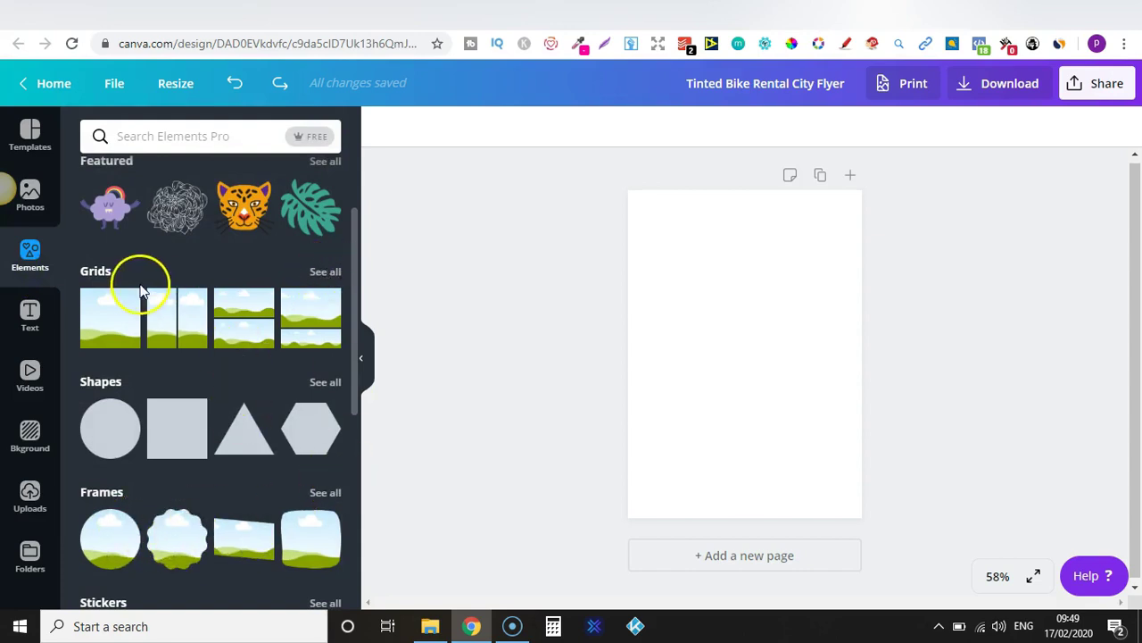
pyautogui.moveTo(179, 542); pyautogui.dragTo(737, 360)
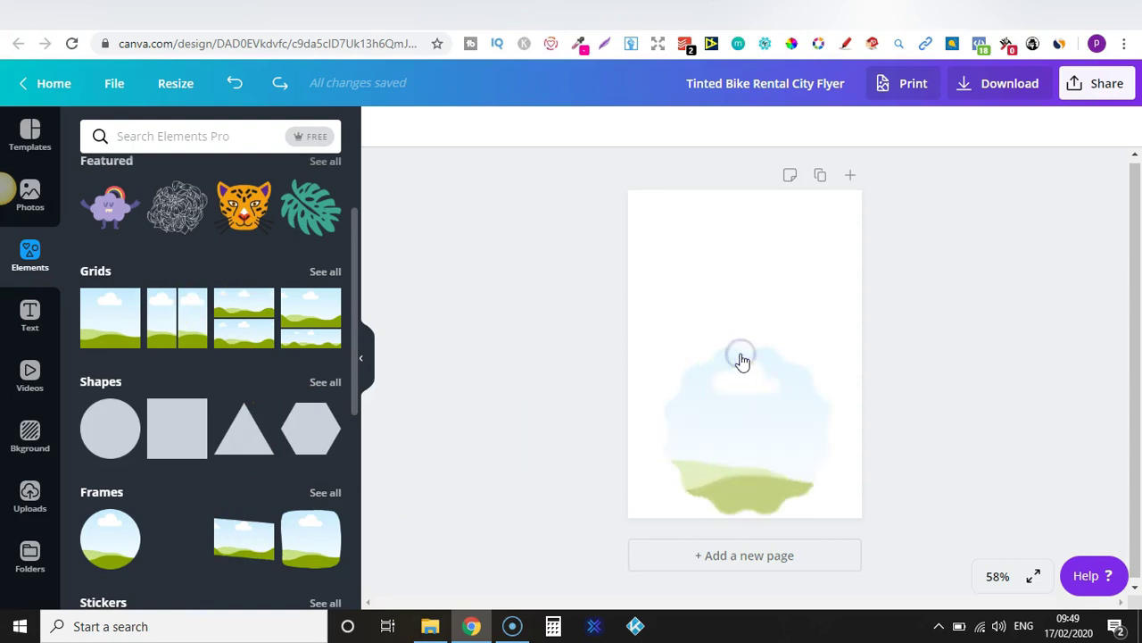
pyautogui.moveTo(788, 377); pyautogui.dragTo(730, 294)
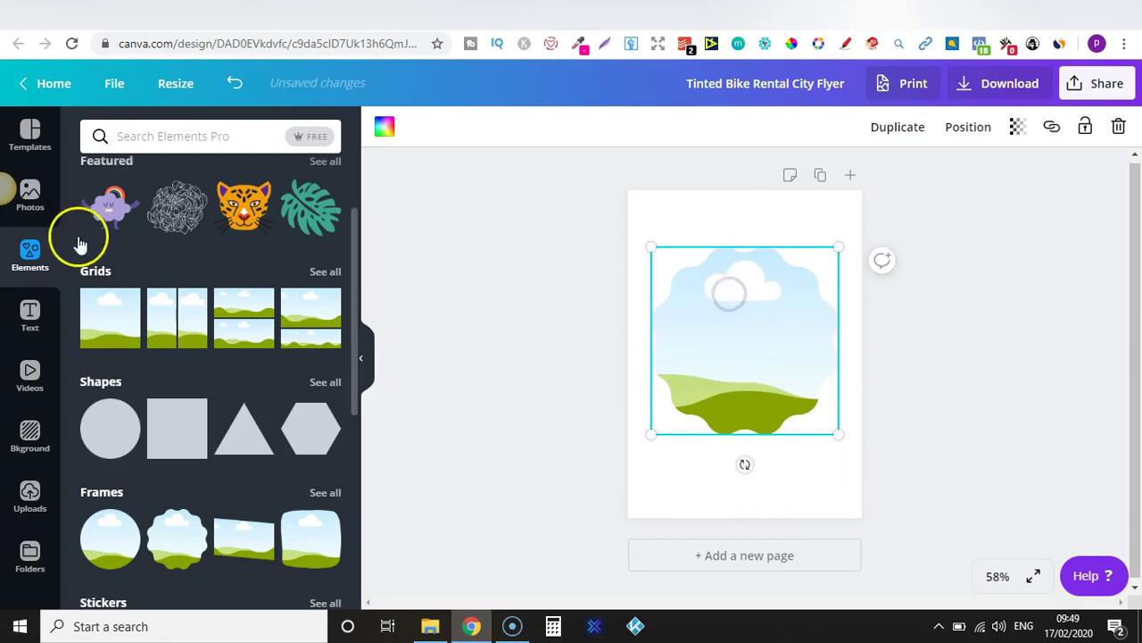
pyautogui.click(31, 206)
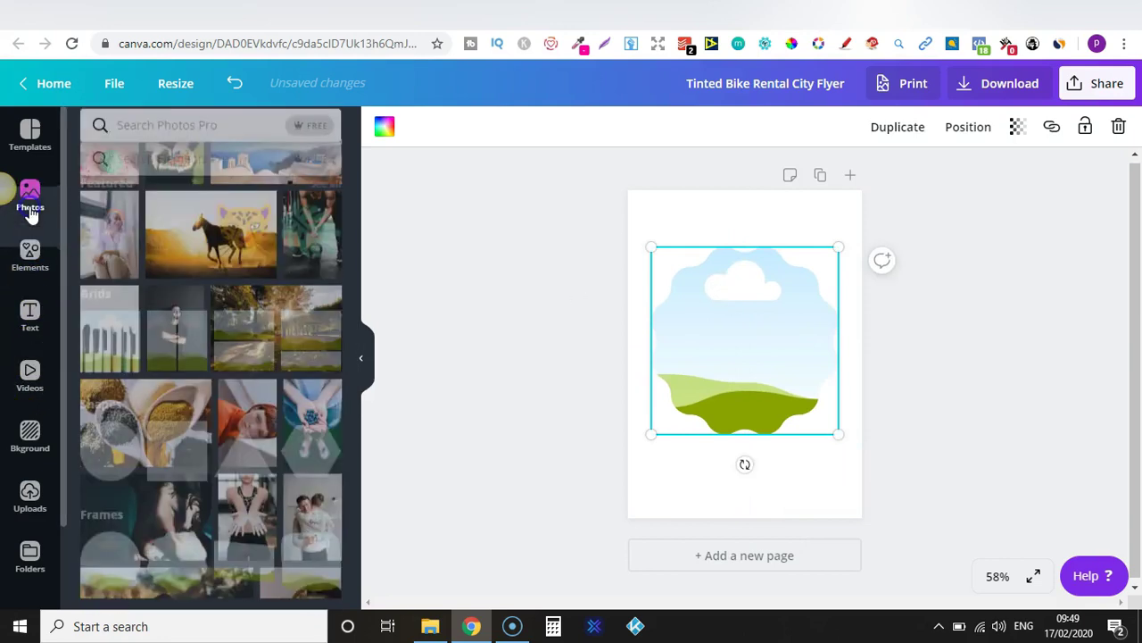
pyautogui.moveTo(164, 235); pyautogui.dragTo(751, 343)
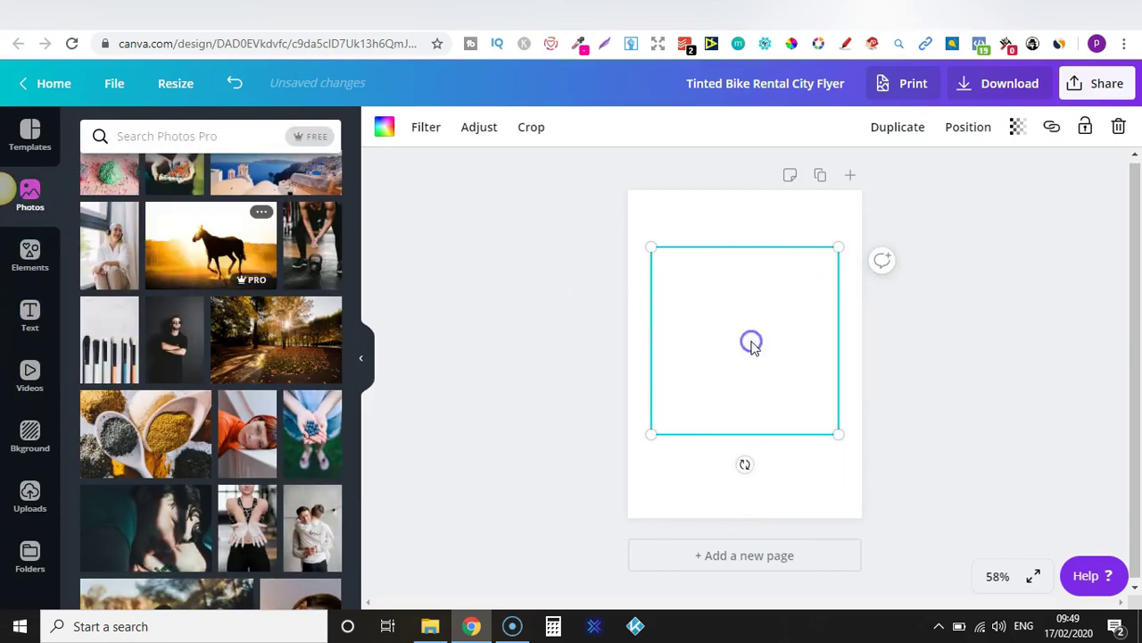
# - Undo the frame's photo fill, its repositioning and its insertion
pyautogui.click(238, 88)
pyautogui.click(239, 89)
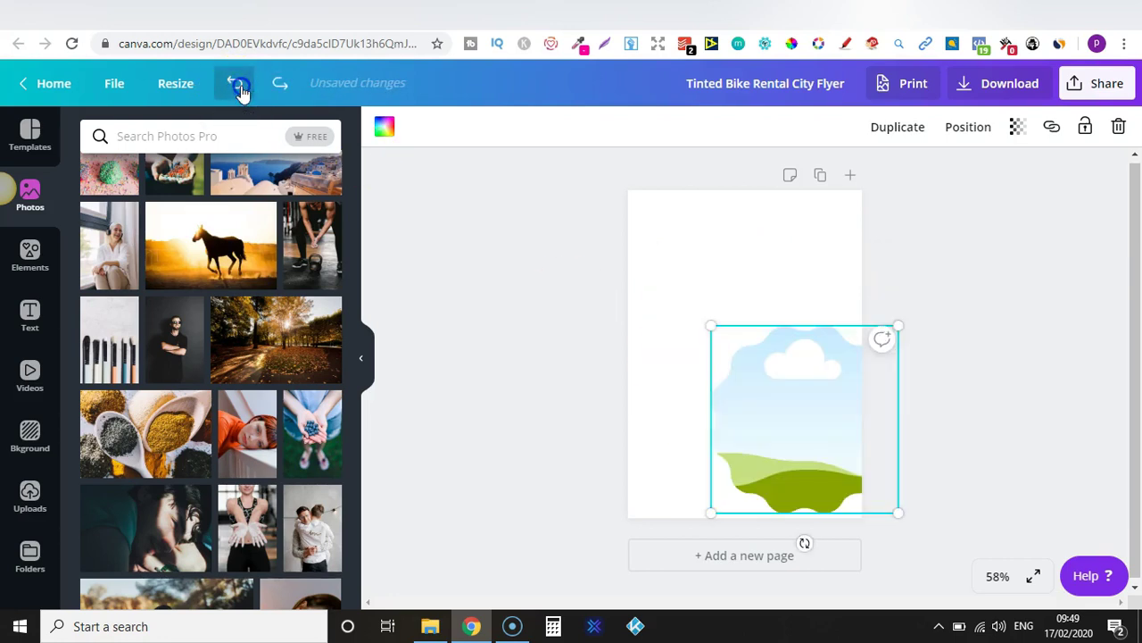
pyautogui.click(239, 90)
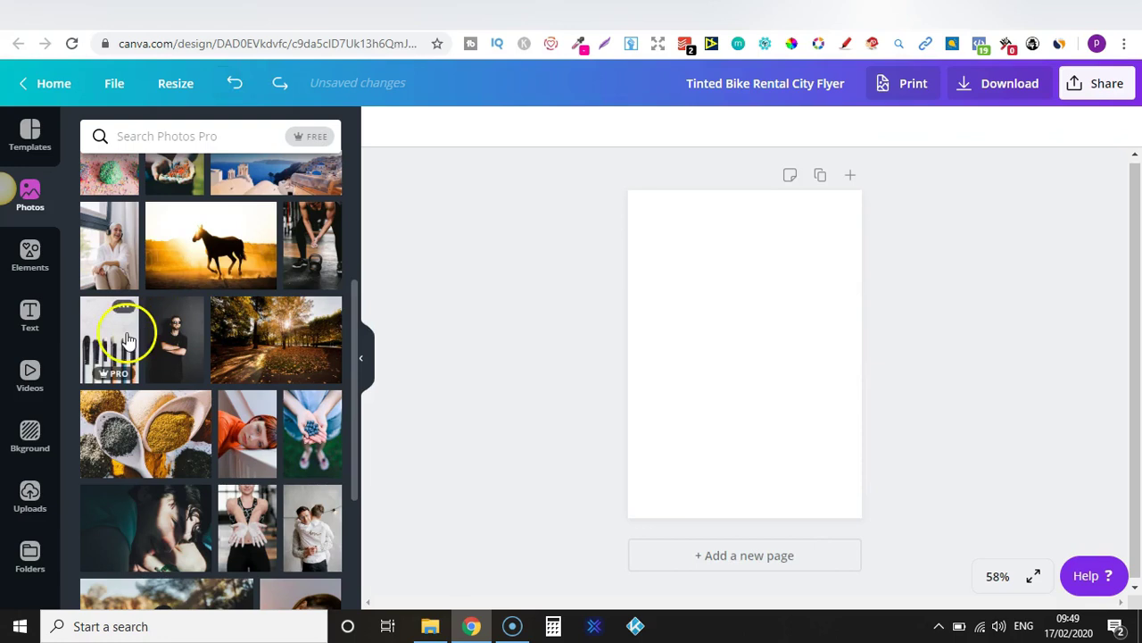
# - Browse the elements library down to the stickers, charts, gradients and lines
pyautogui.click(30, 257)
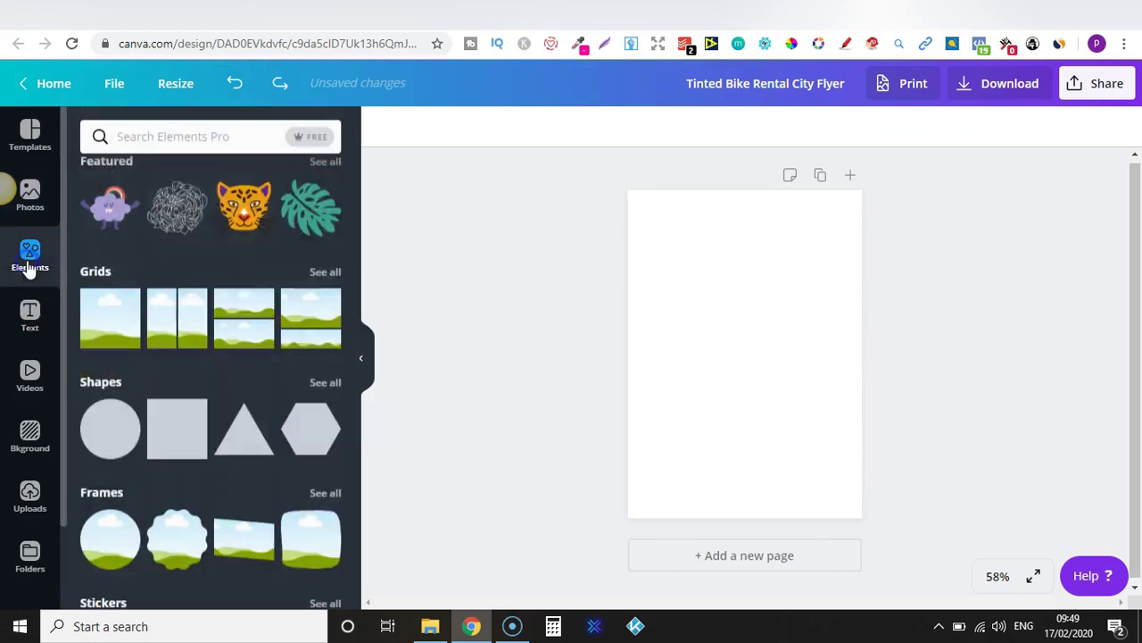
pyautogui.scroll(-4, 350, 415)
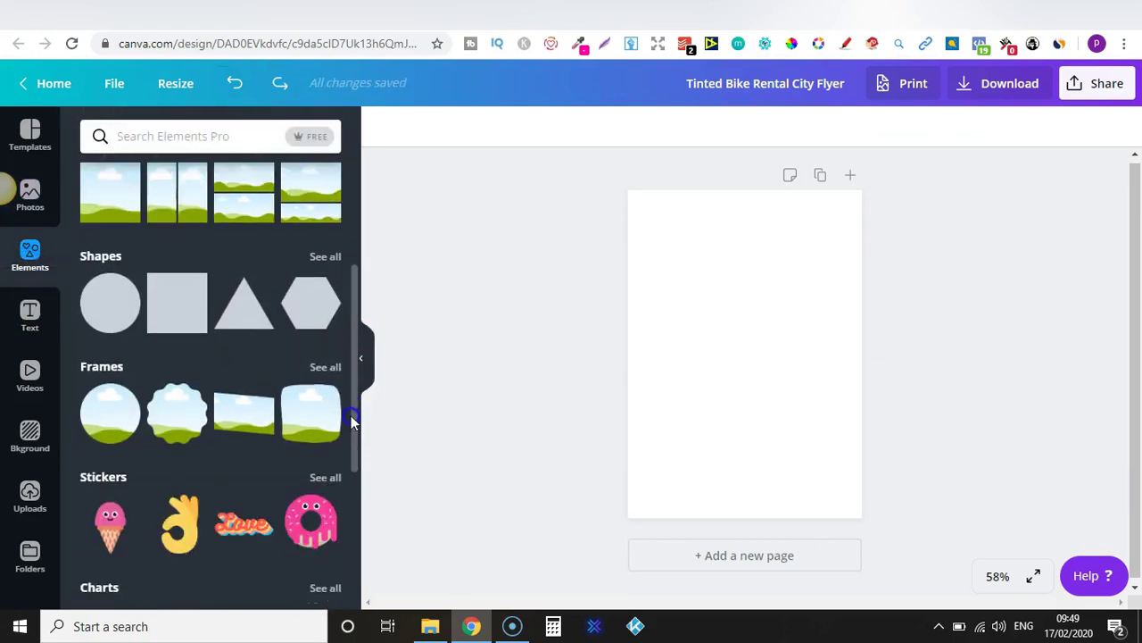
pyautogui.scroll(-1, 350, 486)
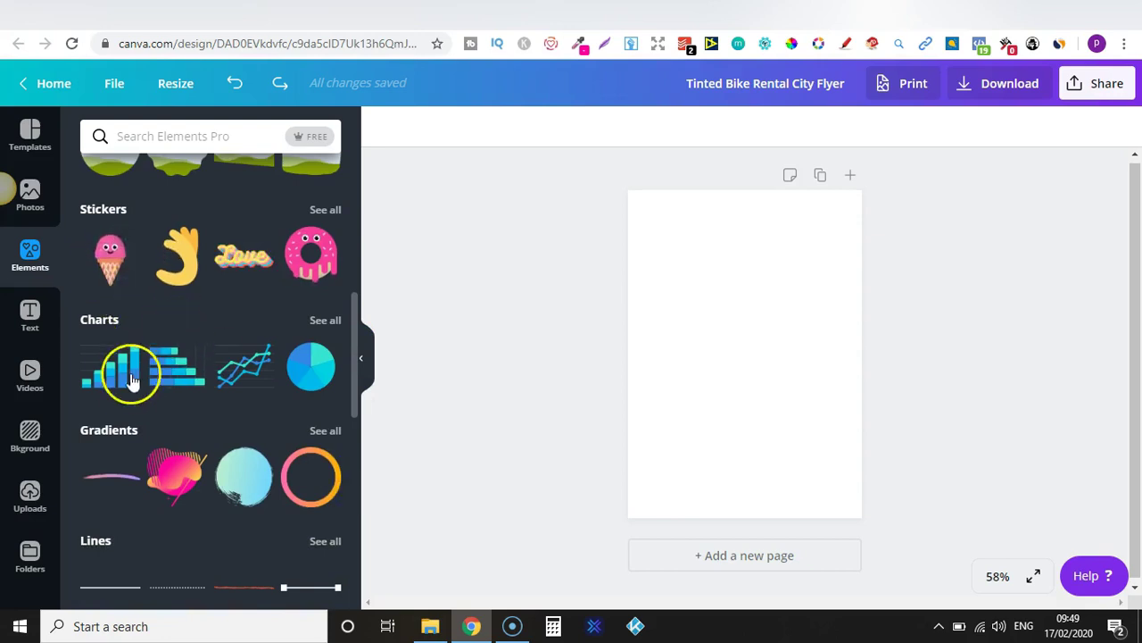
# - Add a default heading to the blank page and delete it again
pyautogui.moveTo(356, 365); pyautogui.dragTo(355, 180)
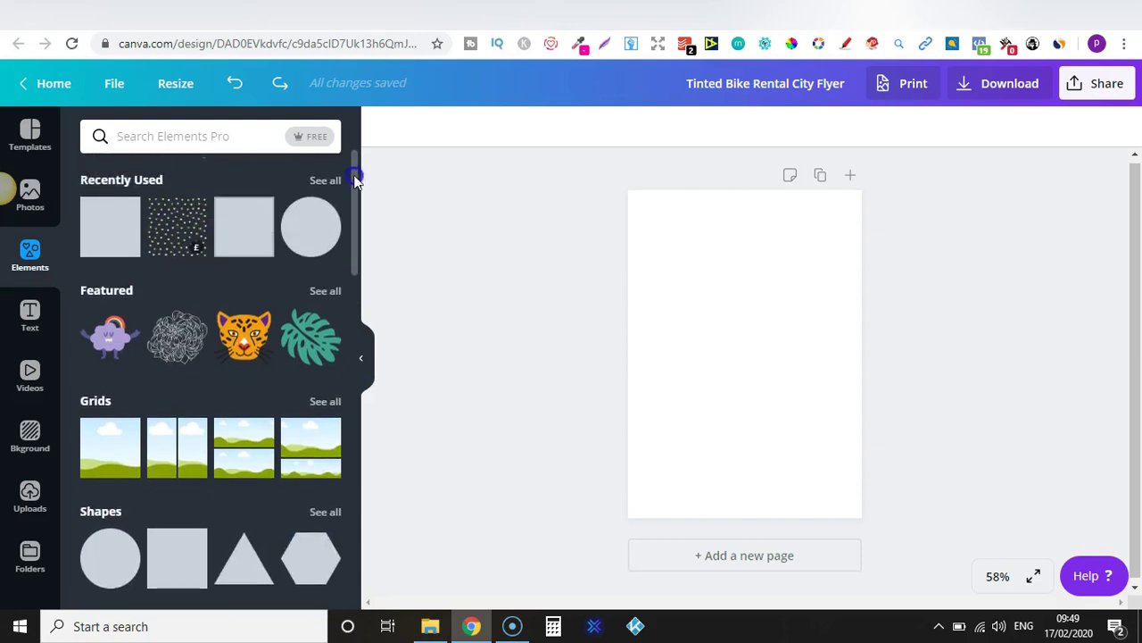
pyautogui.click(31, 321)
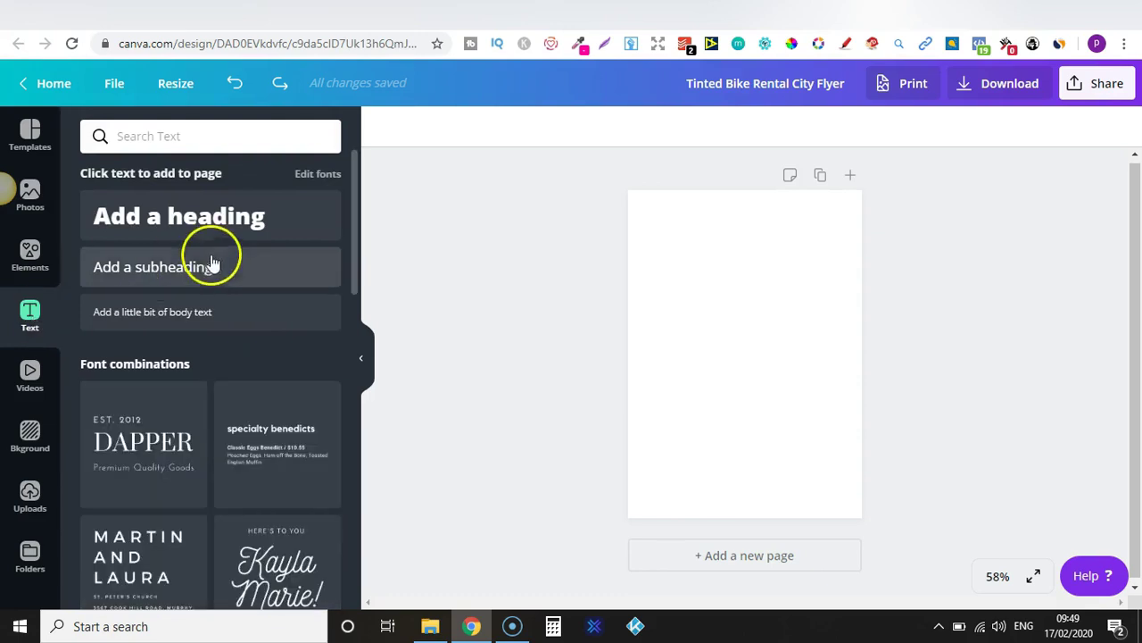
pyautogui.click(228, 229)
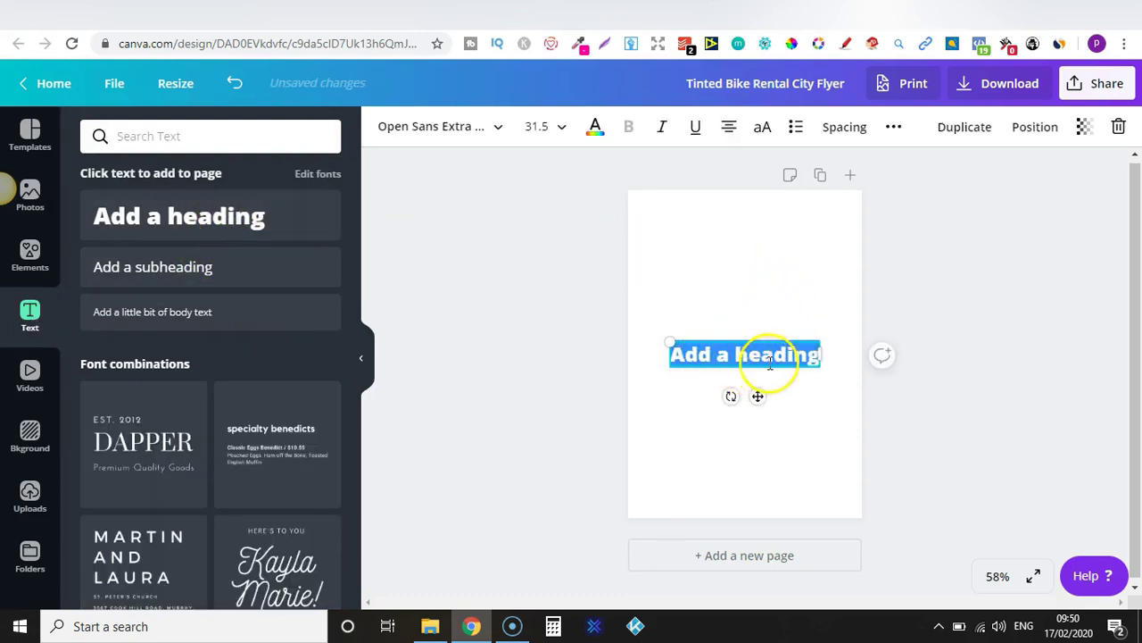
pyautogui.click(1119, 130)
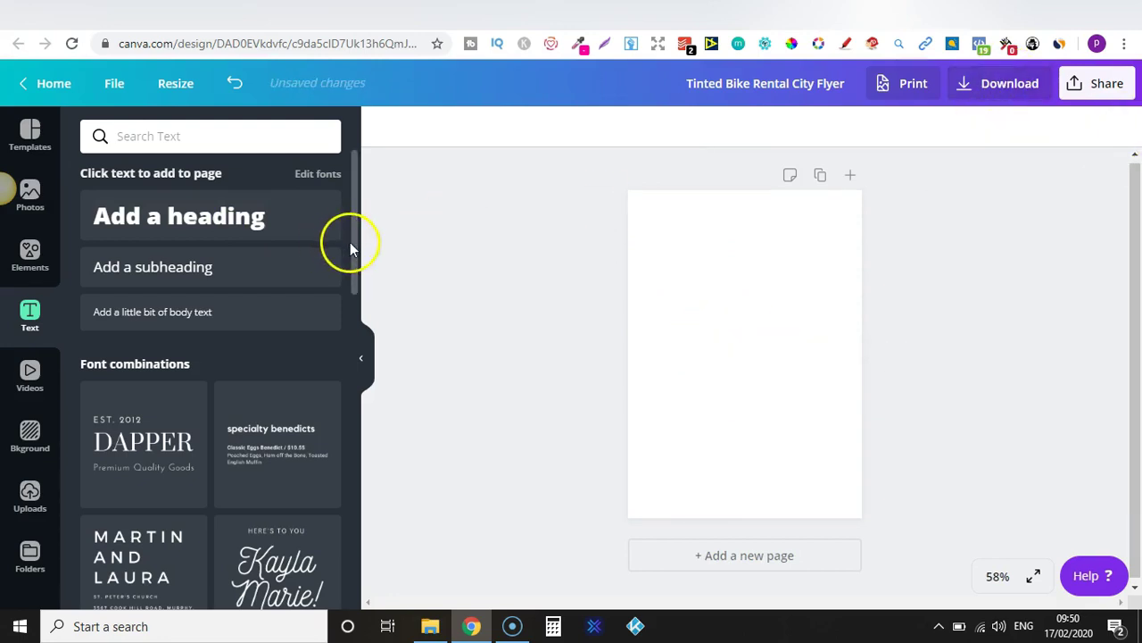
# - Insert the Pinot Noir font combination and enlarge it to the page's right edge
pyautogui.moveTo(353, 250); pyautogui.dragTo(353, 298)
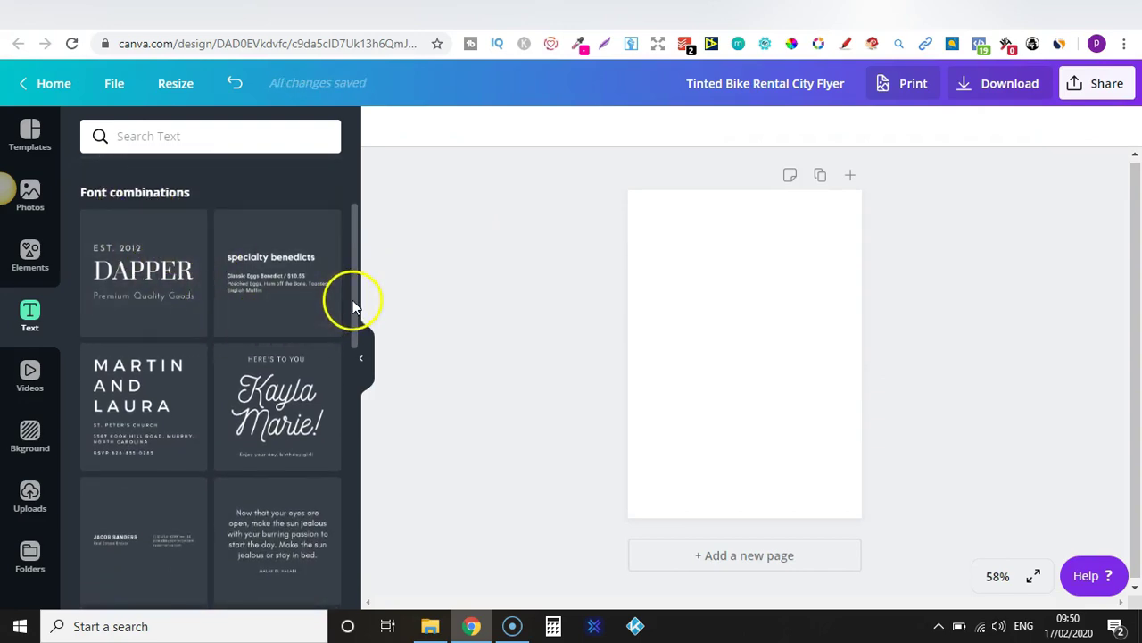
pyautogui.moveTo(354, 307); pyautogui.dragTo(350, 500)
pyautogui.click(256, 307)
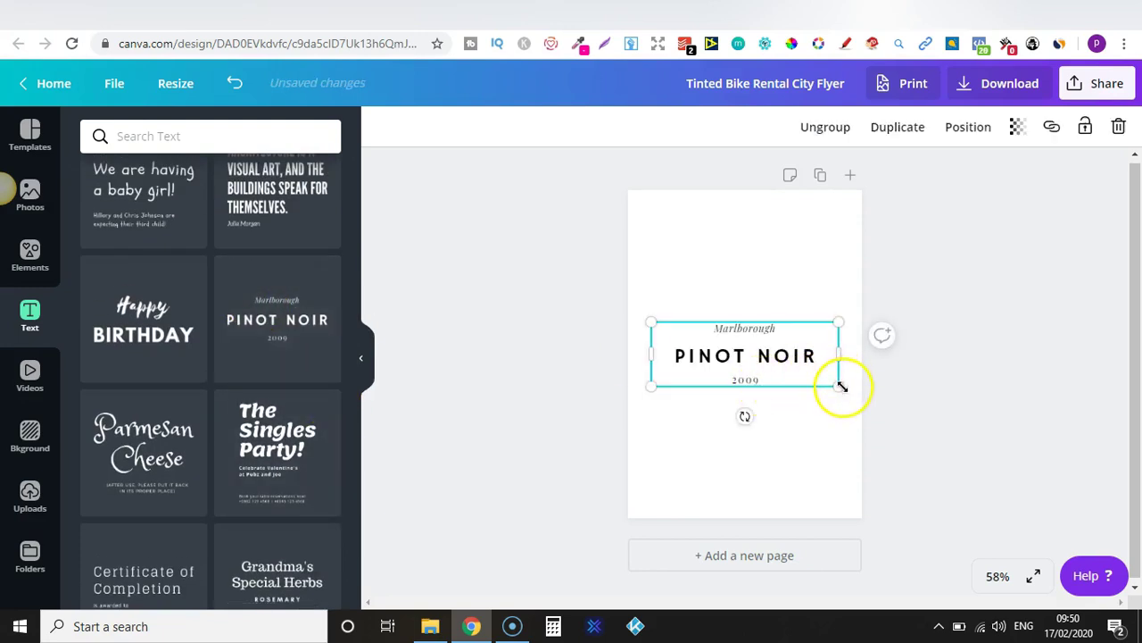
pyautogui.moveTo(848, 393); pyautogui.dragTo(865, 399)
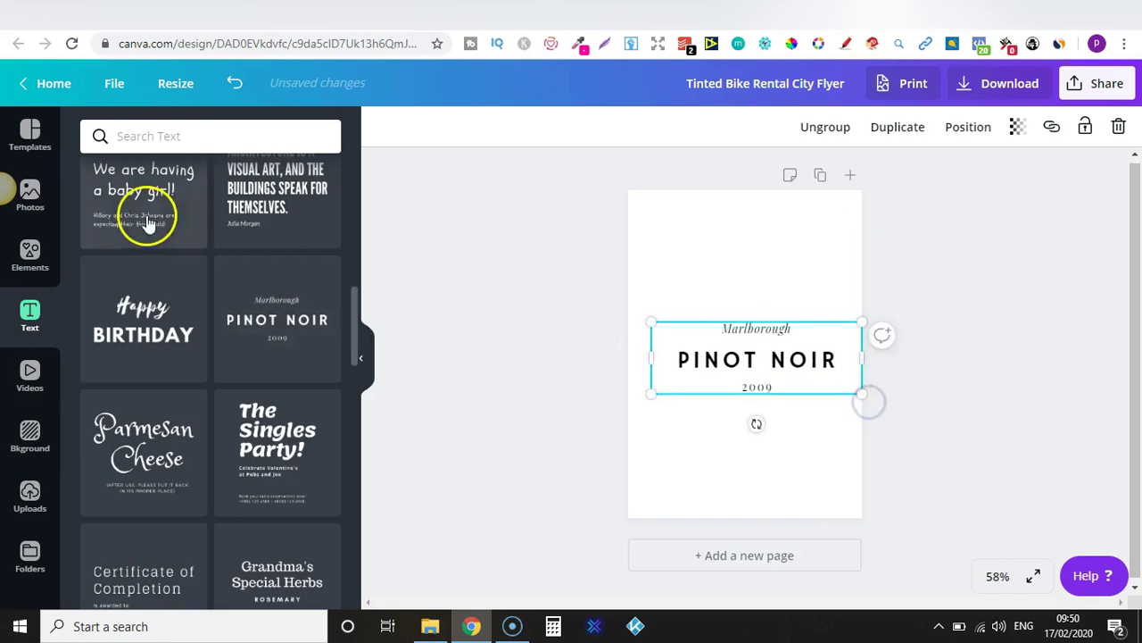
# - Insert the running horse photo behind the text and enlarge it to cover nearly the whole page
pyautogui.click(34, 205)
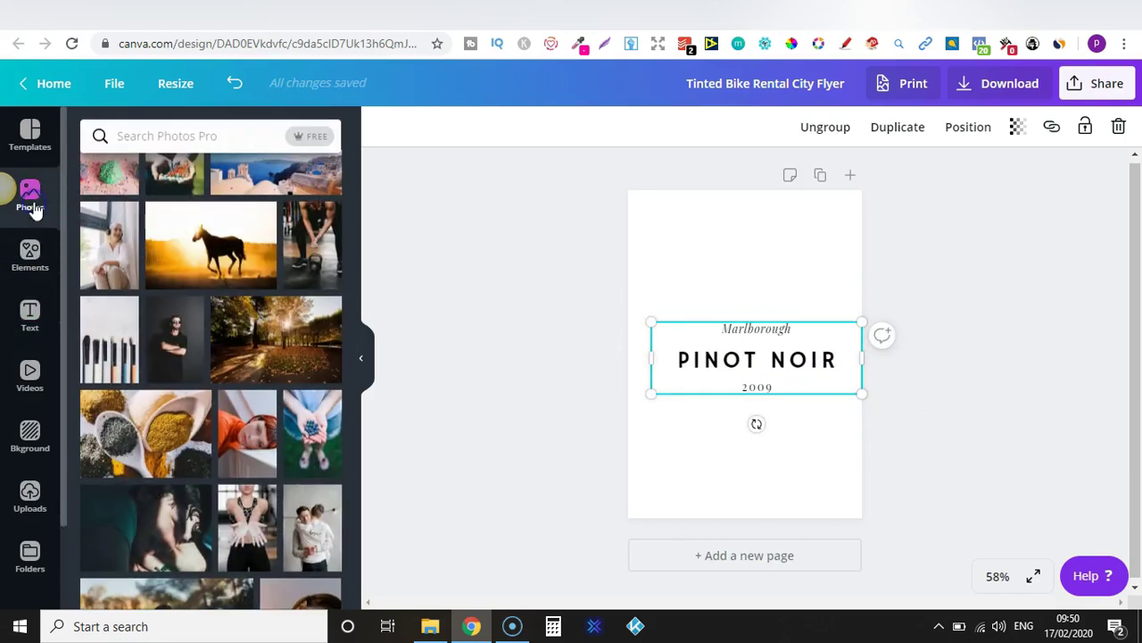
pyautogui.click(182, 225)
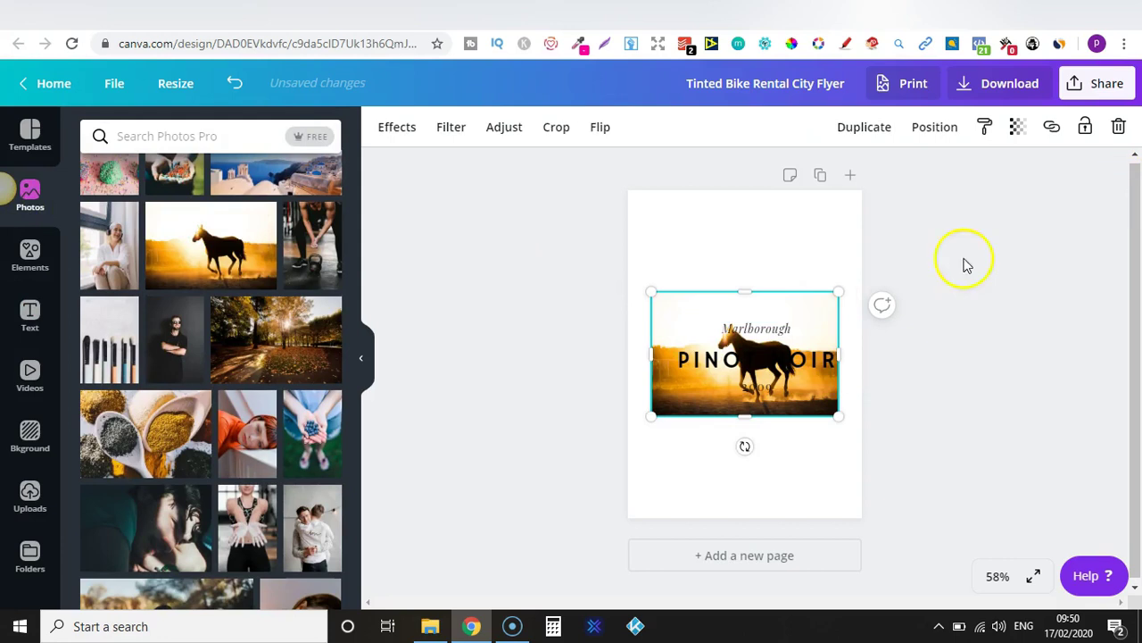
pyautogui.moveTo(555, 216); pyautogui.dragTo(482, 166)
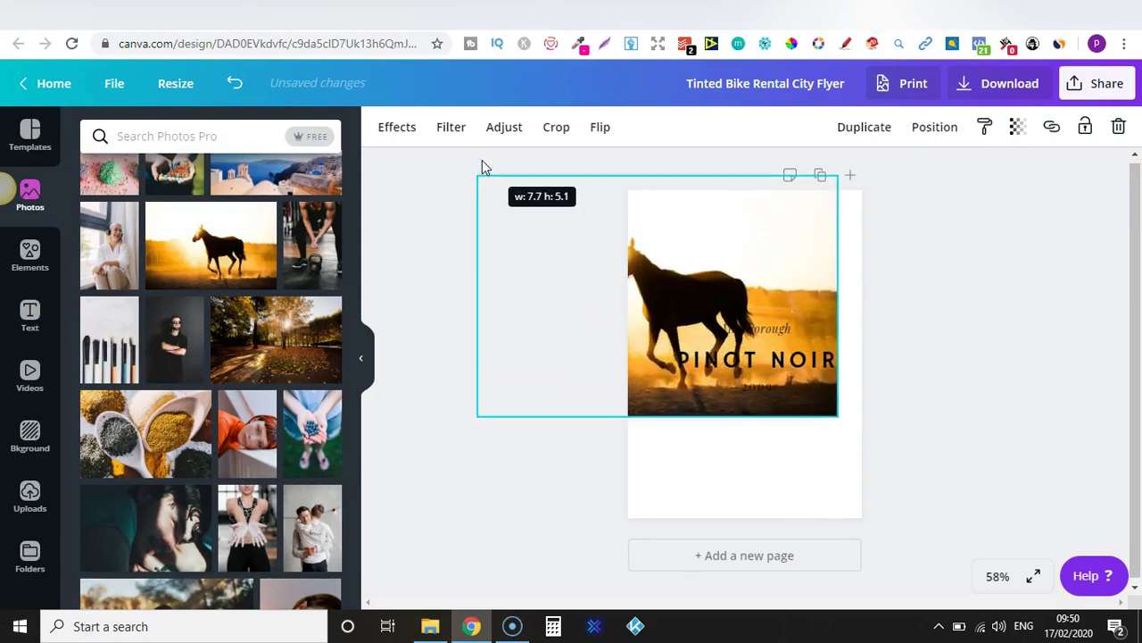
pyautogui.moveTo(837, 415); pyautogui.dragTo(976, 502)
# - Move the text group down to the lower part of the page and color its PINOT NOIR line white
pyautogui.moveTo(728, 386); pyautogui.dragTo(718, 462)
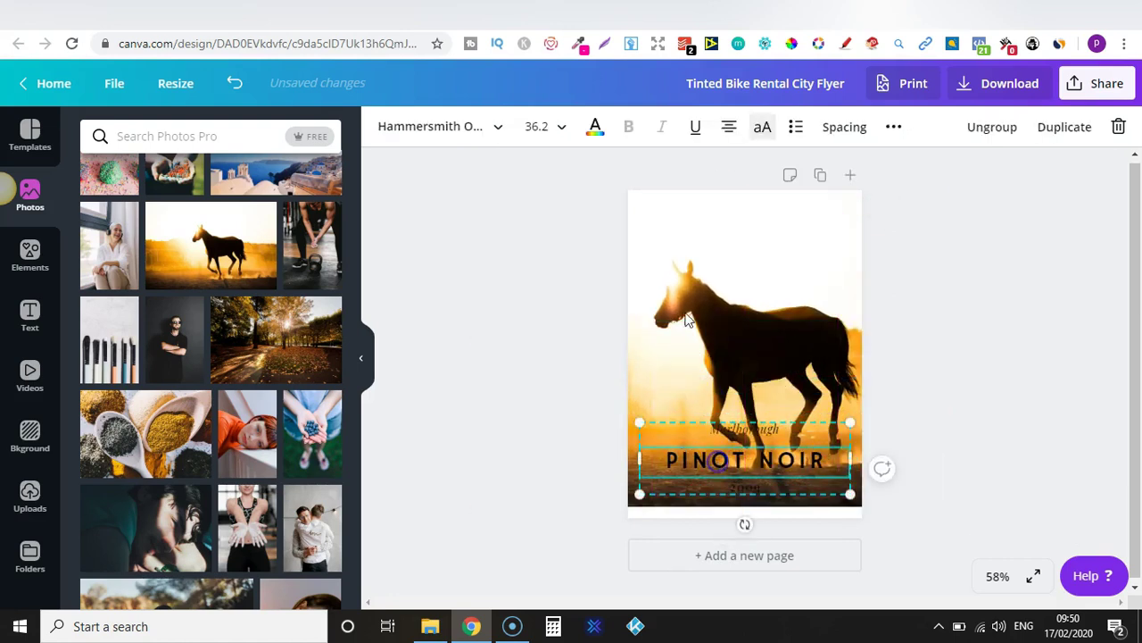
pyautogui.click(595, 125)
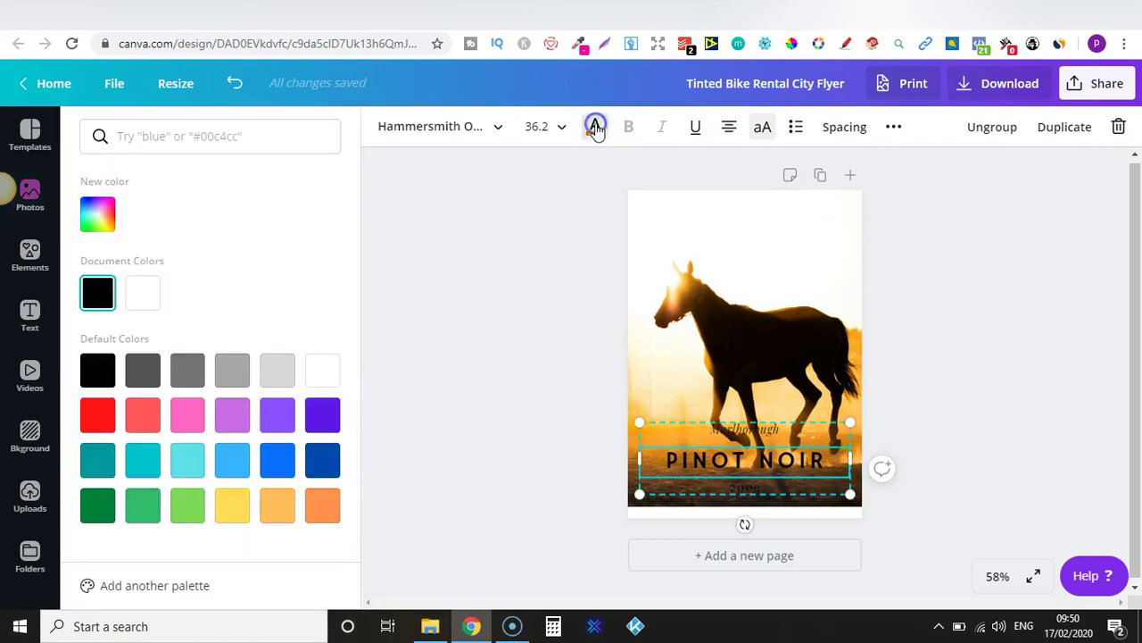
pyautogui.click(139, 300)
# - Replace the wording of the PINOT NOIR line with YOUR TEXT
pyautogui.click(744, 459)
pyautogui.click(749, 457)
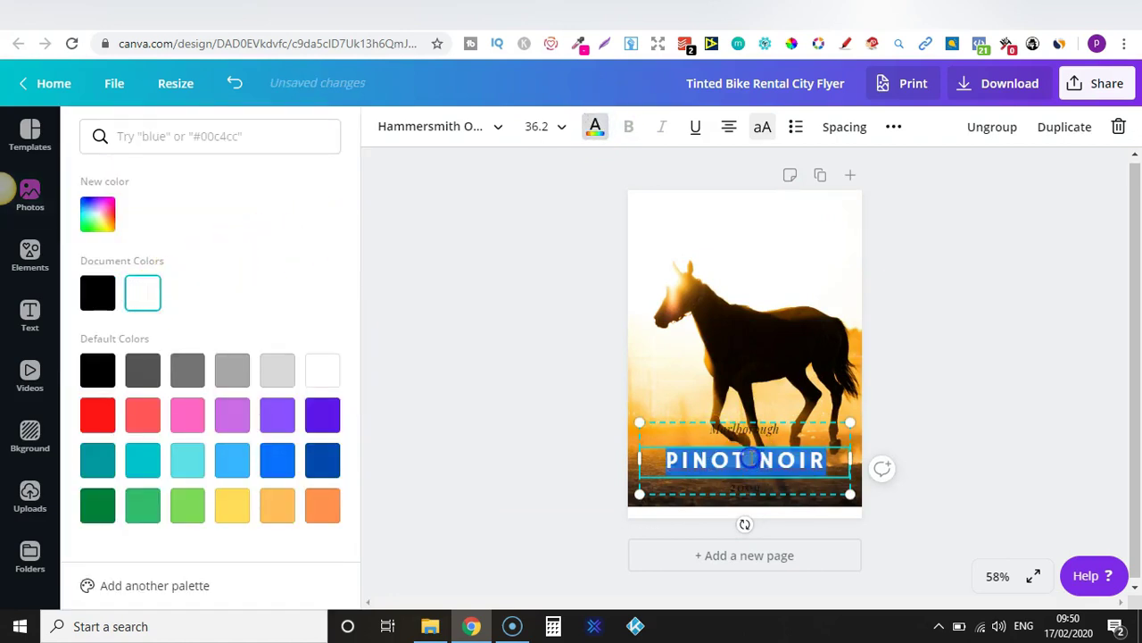
pyautogui.write('YOUR TEXT')
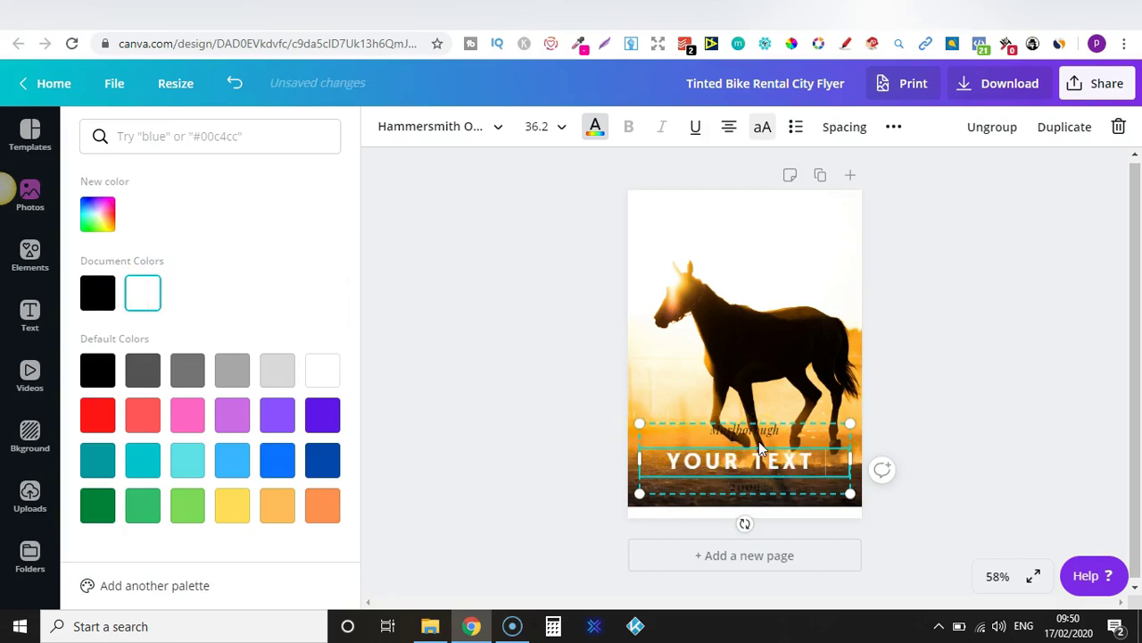
pyautogui.click(757, 436)
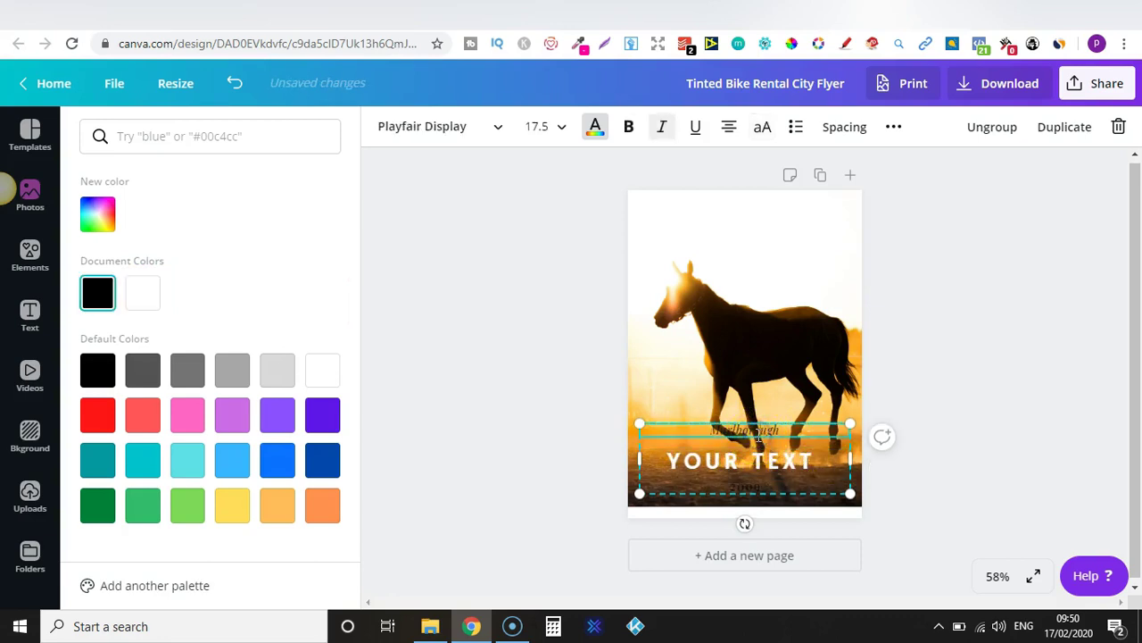
pyautogui.click(976, 419)
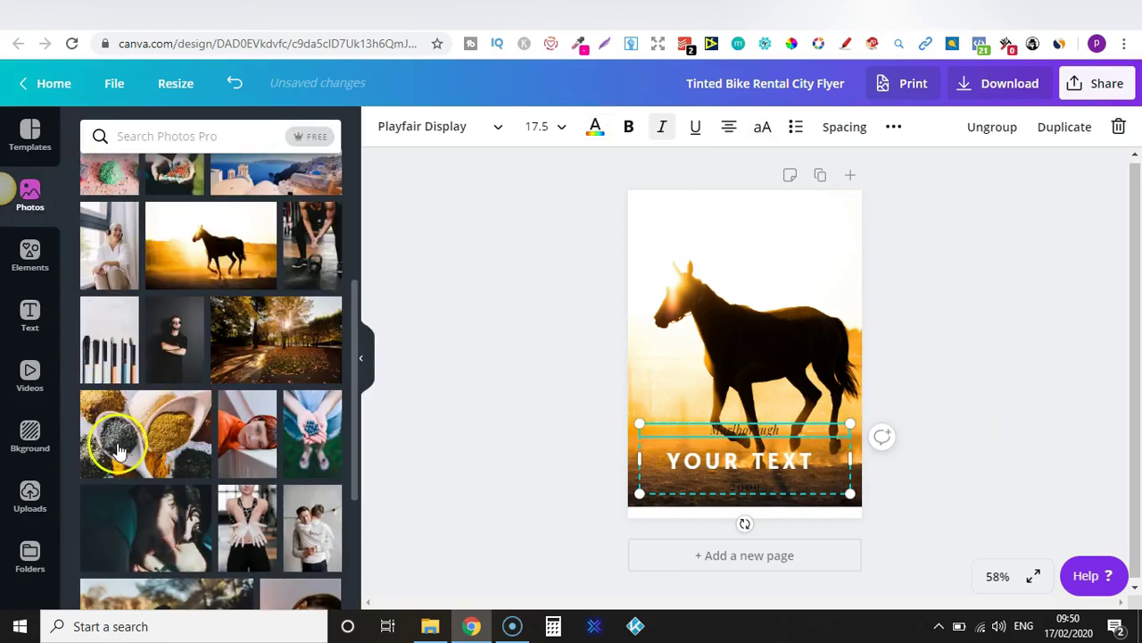
# - Look over the text library and the stock video categories
pyautogui.click(32, 317)
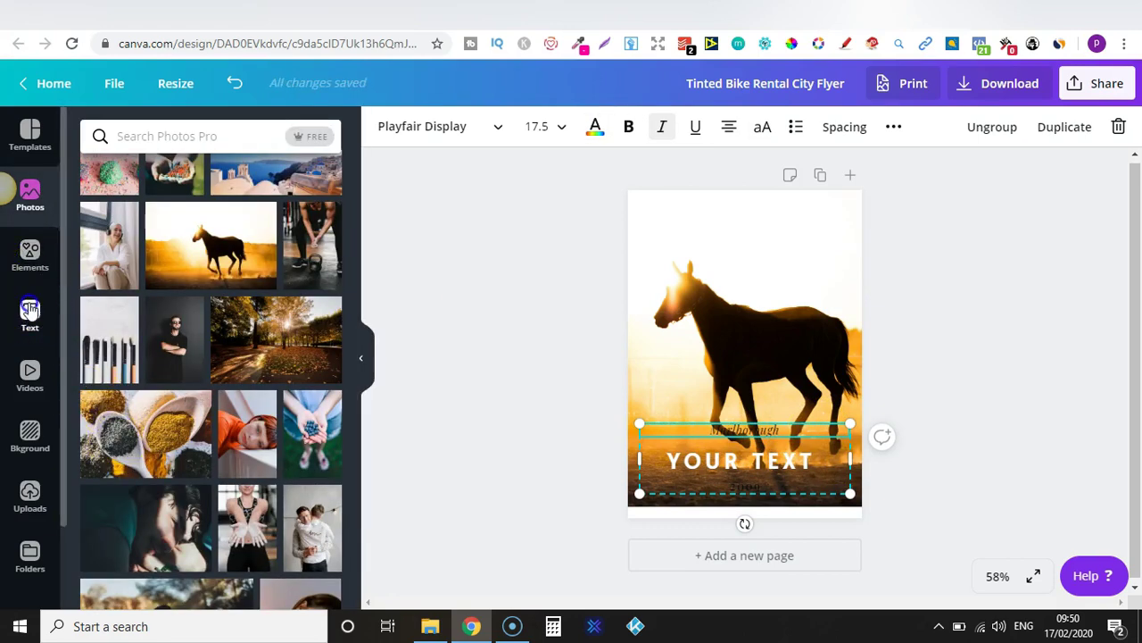
pyautogui.moveTo(357, 319); pyautogui.dragTo(366, 125)
pyautogui.click(27, 379)
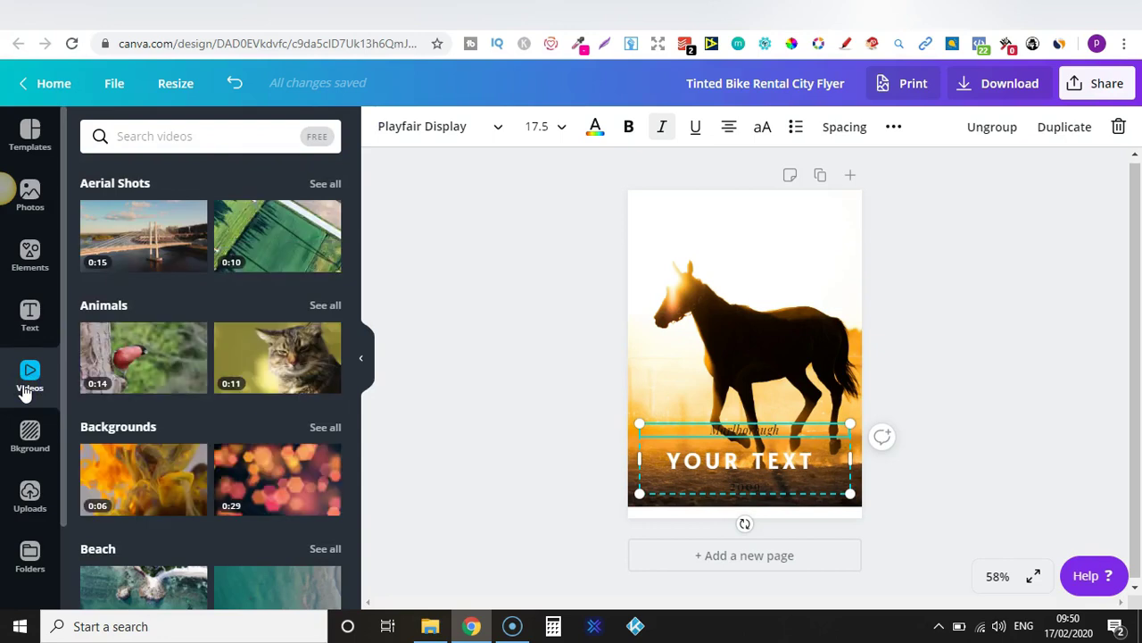
pyautogui.moveTo(353, 205)
pyautogui.mouseDown()
pyautogui.moveTo(347, 365)
pyautogui.moveTo(370, 439)
pyautogui.moveTo(352, 184)
pyautogui.mouseUp()
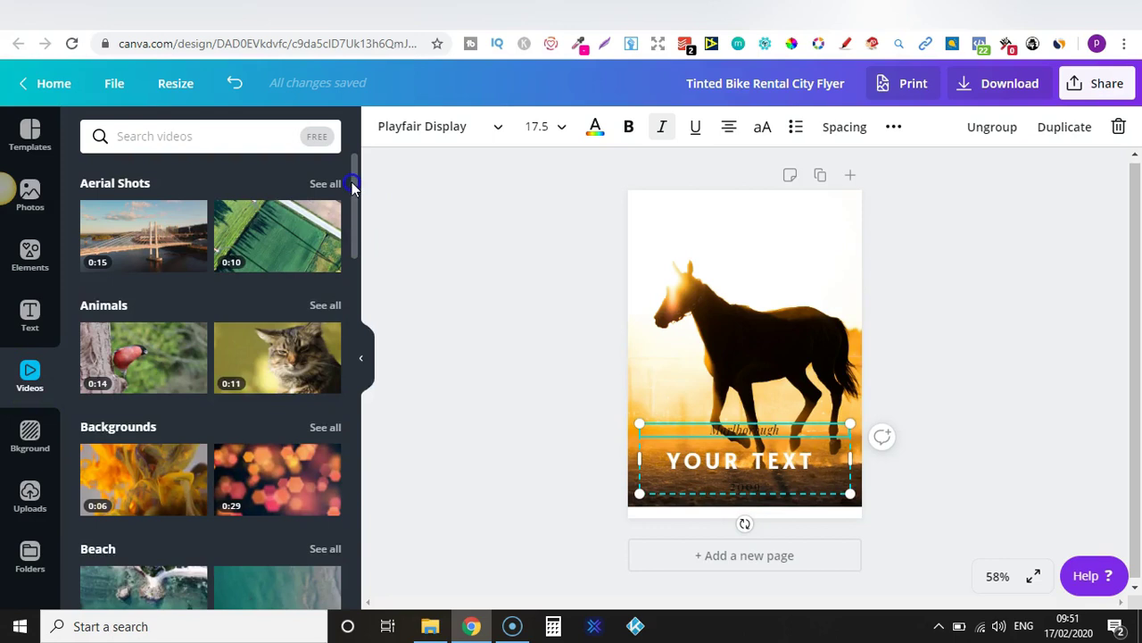
# - Delete the horse photo and apply the recently used orange zigzag pattern as the page background
pyautogui.click(29, 434)
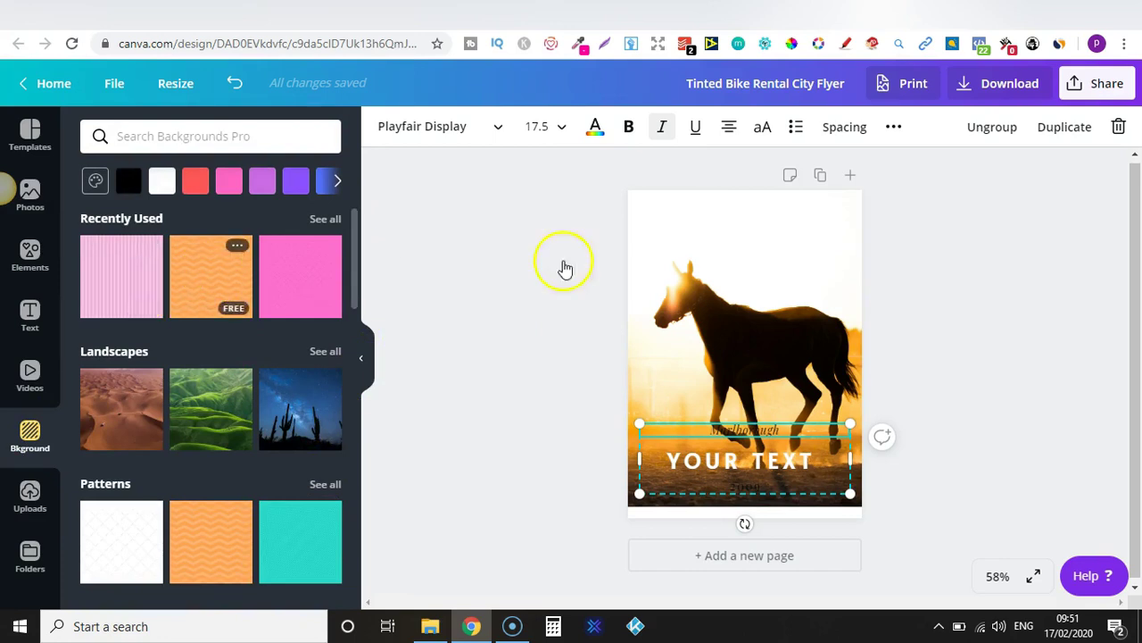
pyautogui.click(643, 259)
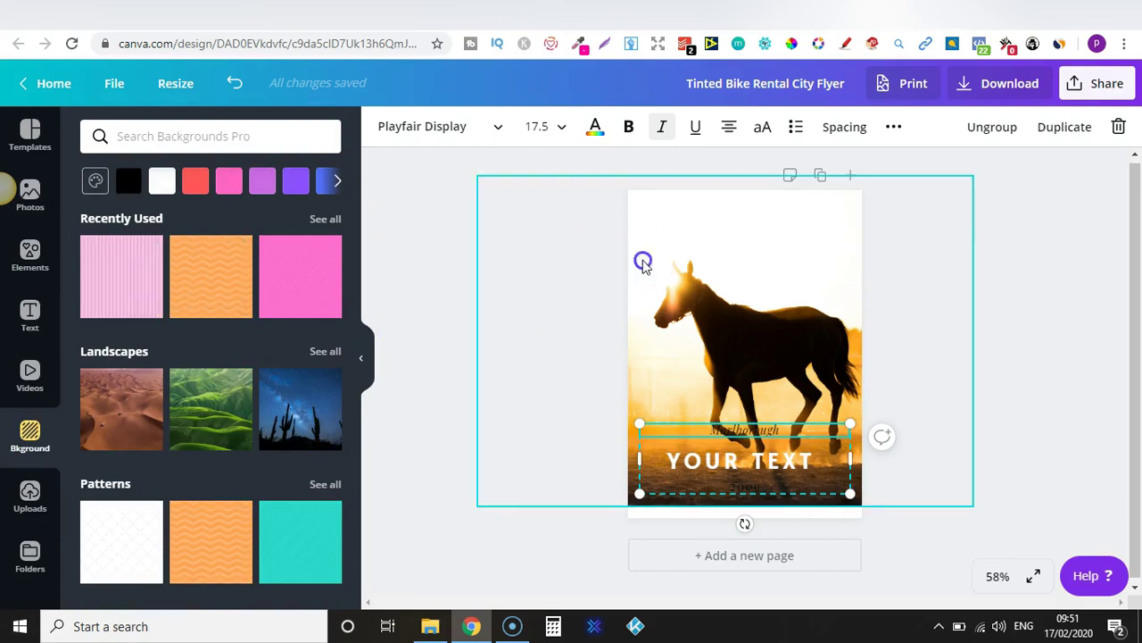
pyautogui.click(1118, 126)
pyautogui.click(185, 277)
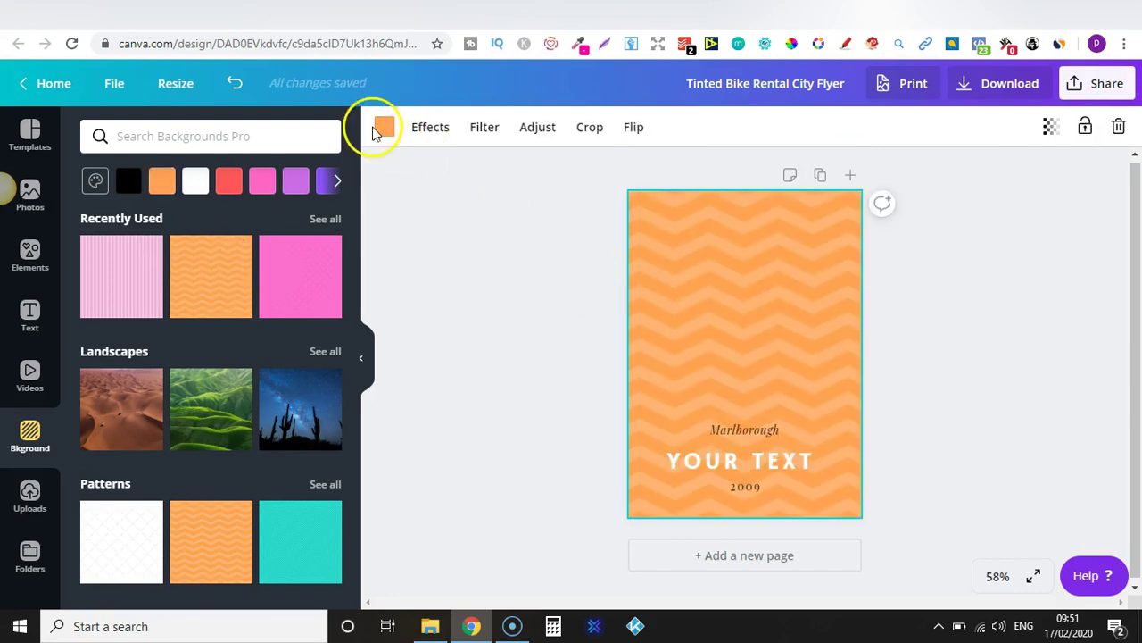
# - Set the zigzag background's color to #000000
pyautogui.click(383, 130)
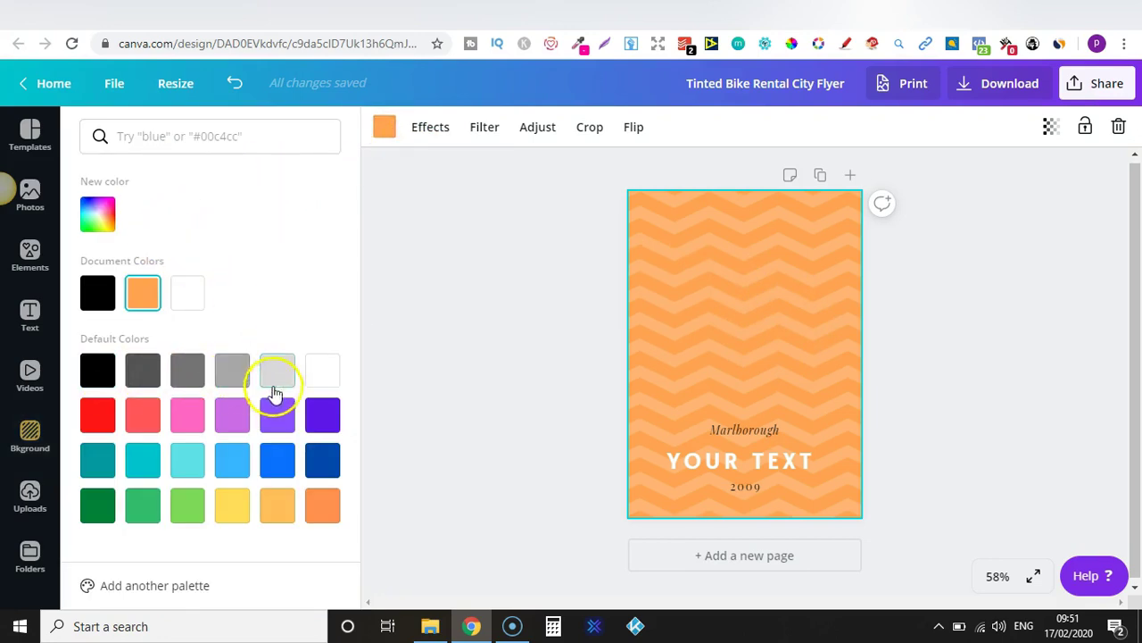
pyautogui.click(104, 218)
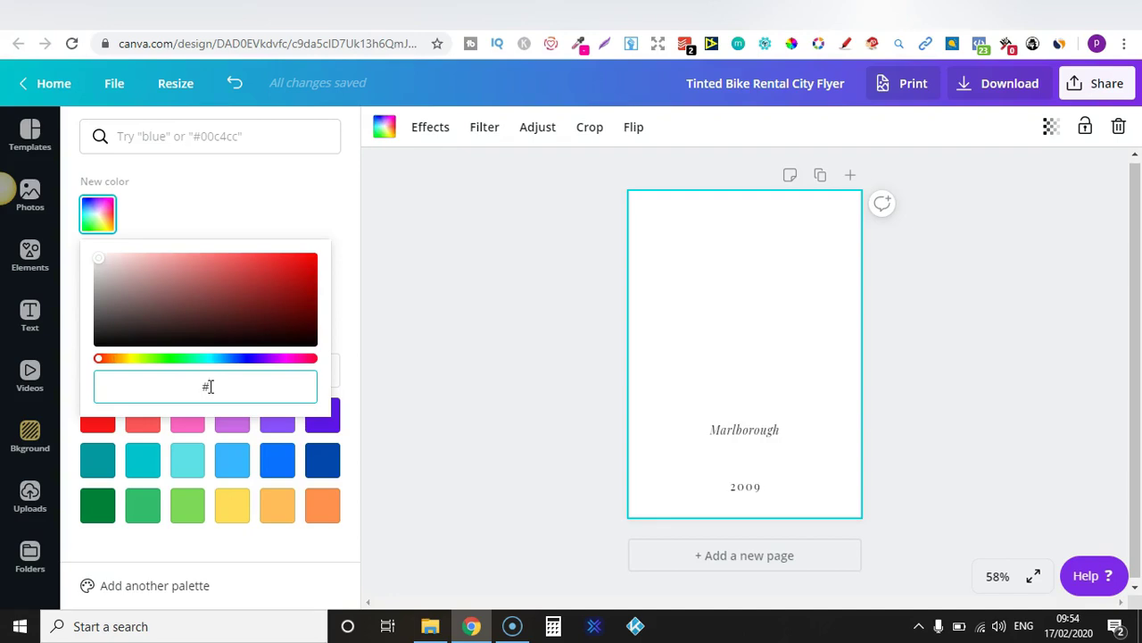
pyautogui.write('000000')
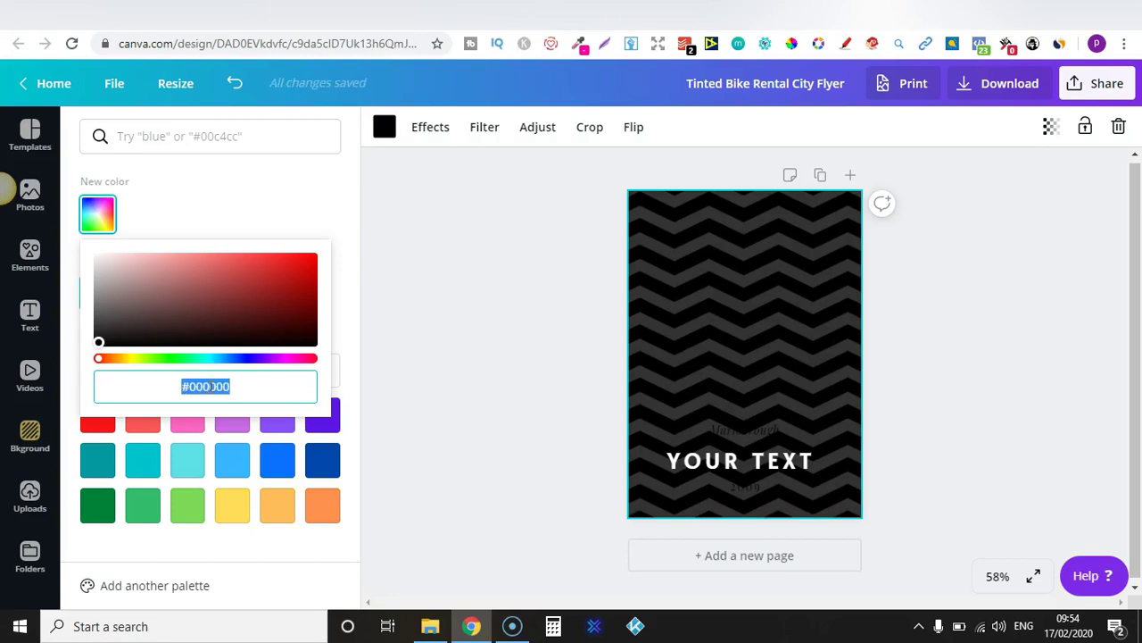
pyautogui.press('Escape')
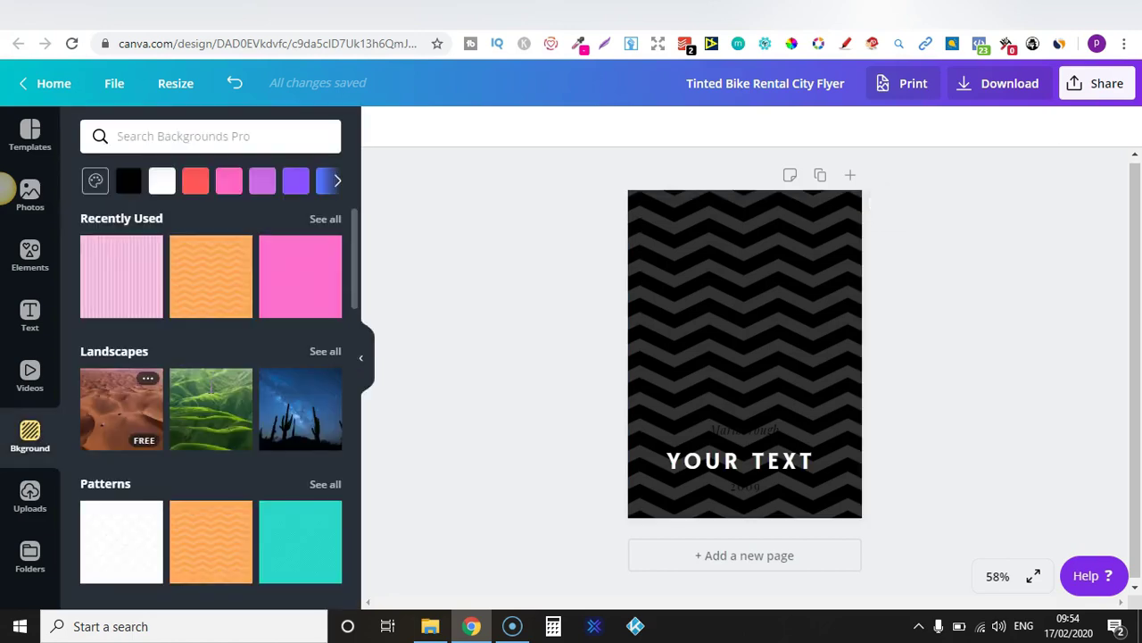
# - Look through the uploaded images and the folder list, and open the Fiesta folder
pyautogui.scroll(-1, 211, 388)
pyautogui.click(29, 494)
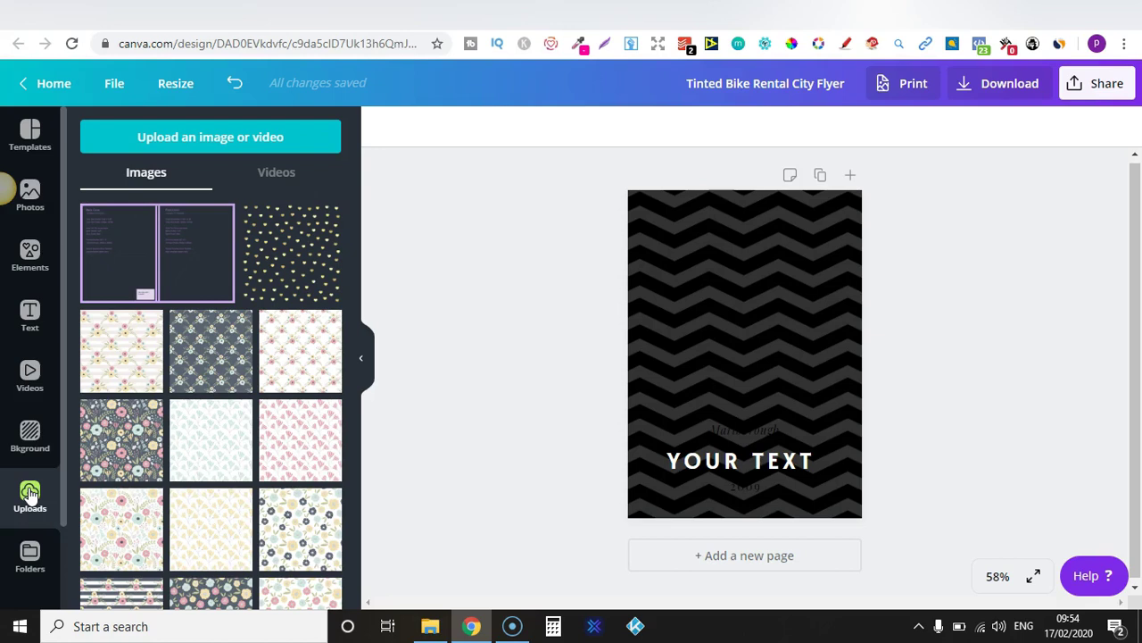
pyautogui.moveTo(239, 413)
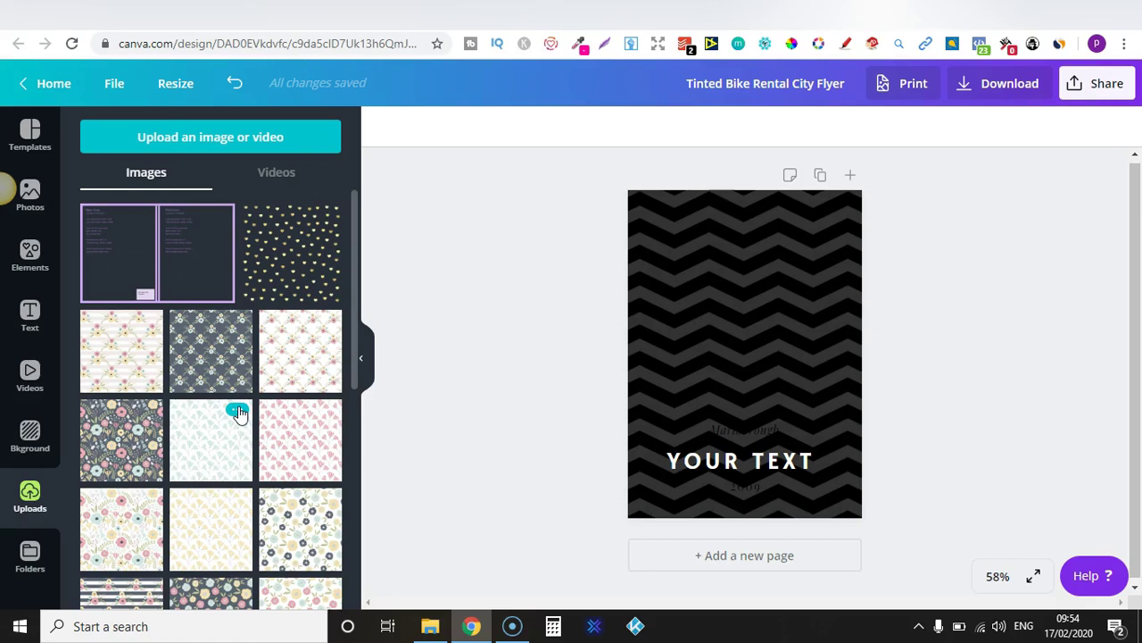
pyautogui.click(29, 558)
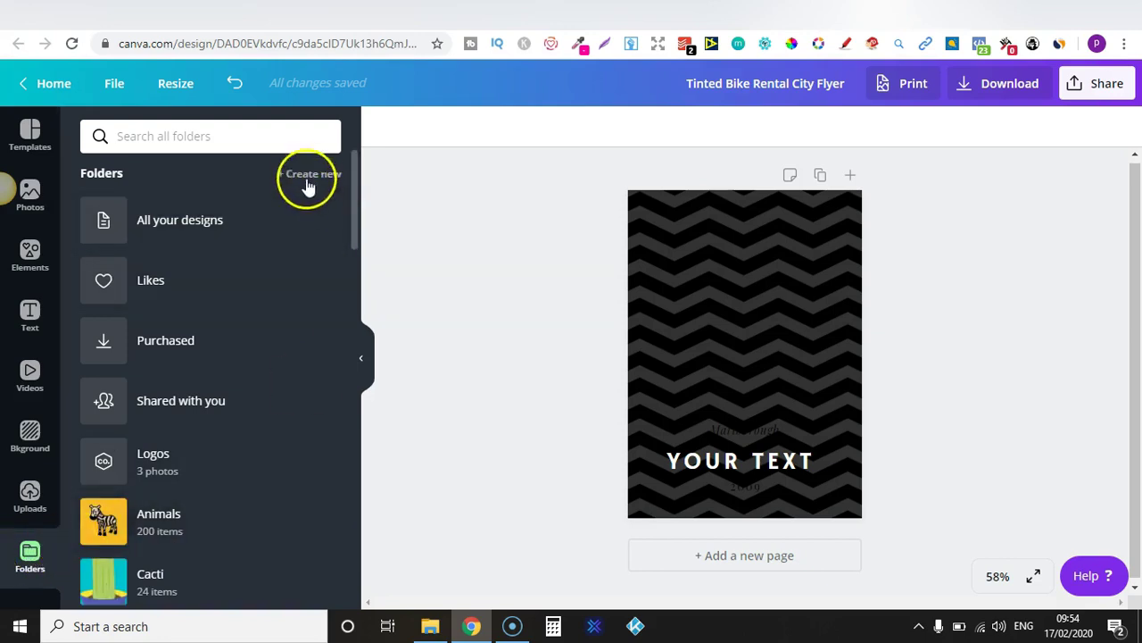
pyautogui.moveTo(357, 173); pyautogui.dragTo(357, 366)
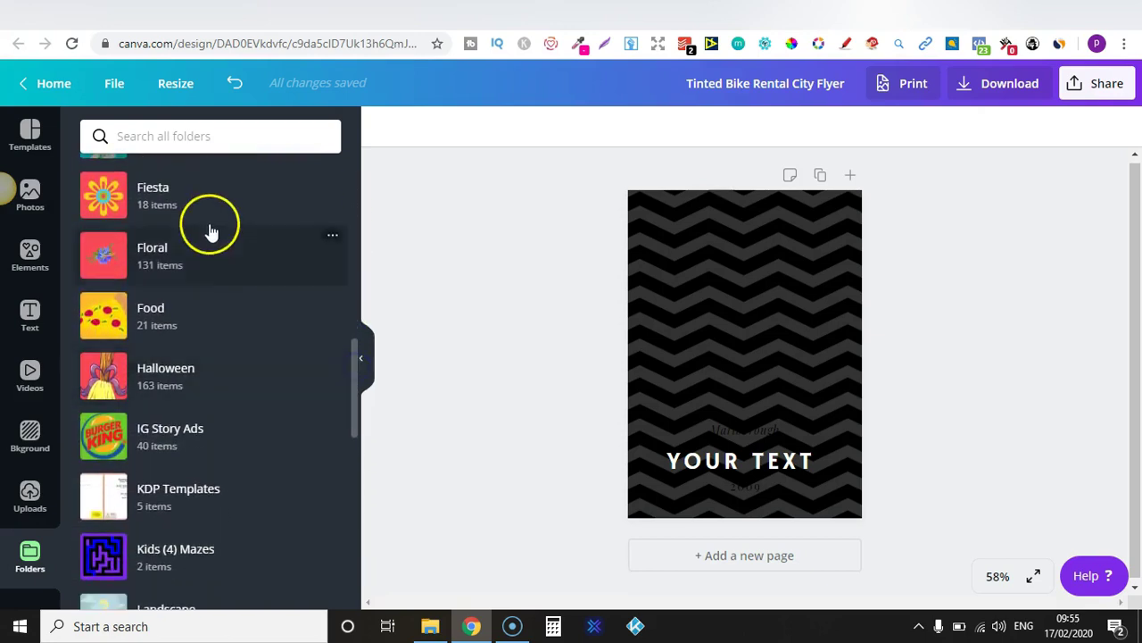
pyautogui.click(195, 209)
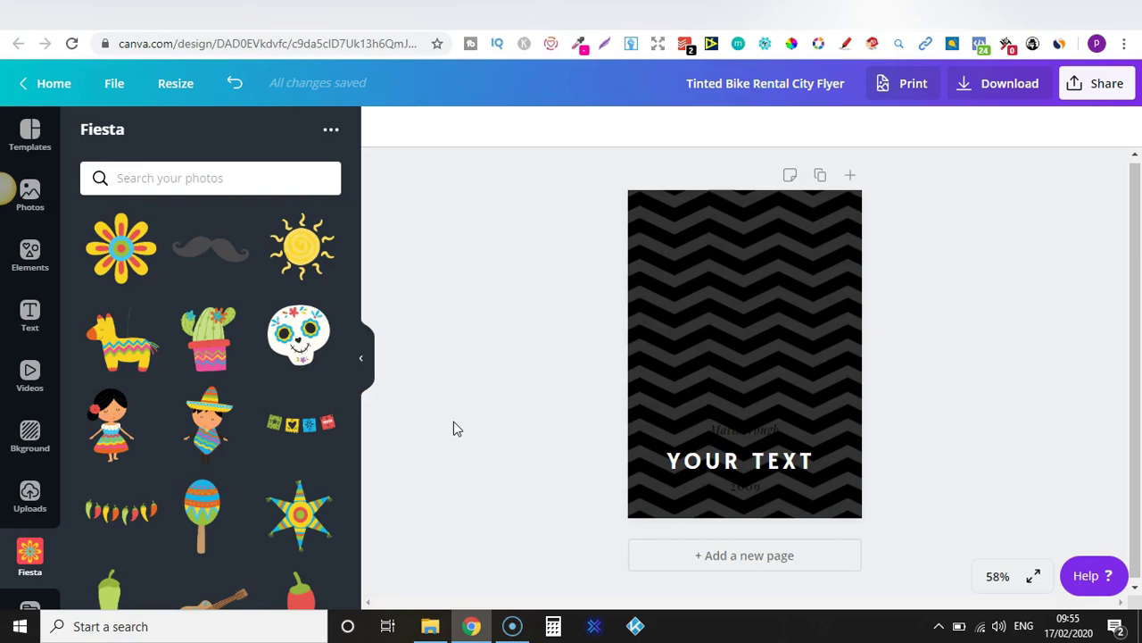
# - Return to the event flyer templates and delete the black zigzag background from the page
pyautogui.click(40, 147)
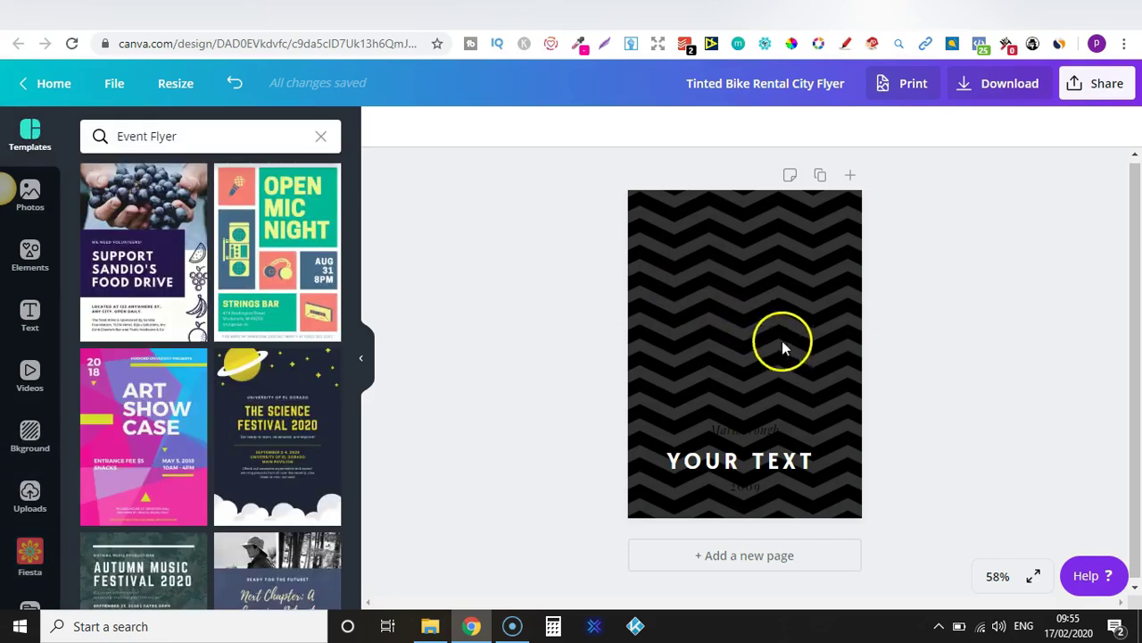
pyautogui.click(785, 349)
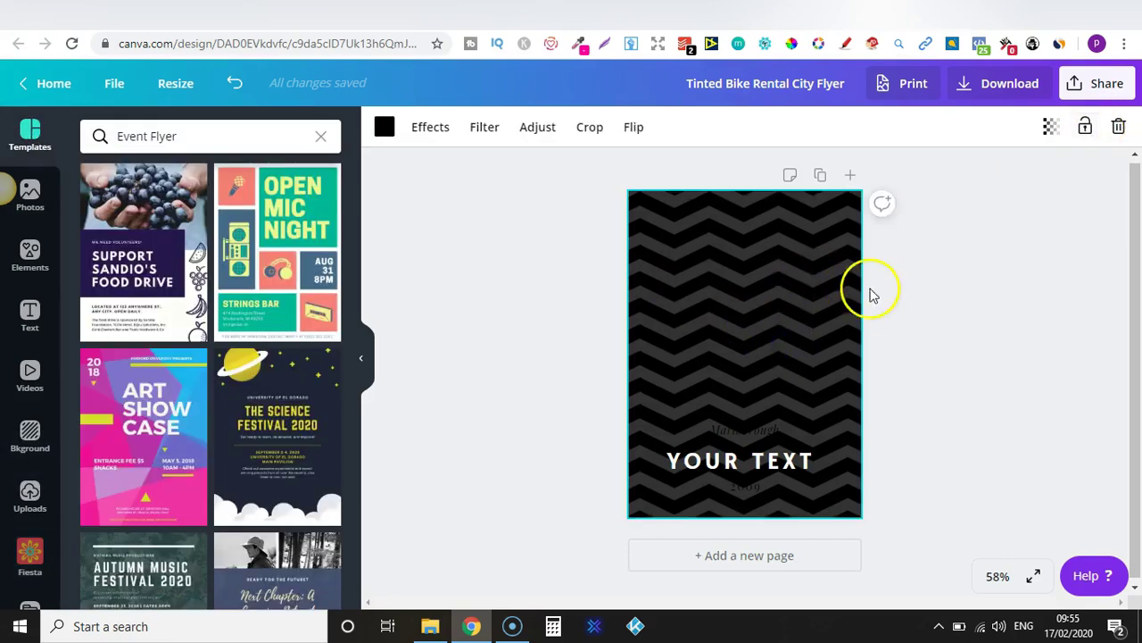
pyautogui.click(1118, 127)
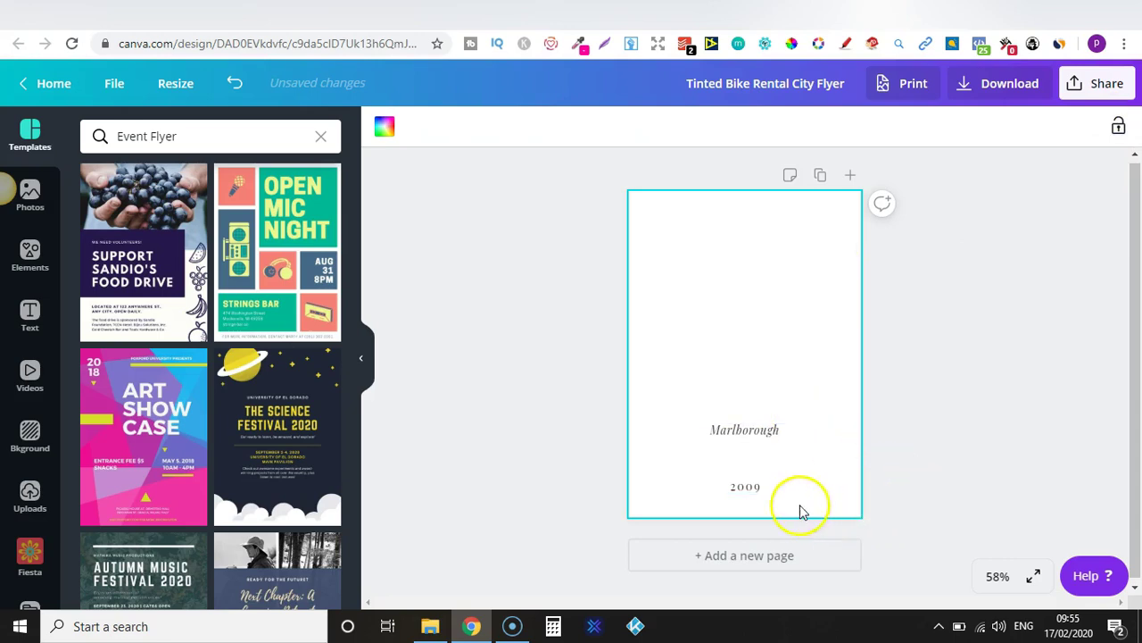
pyautogui.click(898, 505)
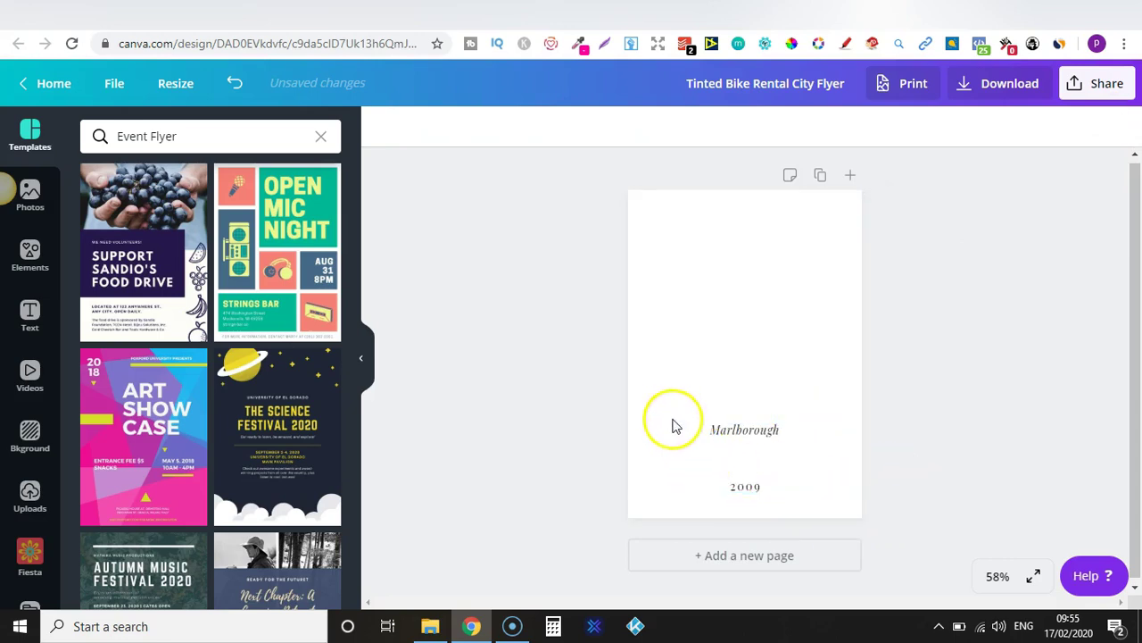
# - Delete the leftover Marlborough 2009 text group and apply the Art Show Case event flyer template
pyautogui.click(755, 466)
pyautogui.moveTo(829, 504); pyautogui.dragTo(648, 365)
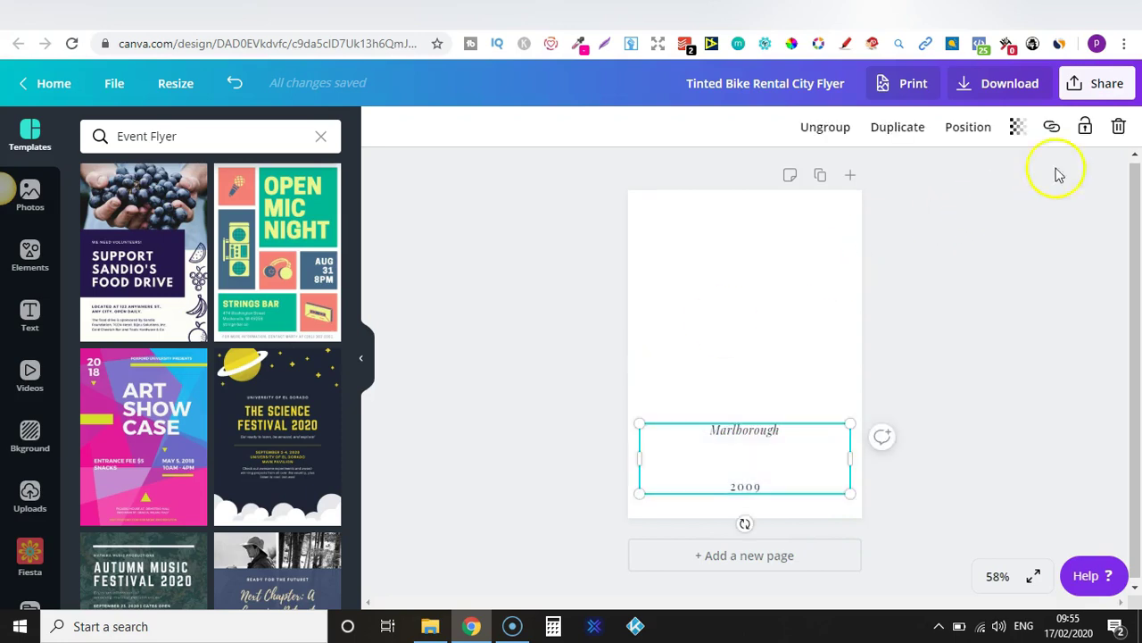
pyautogui.click(1119, 125)
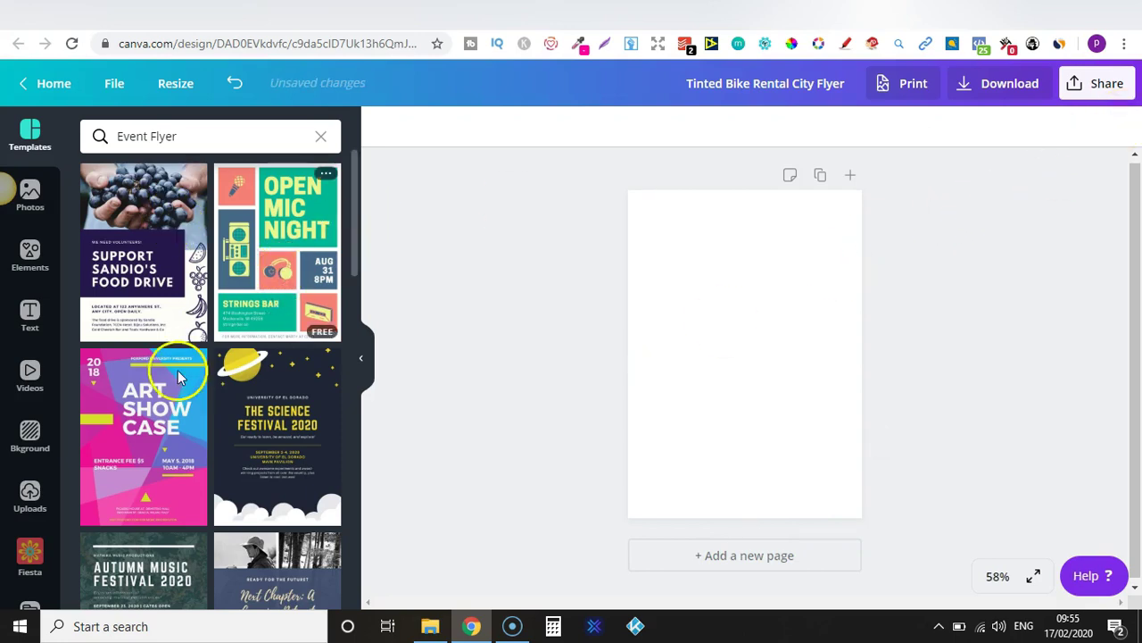
pyautogui.click(141, 407)
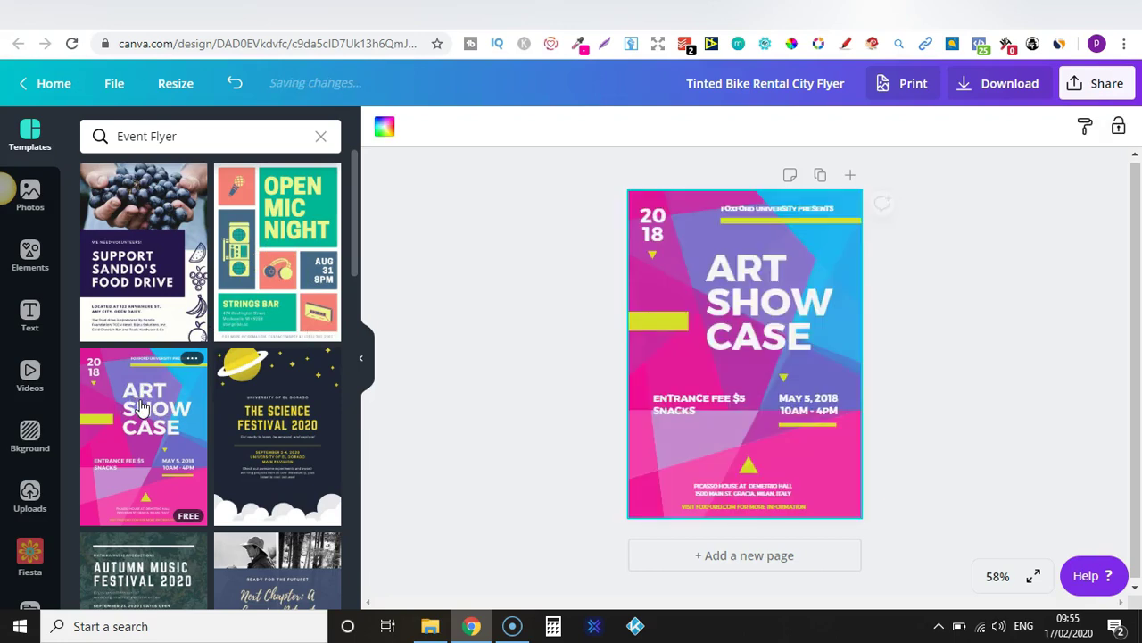
# - Replace the entire ART SHOW CASE heading on the flyer with TEXT
pyautogui.doubleClick(765, 301)
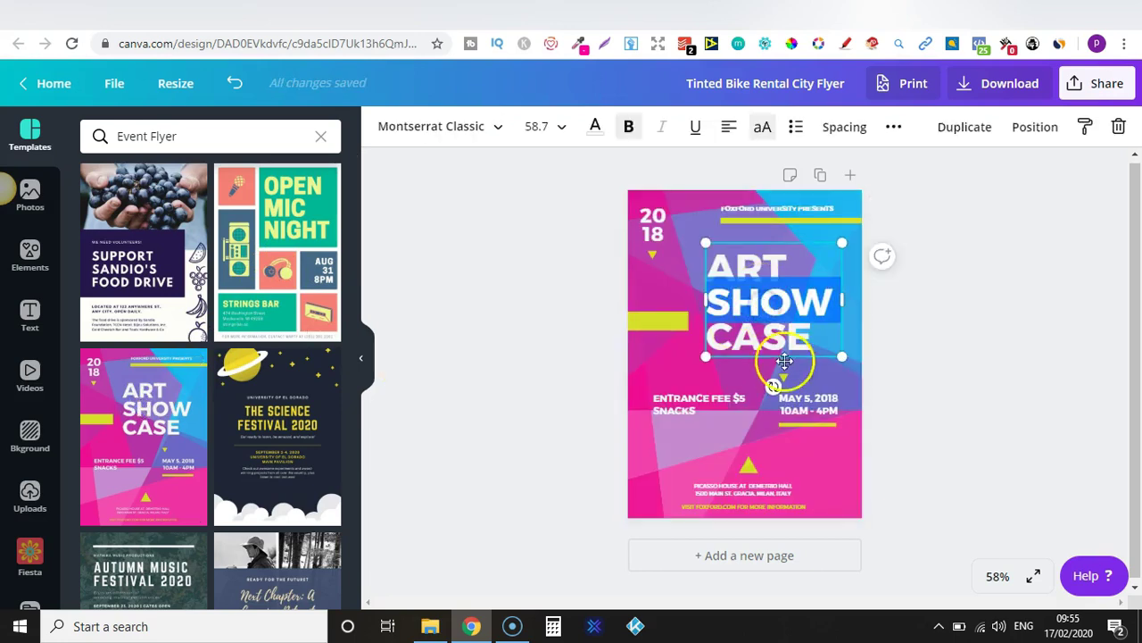
pyautogui.click(795, 403)
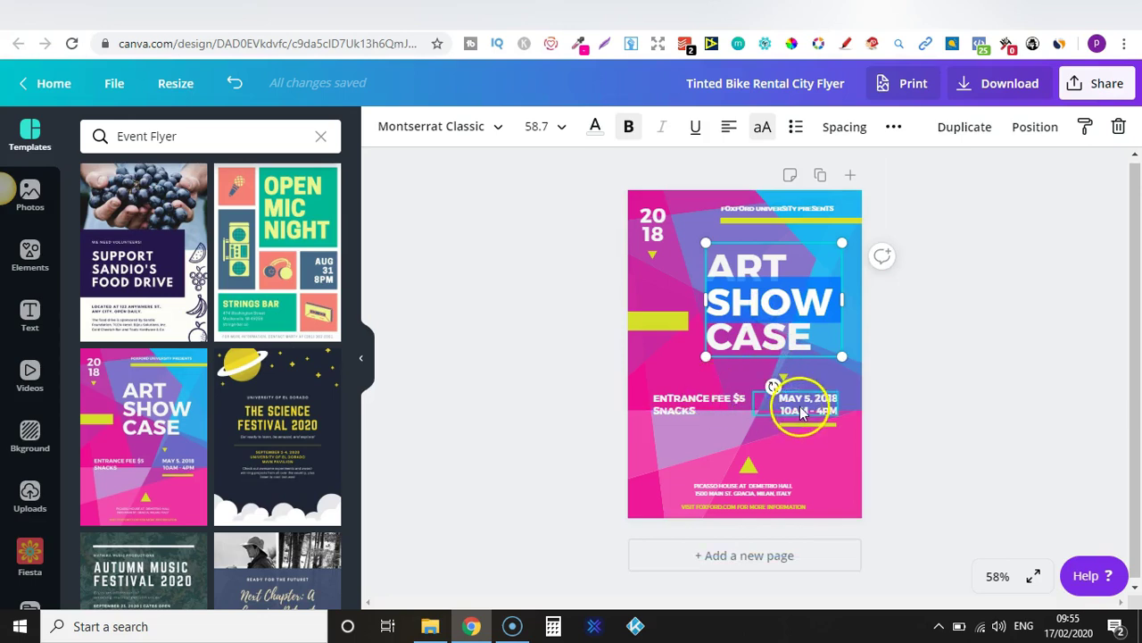
pyautogui.click(753, 487)
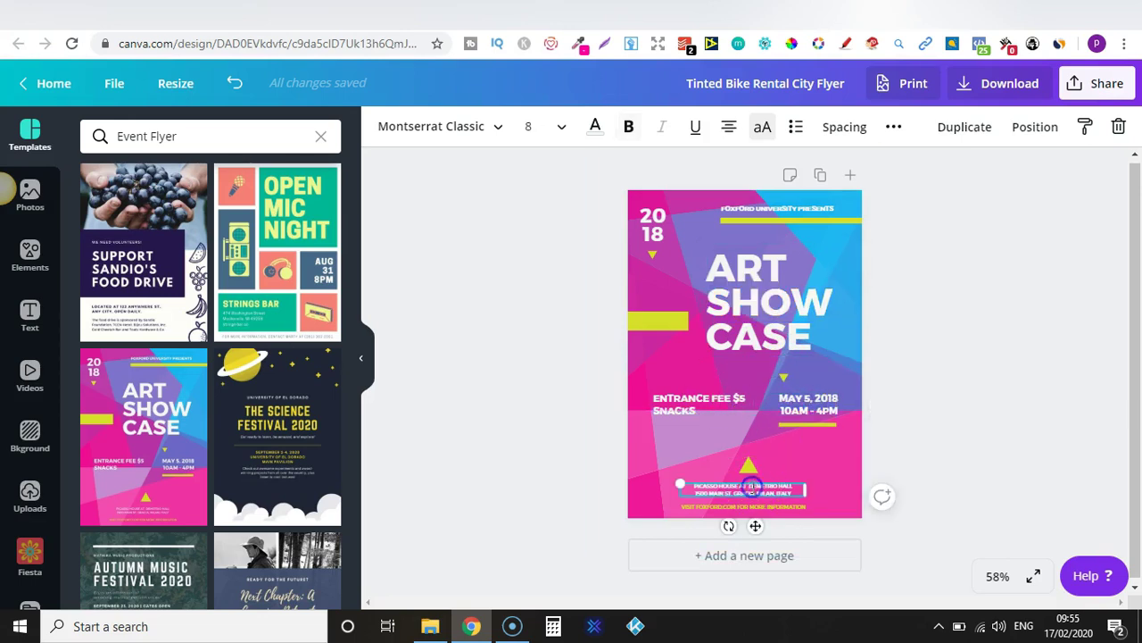
pyautogui.click(762, 289)
pyautogui.click(185, 469)
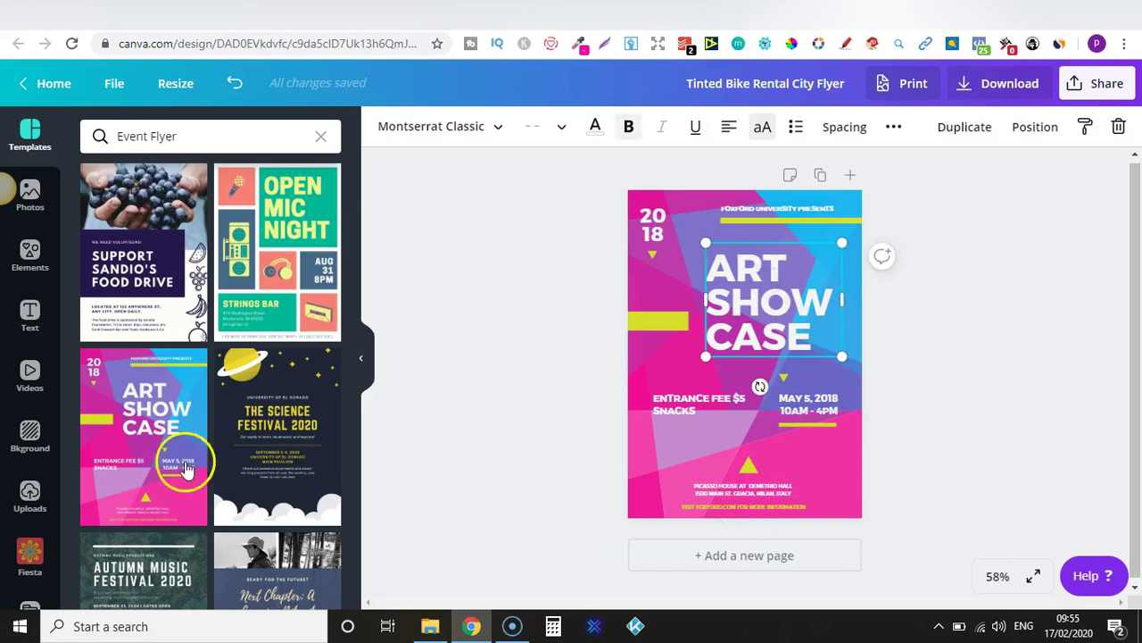
pyautogui.doubleClick(762, 284)
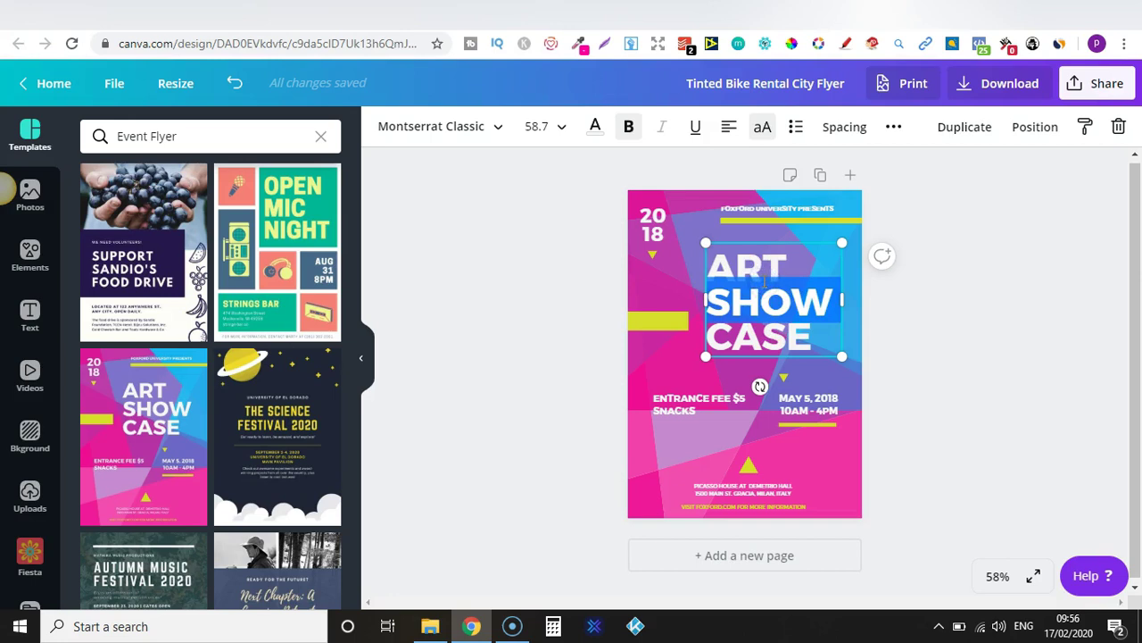
pyautogui.hotkey('ctrl', 'a')
pyautogui.write('TEXT')
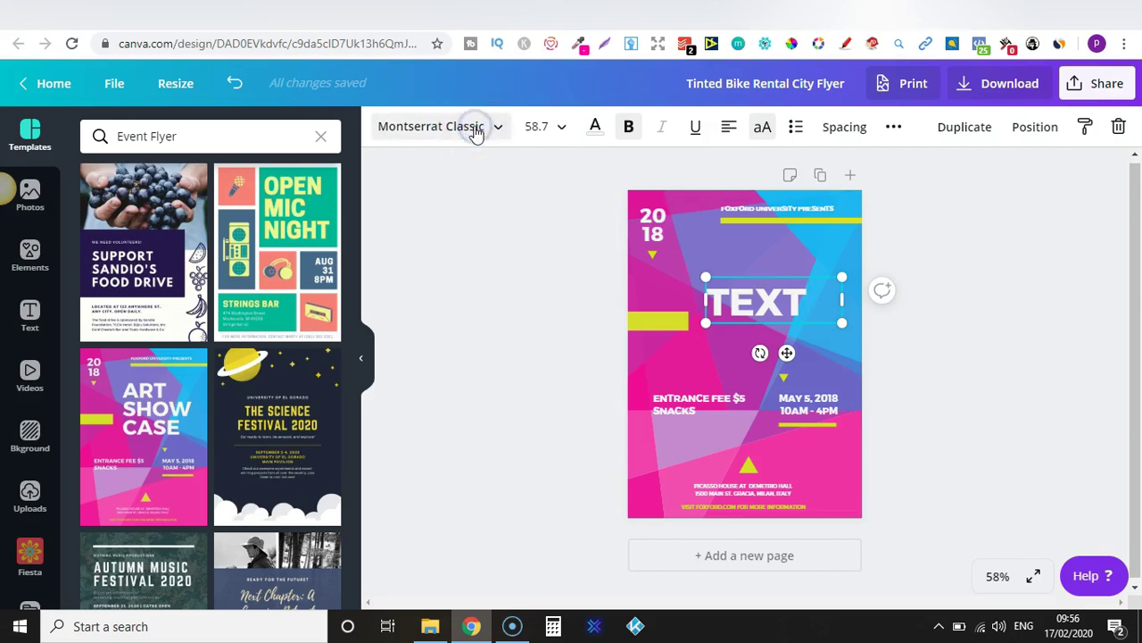
# - Look through the font and font size lists for the TEXT heading, and scale its text box down to size 52.5
pyautogui.click(475, 130)
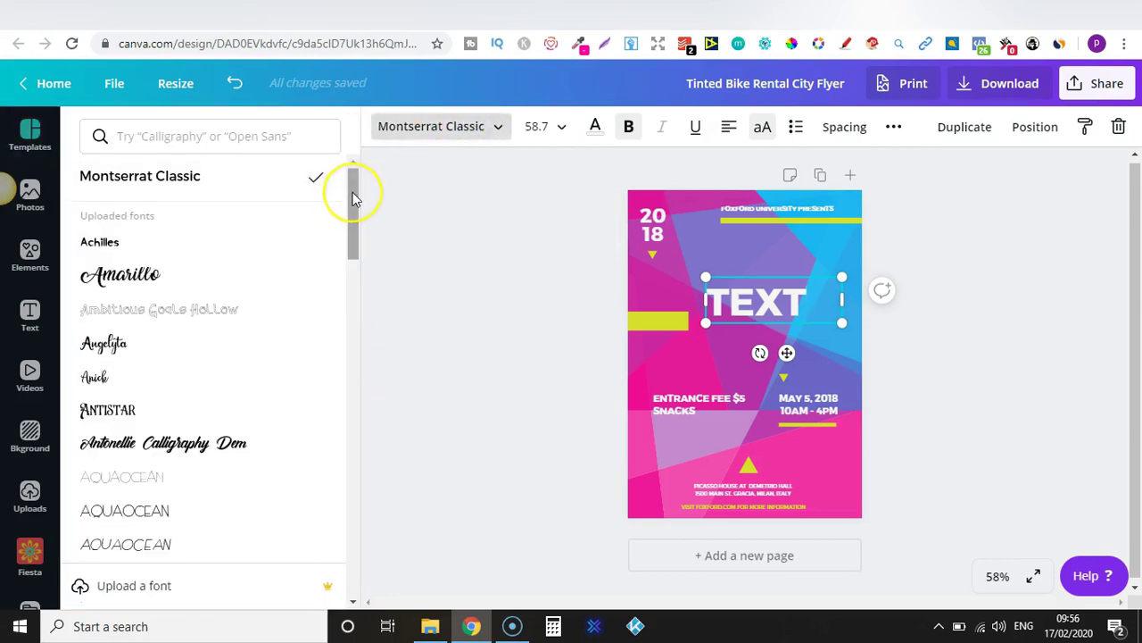
pyautogui.moveTo(353, 198); pyautogui.dragTo(354, 464)
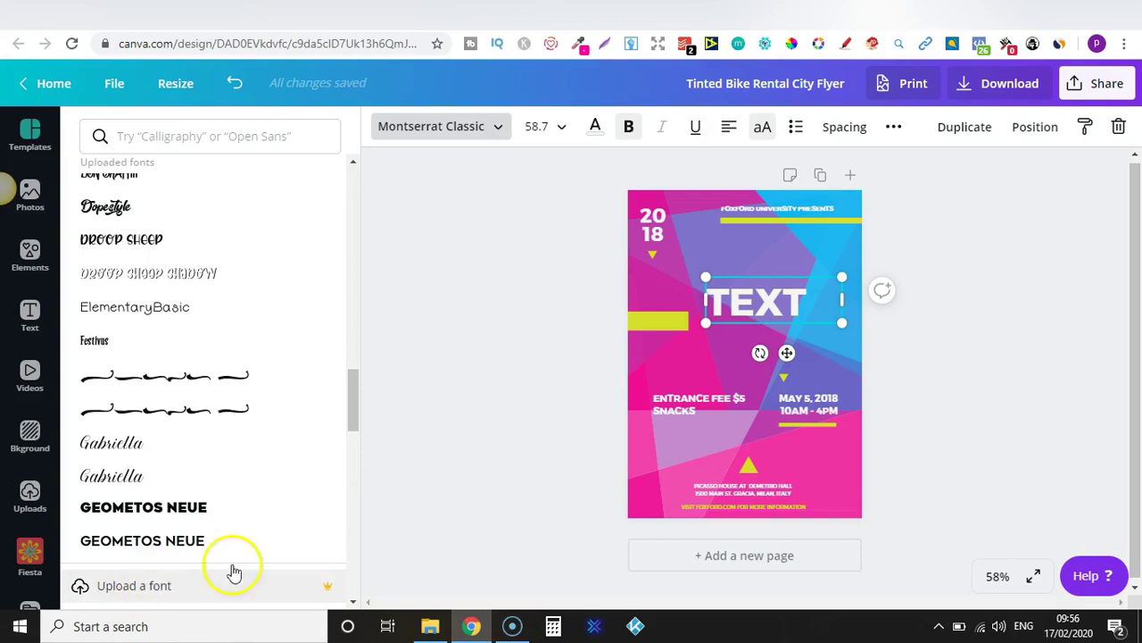
pyautogui.click(545, 131)
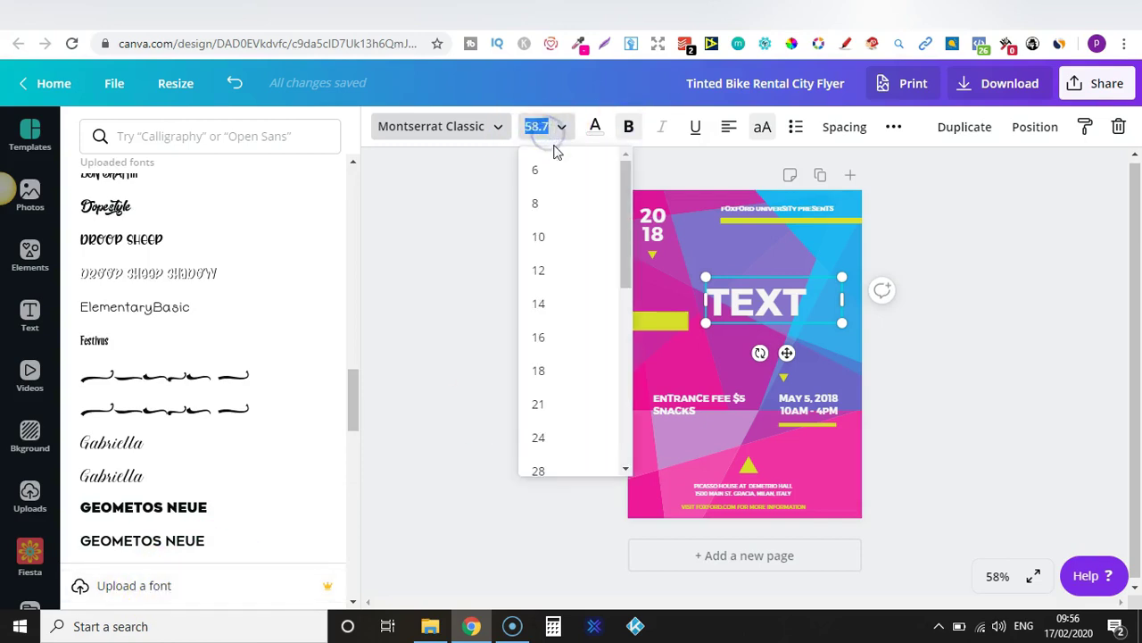
pyautogui.moveTo(625, 254); pyautogui.dragTo(638, 163)
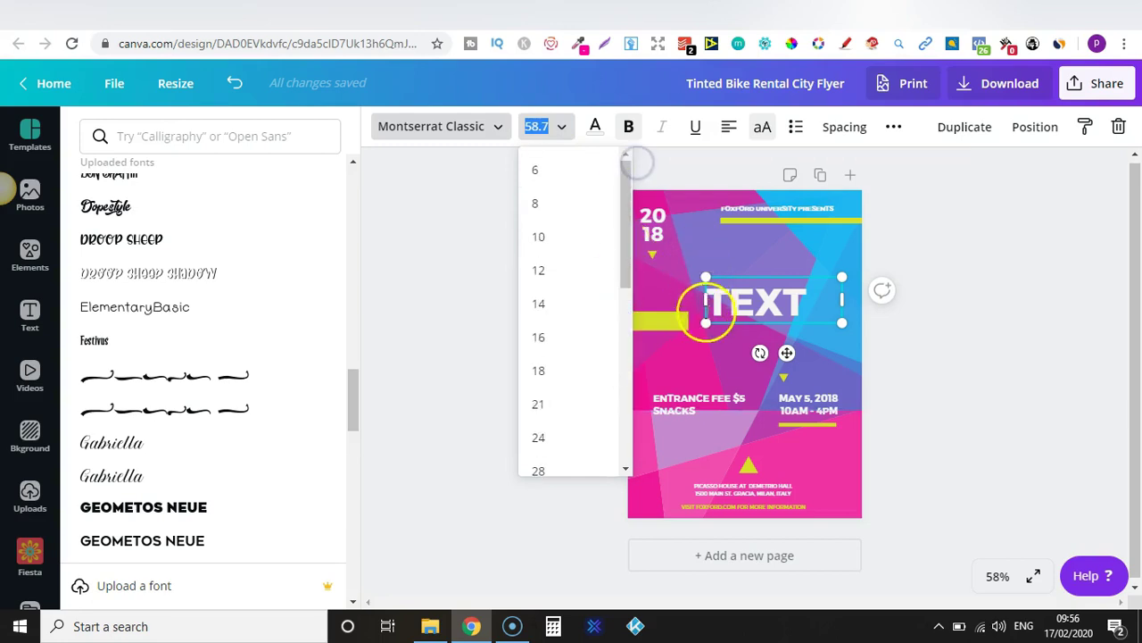
pyautogui.click(697, 330)
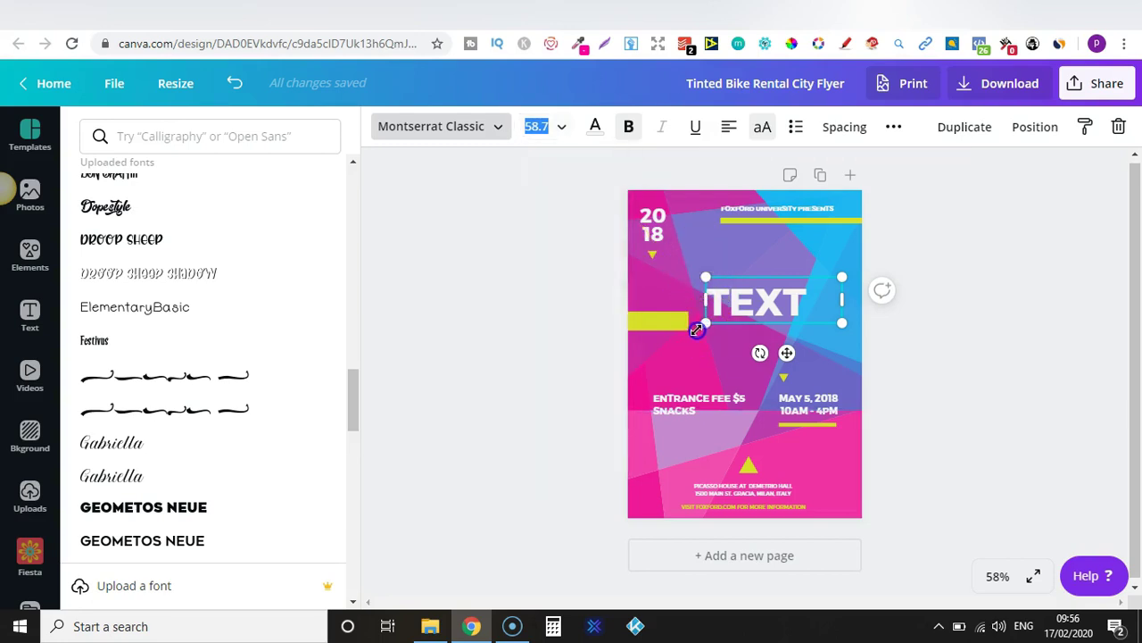
pyautogui.moveTo(696, 330); pyautogui.dragTo(730, 332)
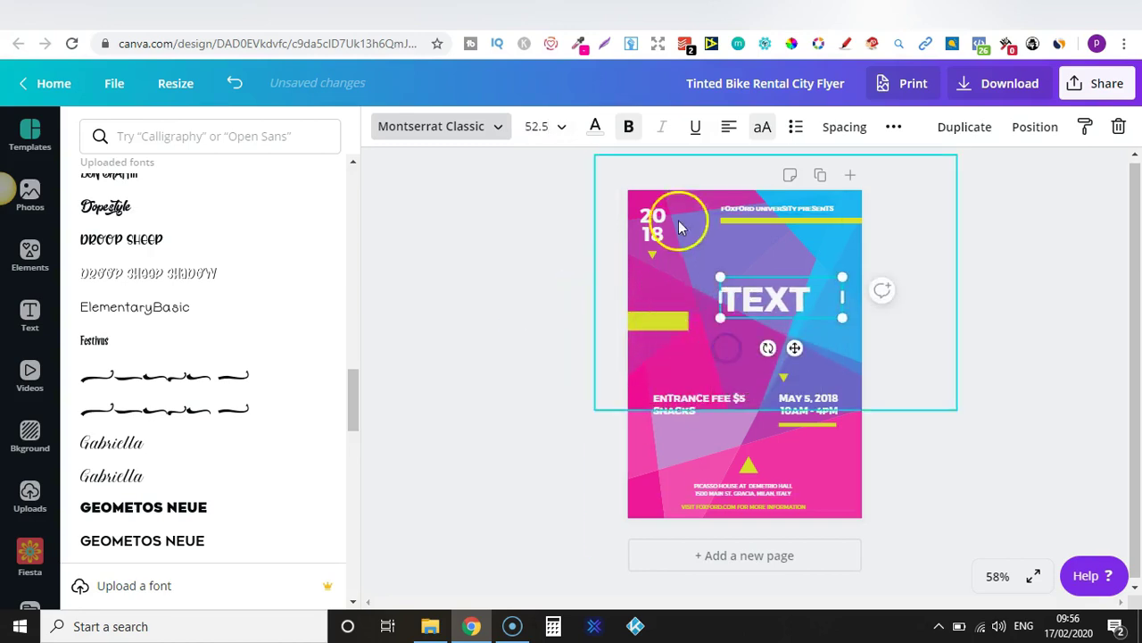
# - Show the color choices for the TEXT heading and cycle its alignment through to justified
pyautogui.click(596, 131)
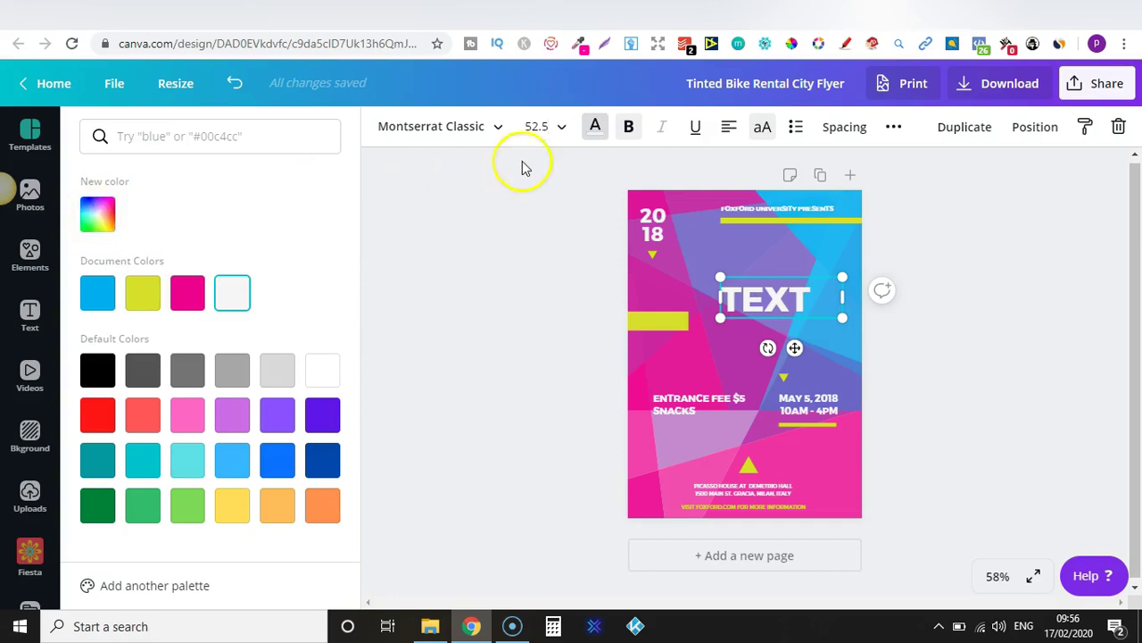
pyautogui.click(629, 127)
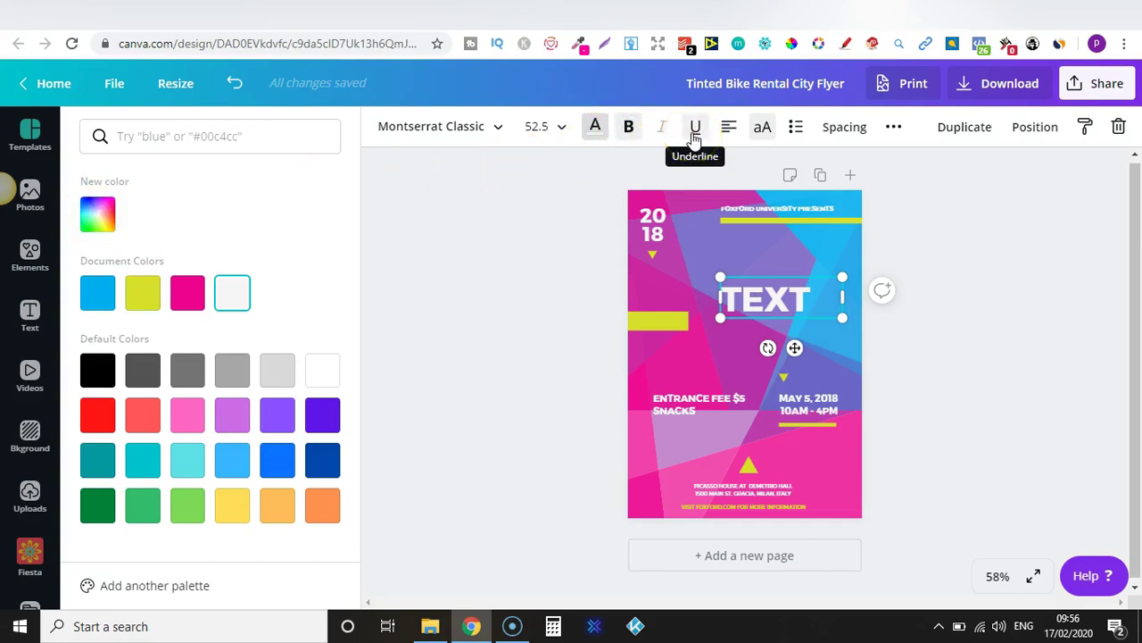
pyautogui.click(729, 129)
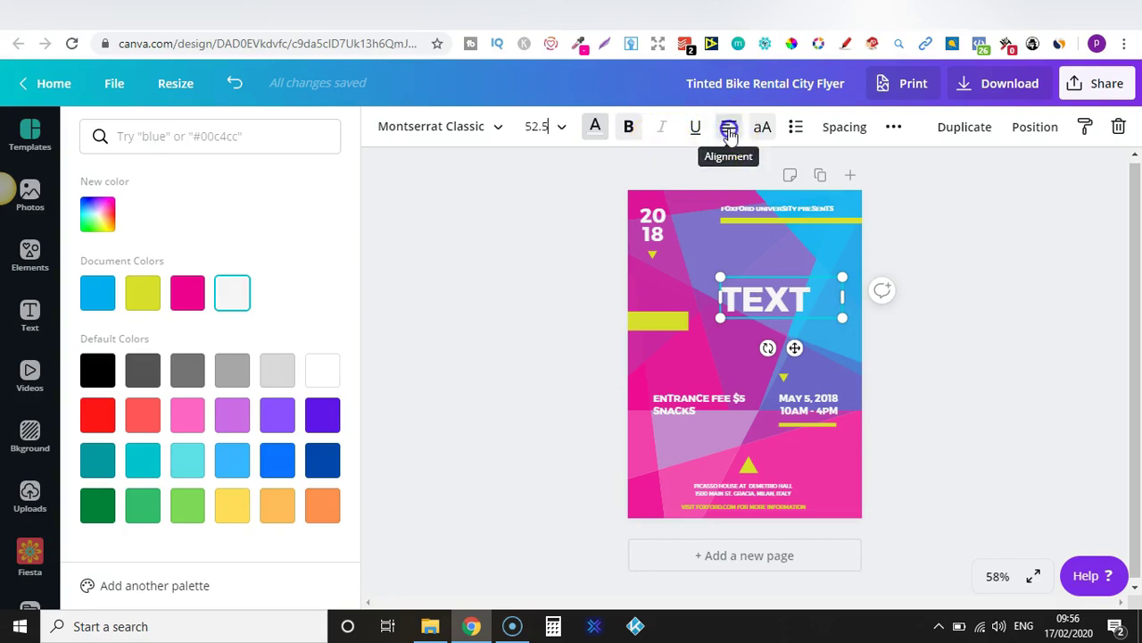
pyautogui.click(730, 130)
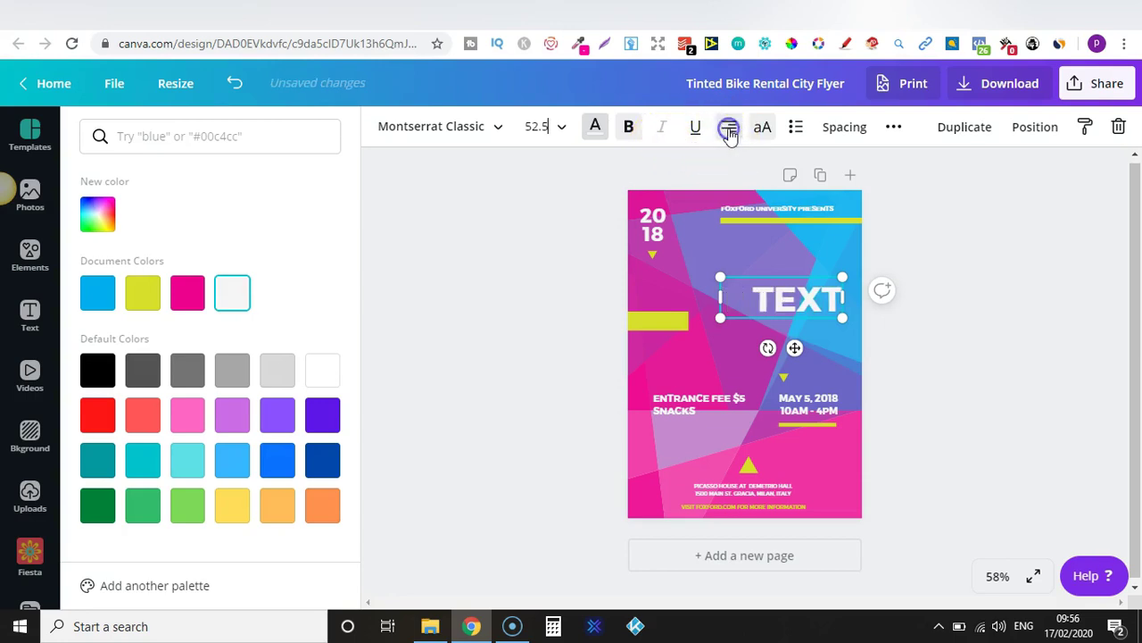
pyautogui.click(730, 130)
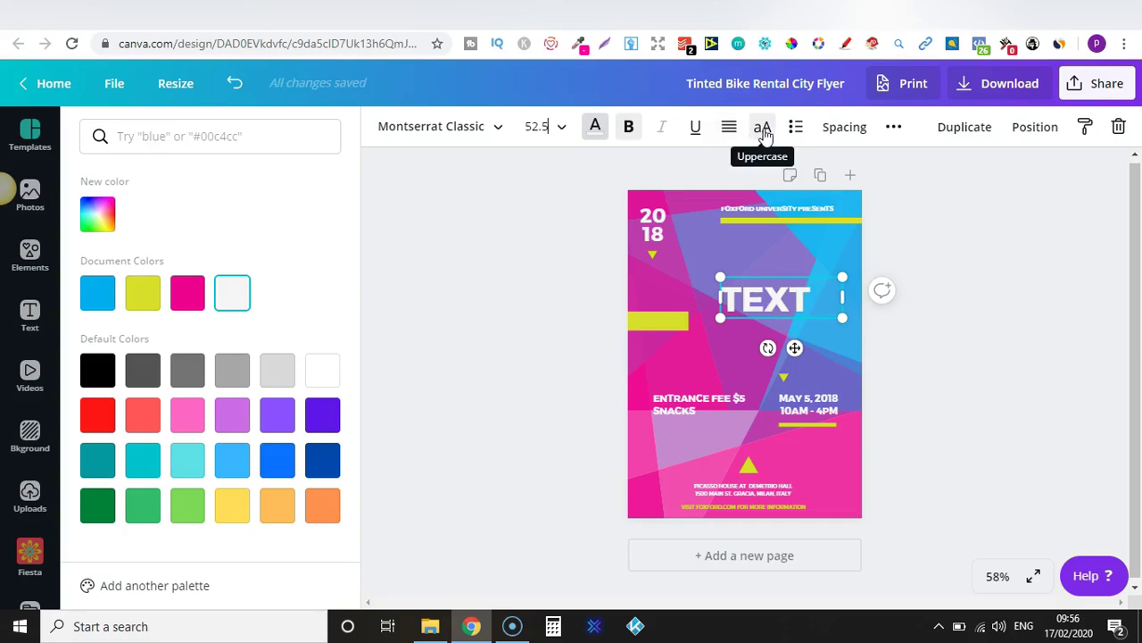
pyautogui.click(797, 129)
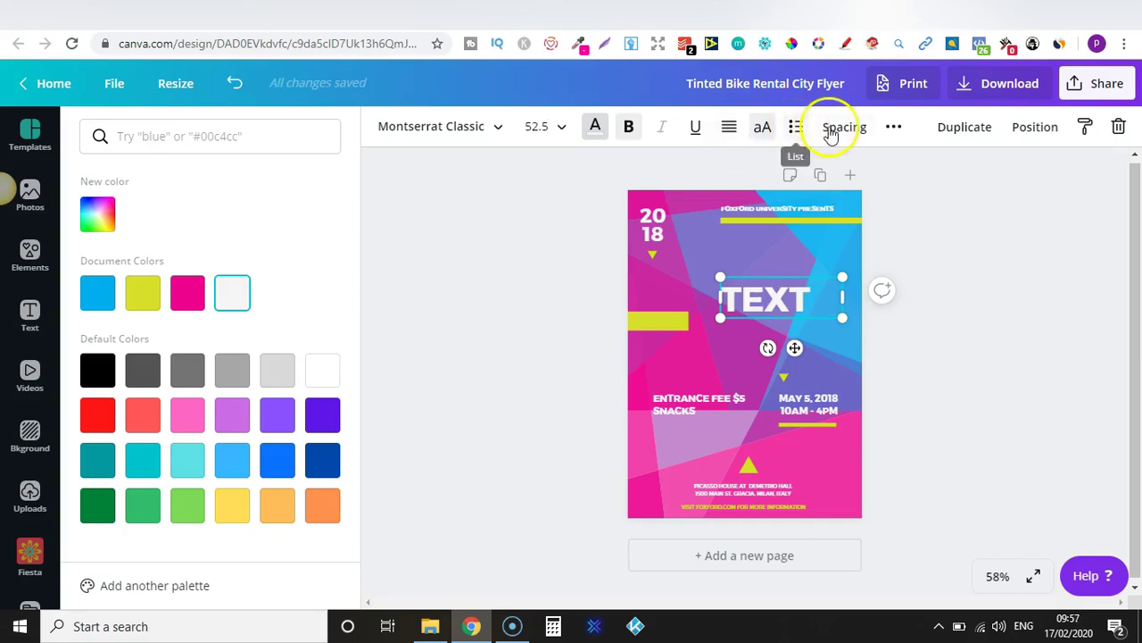
# - Add a second line reading TEXT to the heading and set its line height to 0.98
pyautogui.moveTo(829, 210); pyautogui.dragTo(811, 301)
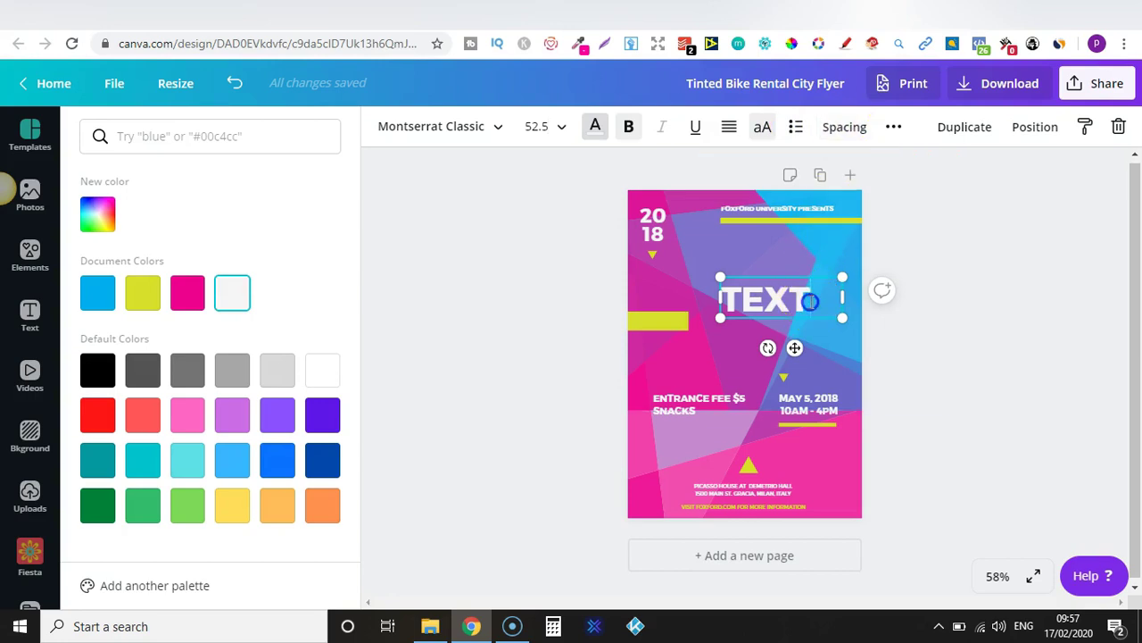
pyautogui.write('TEXT')
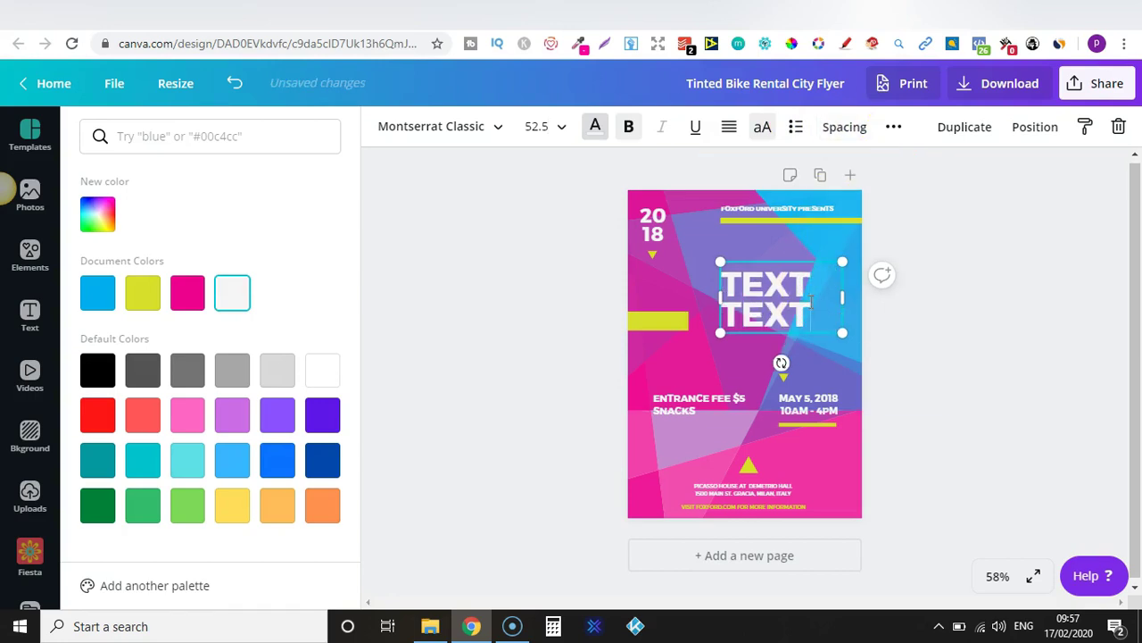
pyautogui.click(854, 134)
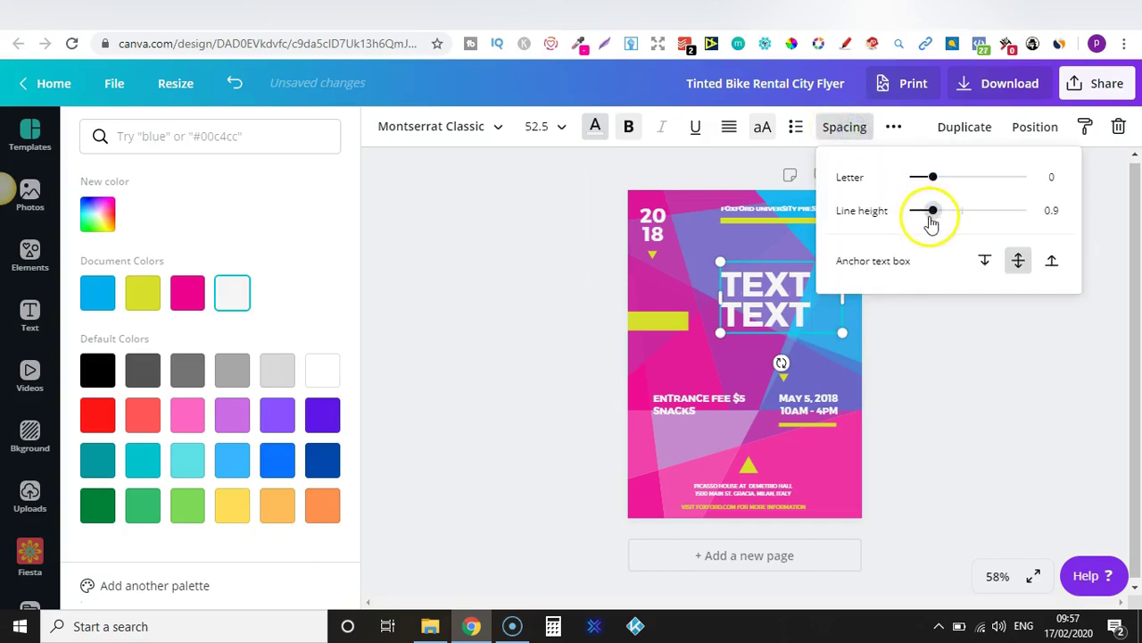
pyautogui.moveTo(936, 219)
pyautogui.mouseDown()
pyautogui.moveTo(997, 222)
pyautogui.moveTo(937, 224)
pyautogui.mouseUp()
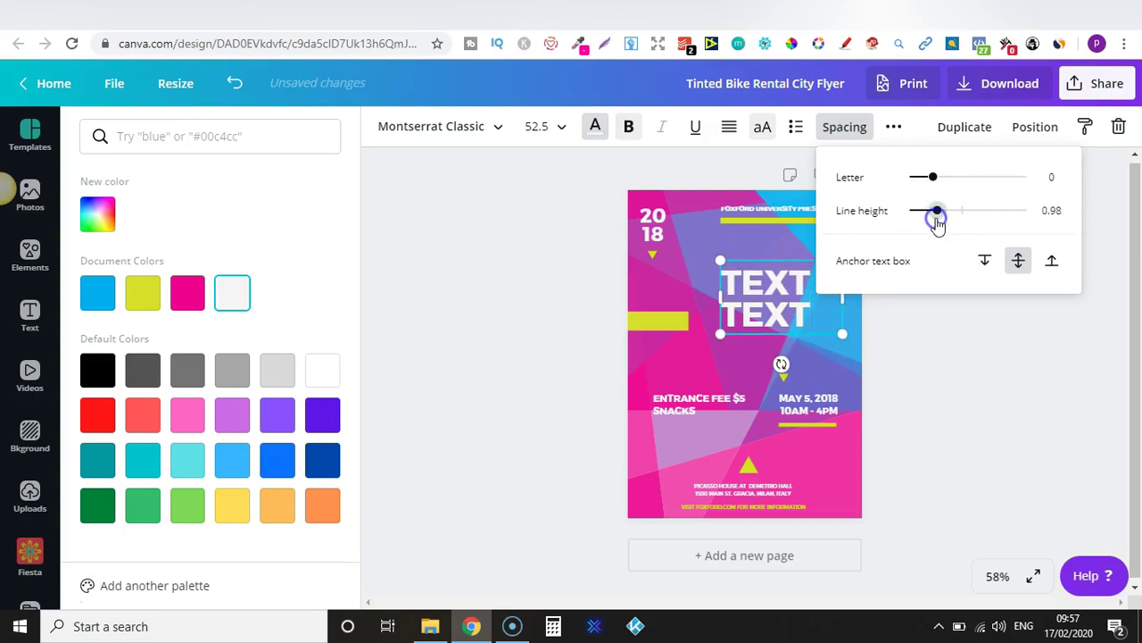
pyautogui.click(893, 129)
pyautogui.click(808, 167)
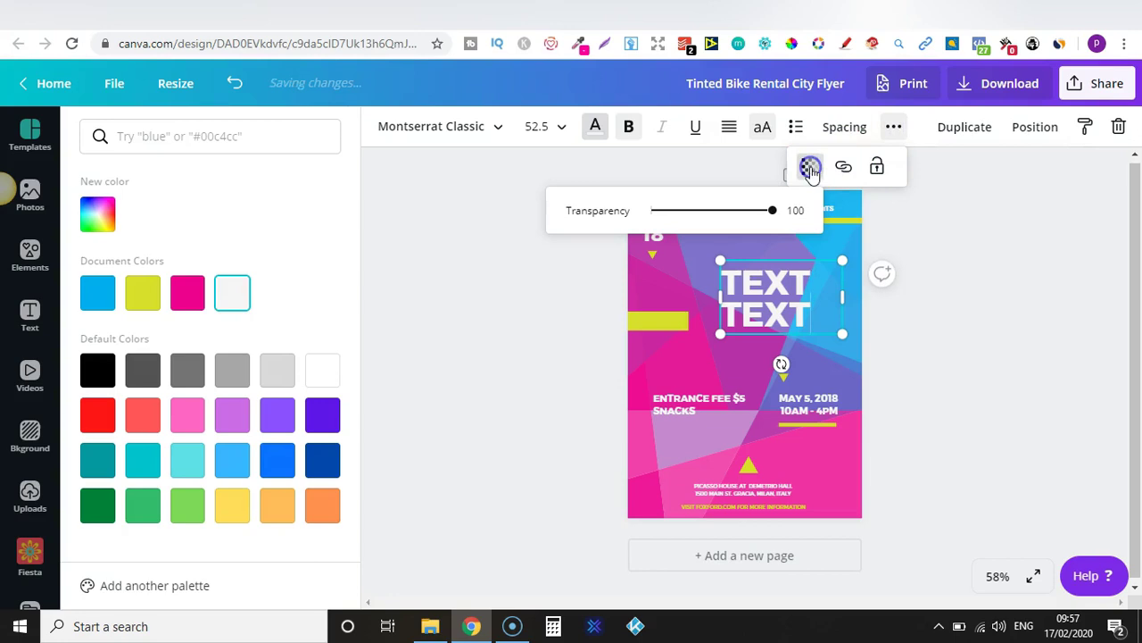
pyautogui.moveTo(772, 214)
pyautogui.mouseDown()
pyautogui.moveTo(681, 214)
pyautogui.moveTo(793, 216)
pyautogui.mouseUp()
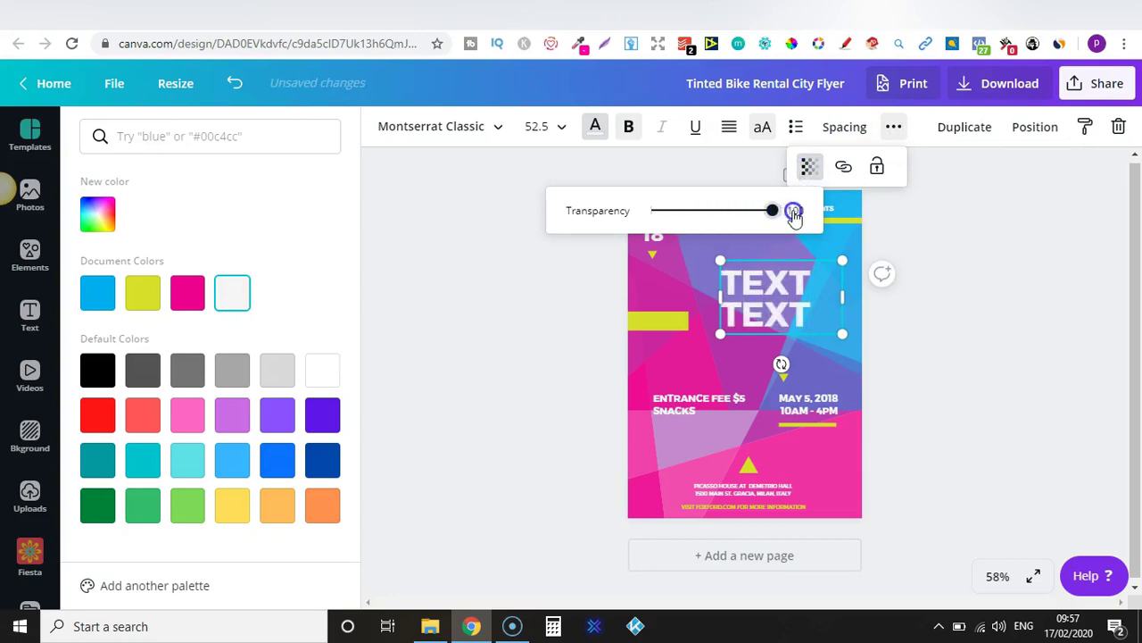
pyautogui.click(845, 167)
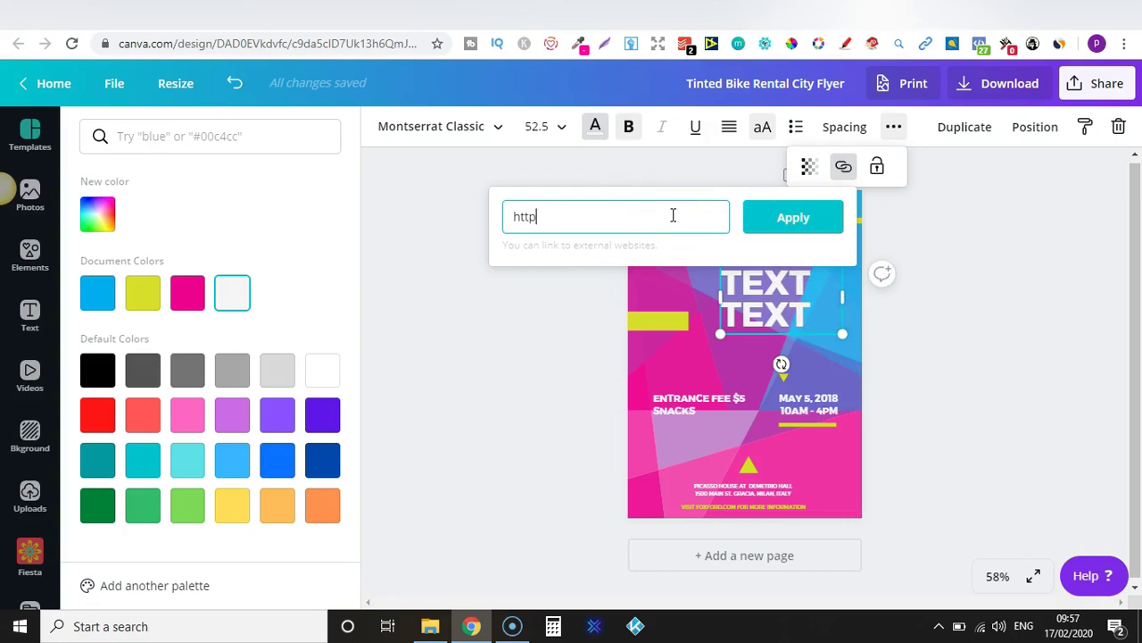
pyautogui.write('://www.hoohle.com')
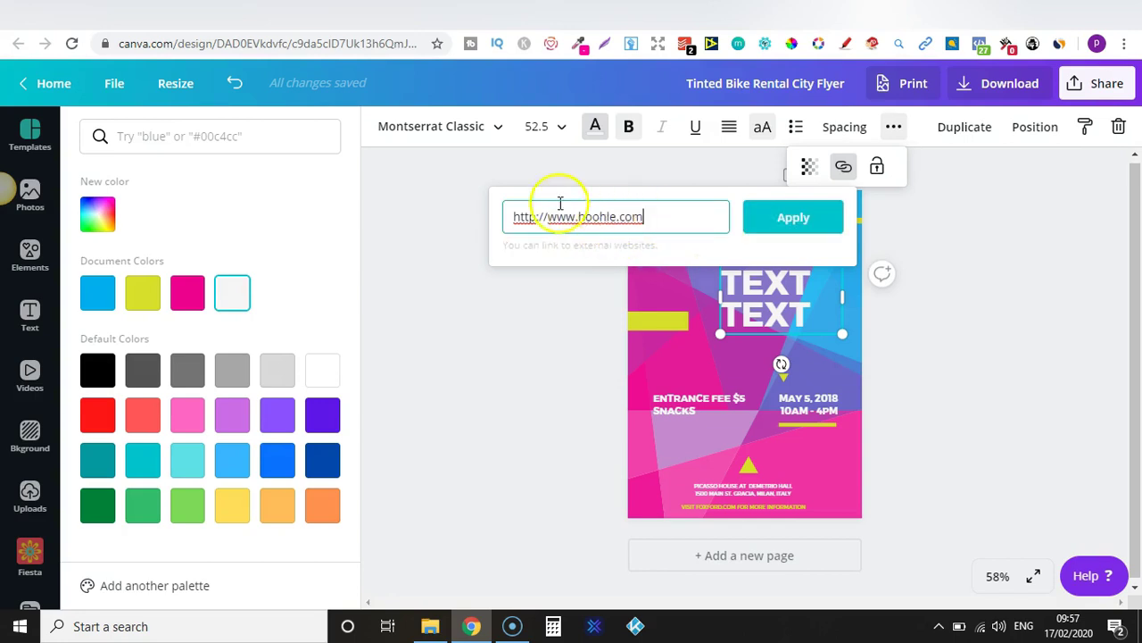
pyautogui.click(776, 216)
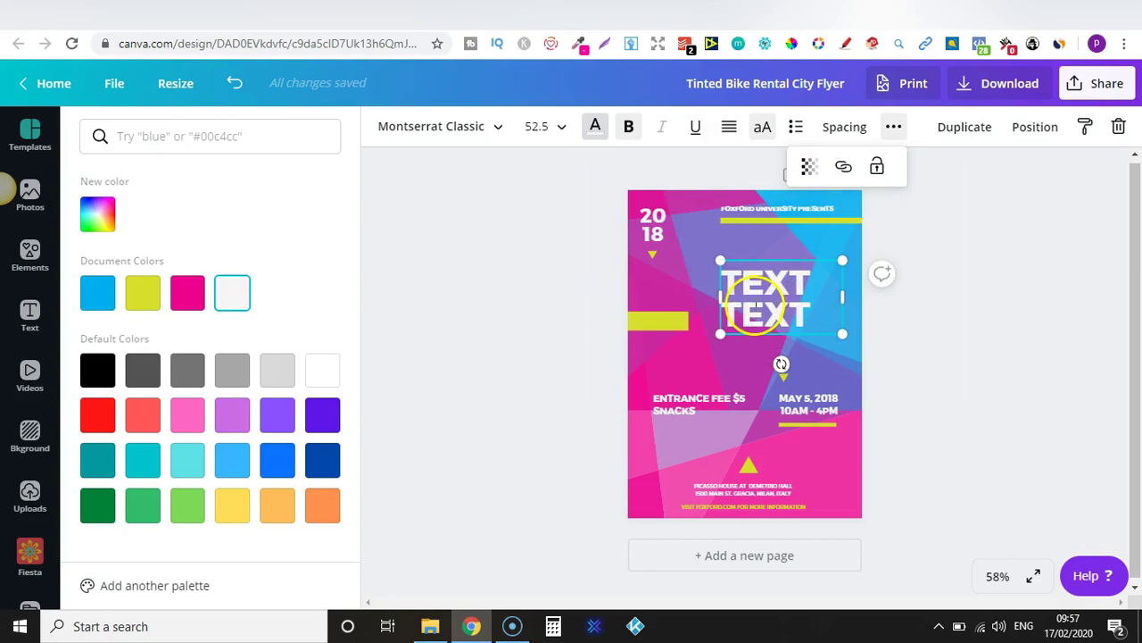
pyautogui.click(919, 266)
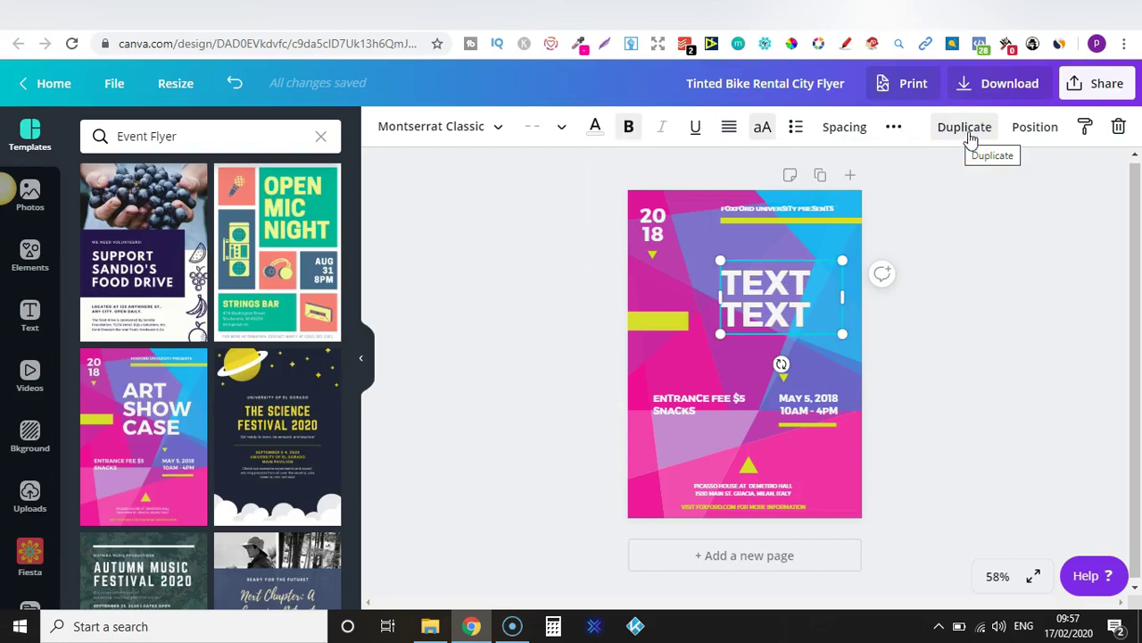
# - Duplicate the two-line TEXT heading, placing the copy below the original, and delete the copy
pyautogui.click(970, 134)
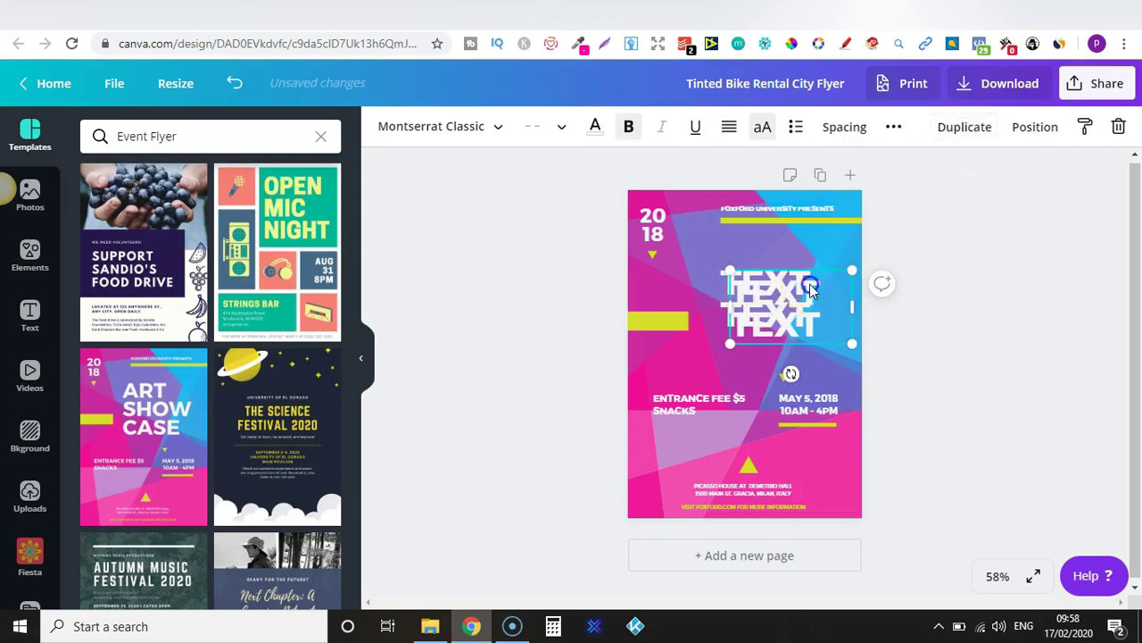
pyautogui.moveTo(789, 345)
pyautogui.mouseDown()
pyautogui.moveTo(788, 357)
pyautogui.moveTo(803, 343)
pyautogui.mouseUp()
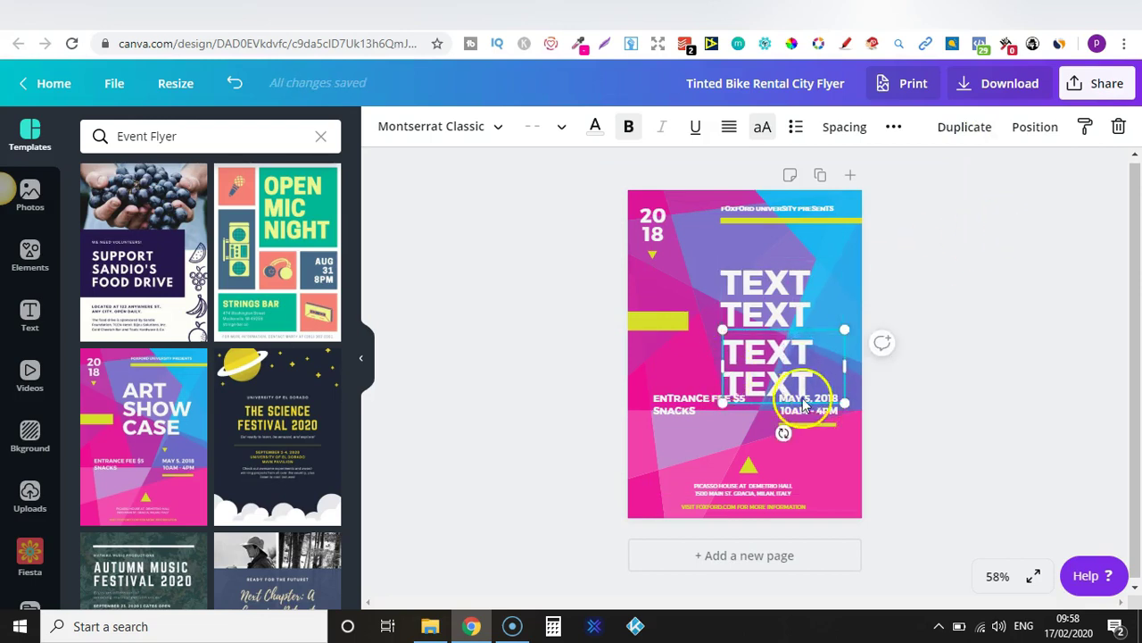
pyautogui.click(1117, 130)
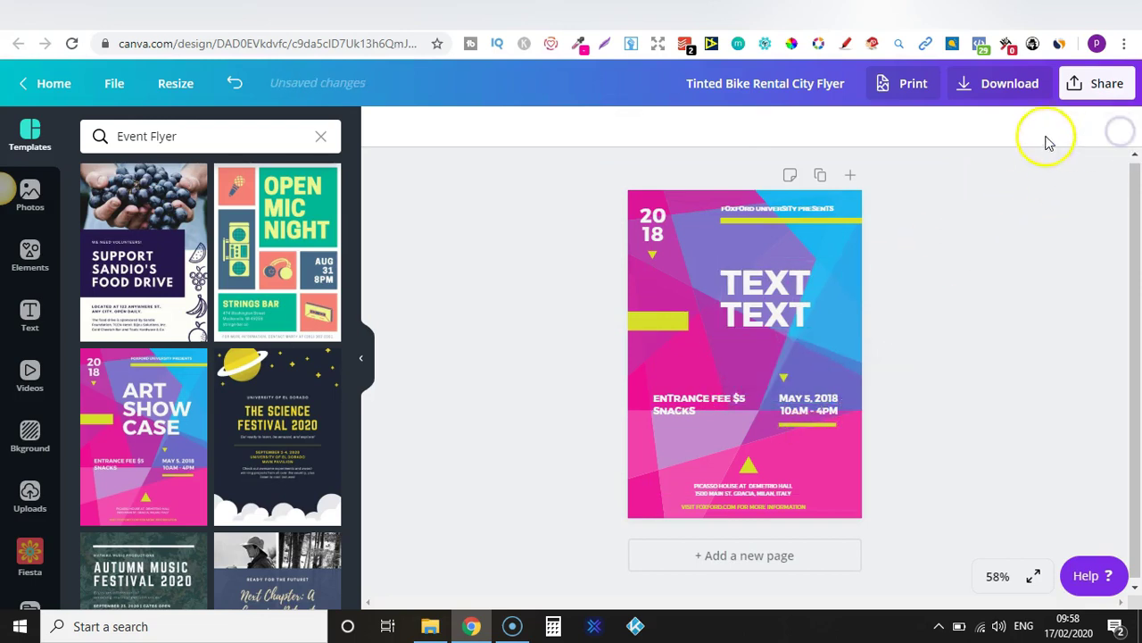
# - Move the wide yellow bar right and slightly up so that it overlaps the two-line TEXT heading
pyautogui.click(797, 297)
pyautogui.click(1033, 129)
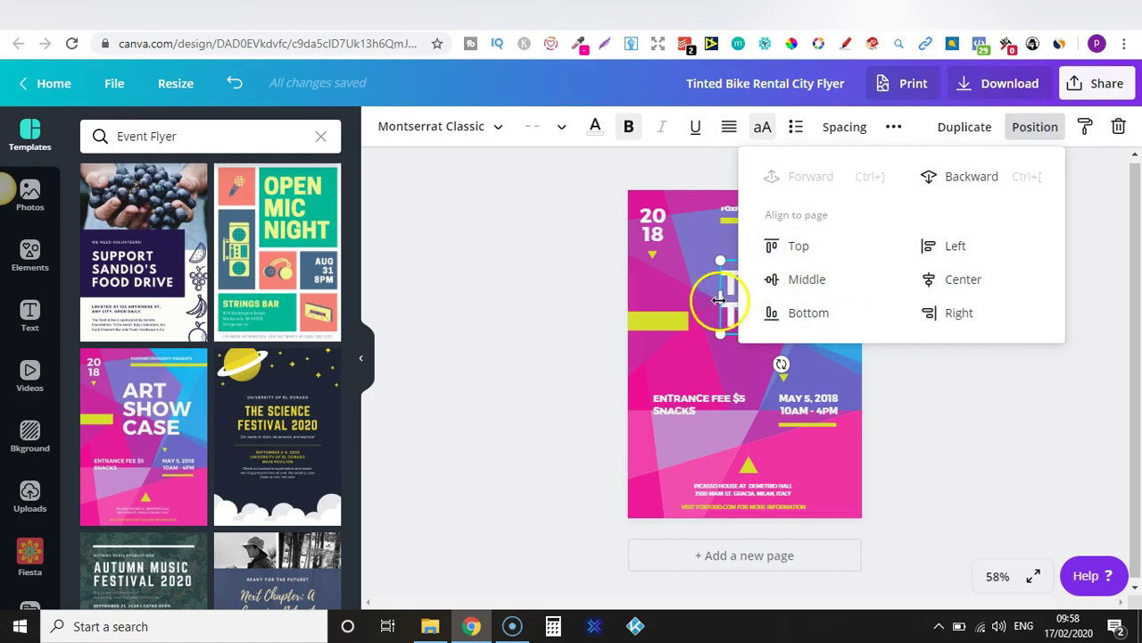
pyautogui.moveTo(669, 321); pyautogui.dragTo(773, 297)
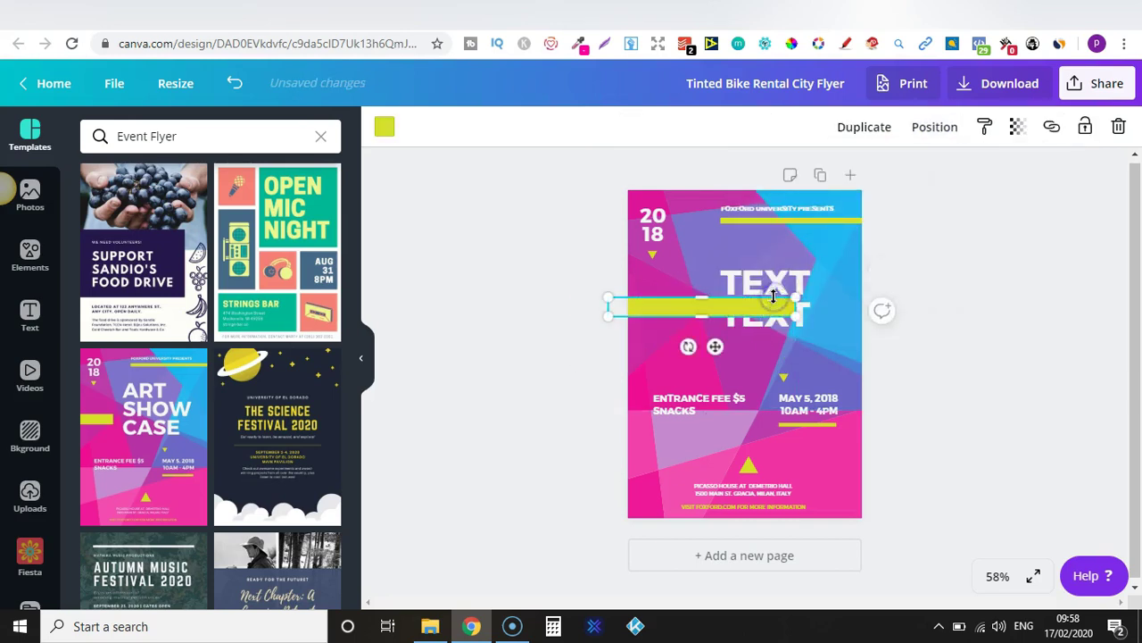
pyautogui.click(962, 356)
# - Bring the TEXT heading forward so that it sits in front of the yellow bar
pyautogui.click(785, 279)
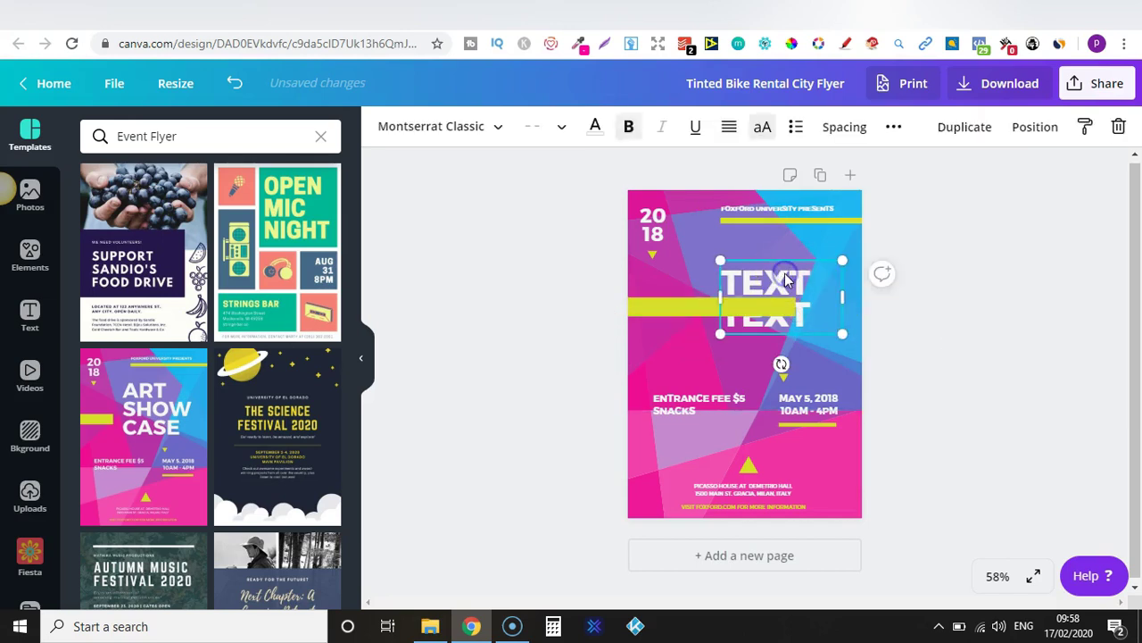
pyautogui.click(1031, 131)
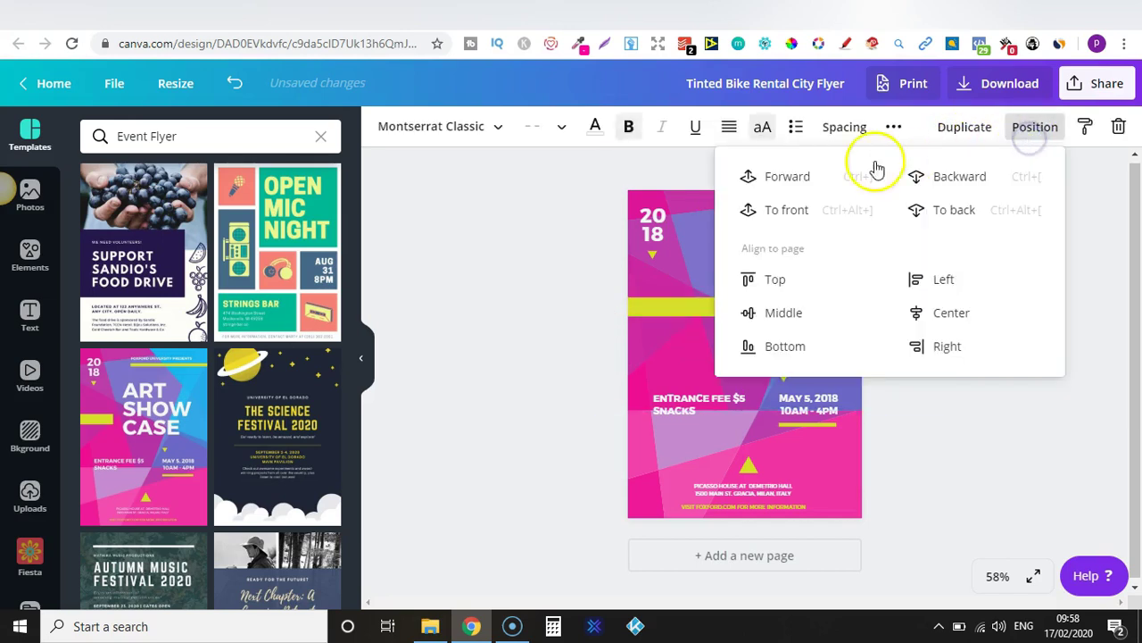
pyautogui.click(820, 176)
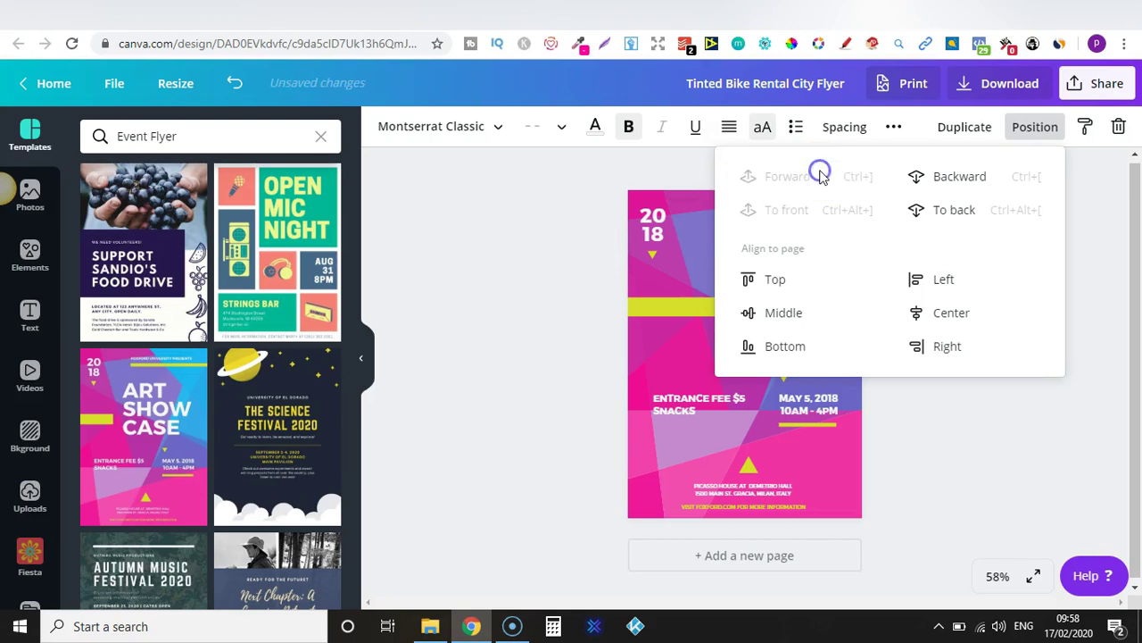
pyautogui.click(566, 230)
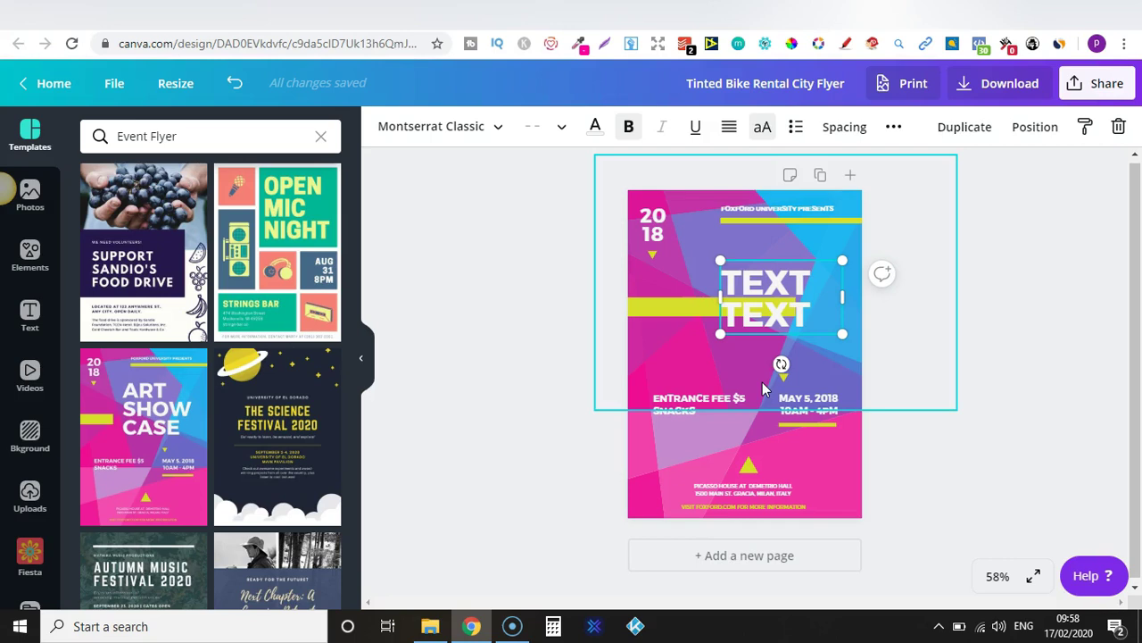
pyautogui.click(1020, 294)
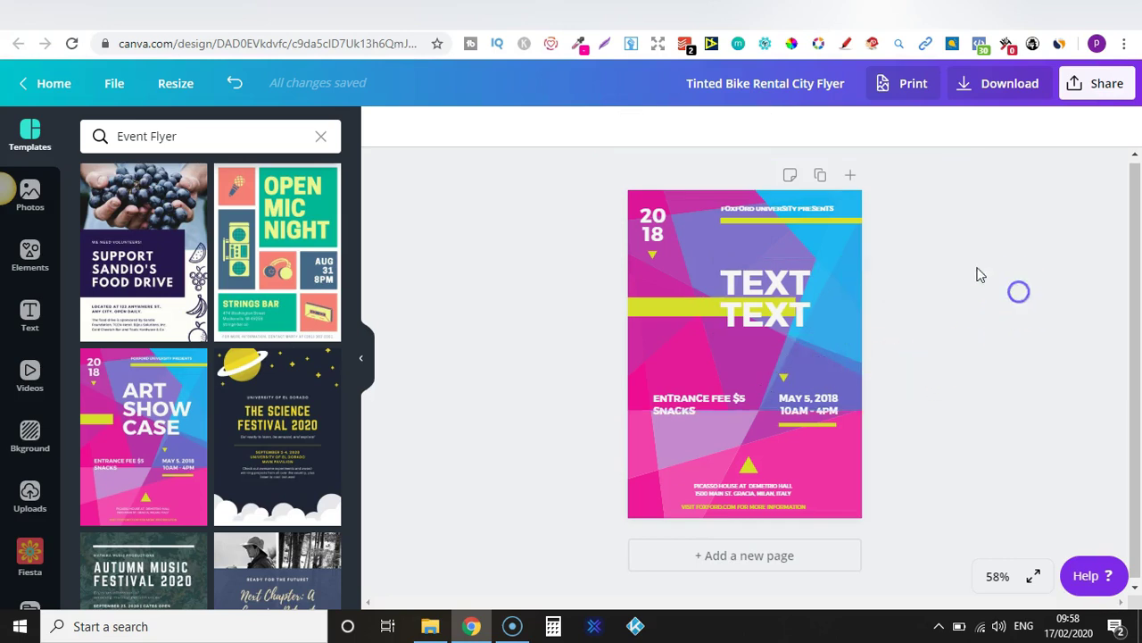
# - Duplicate the flyer page and move the yellow bar on page 2 down to just above the ENTRANCE FEE text
pyautogui.click(821, 176)
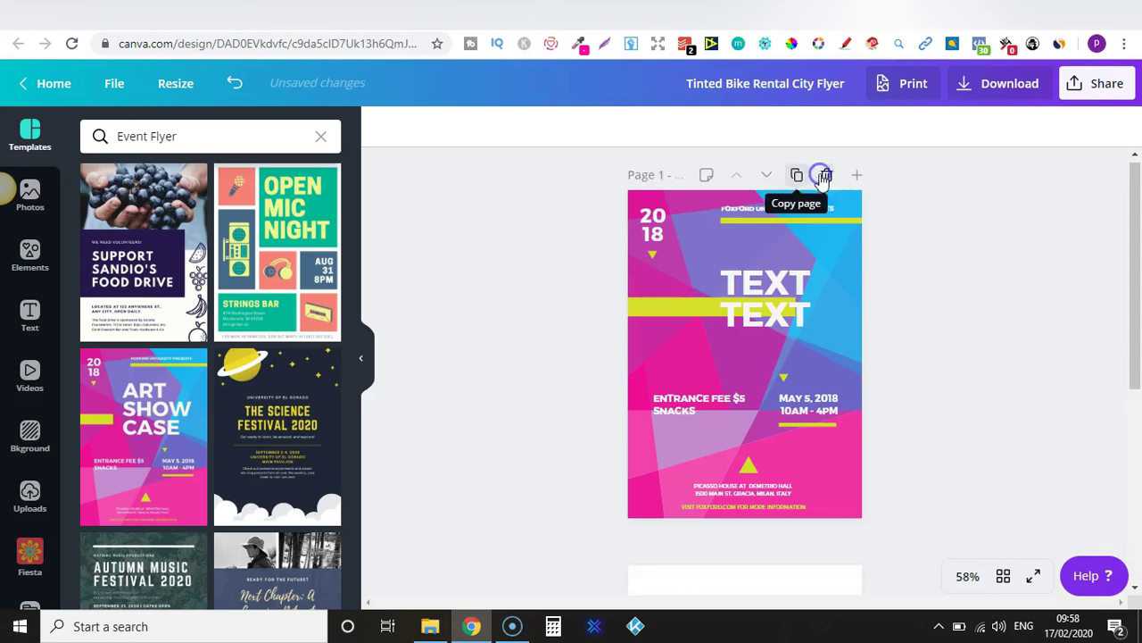
pyautogui.moveTo(1140, 386)
pyautogui.mouseDown()
pyautogui.moveTo(1137, 189)
pyautogui.moveTo(1138, 391)
pyautogui.mouseUp()
pyautogui.moveTo(711, 313); pyautogui.dragTo(694, 312)
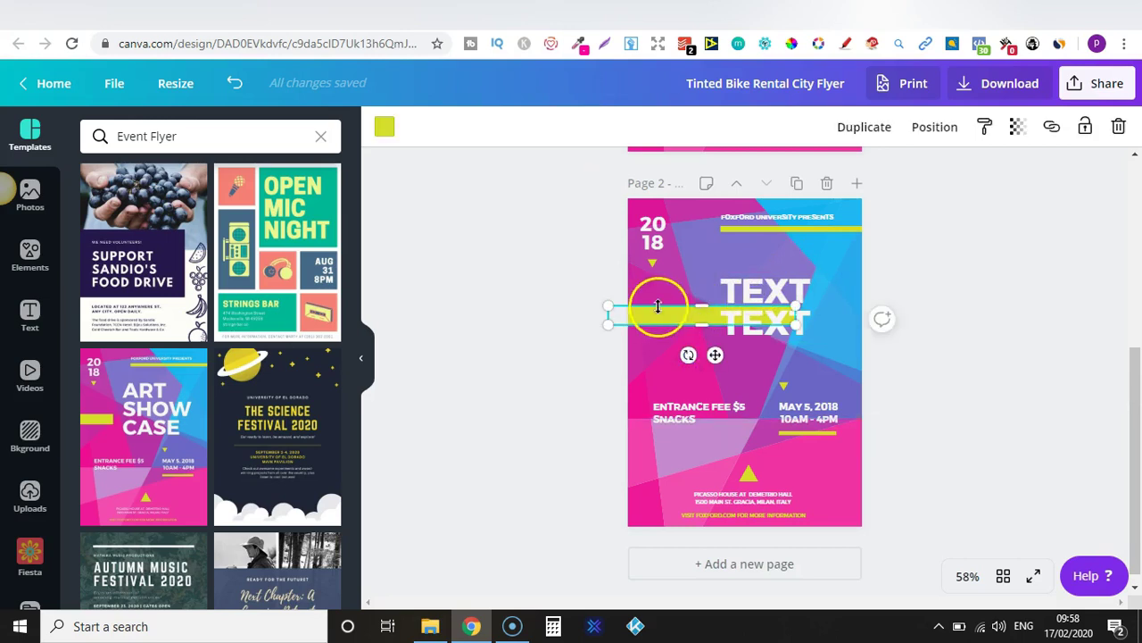
pyautogui.click(538, 286)
pyautogui.moveTo(651, 313); pyautogui.dragTo(647, 369)
# - On page 2, move the TEXT heading up and to the right, and the 2018 text down and to the right
pyautogui.click(747, 315)
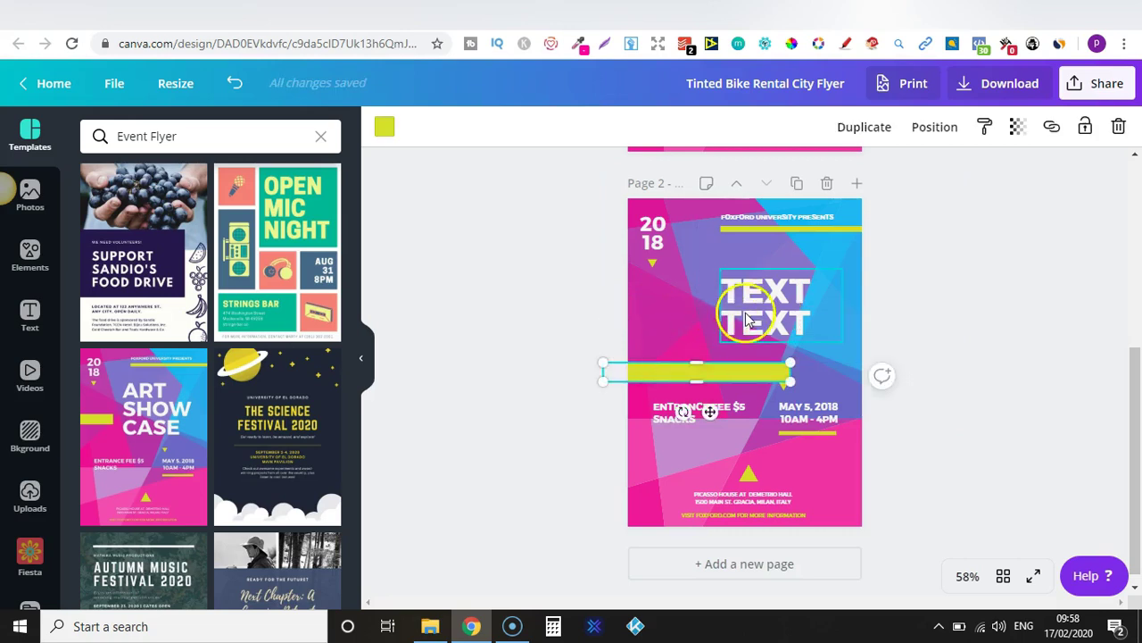
pyautogui.moveTo(766, 293); pyautogui.dragTo(799, 262)
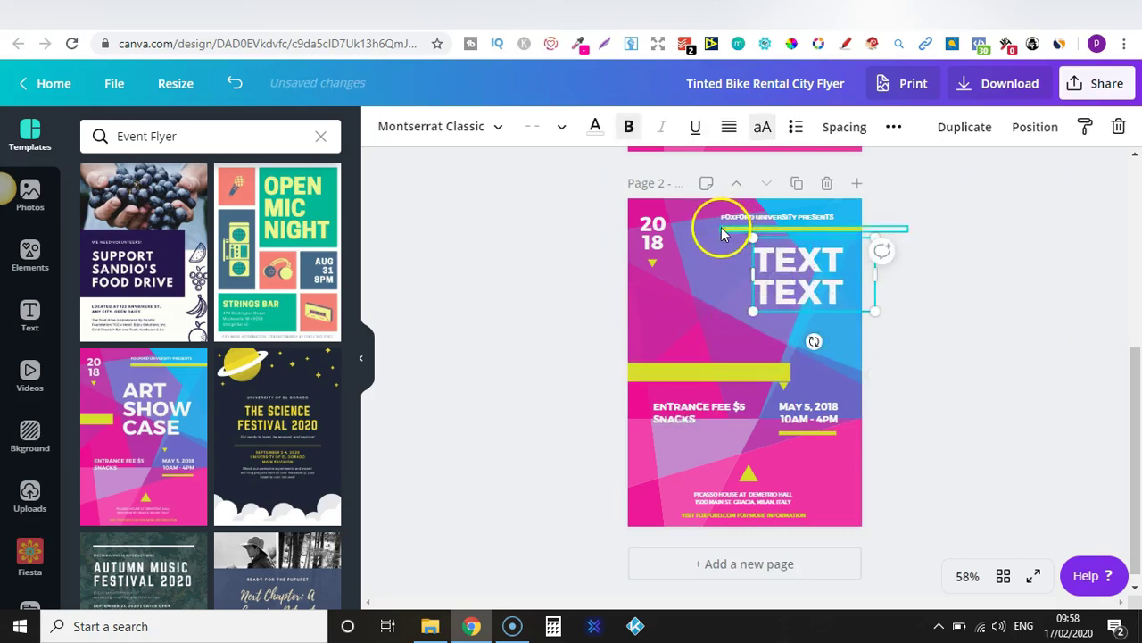
pyautogui.moveTo(645, 231); pyautogui.dragTo(688, 259)
# - Delete page 2, the rearranged copy of the flyer
pyautogui.moveTo(1138, 432); pyautogui.dragTo(1135, 344)
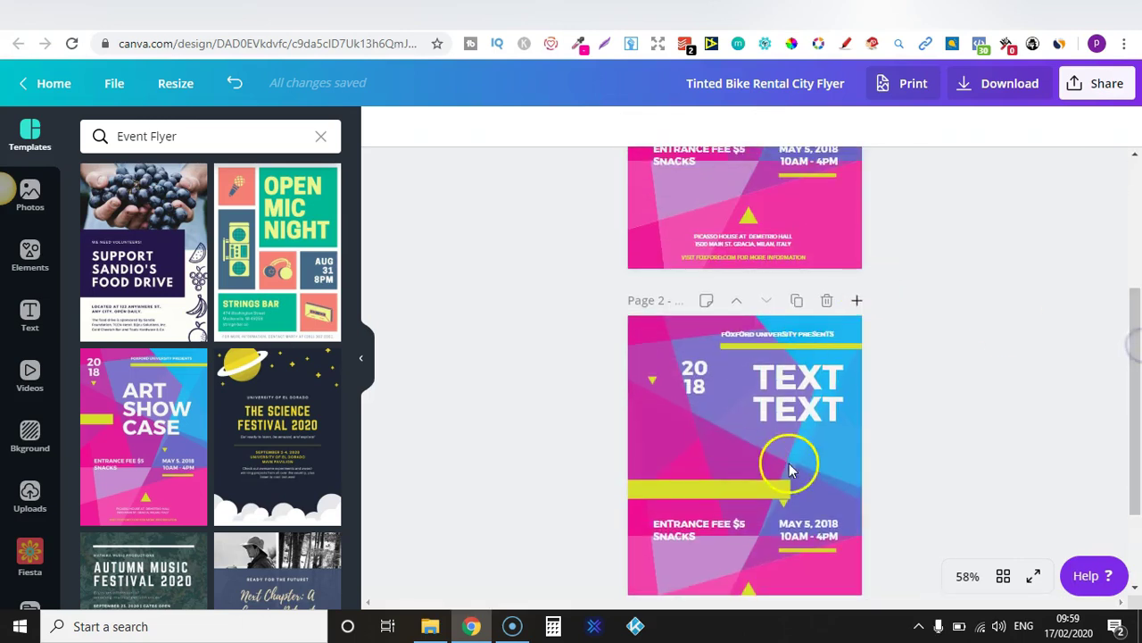
pyautogui.click(827, 302)
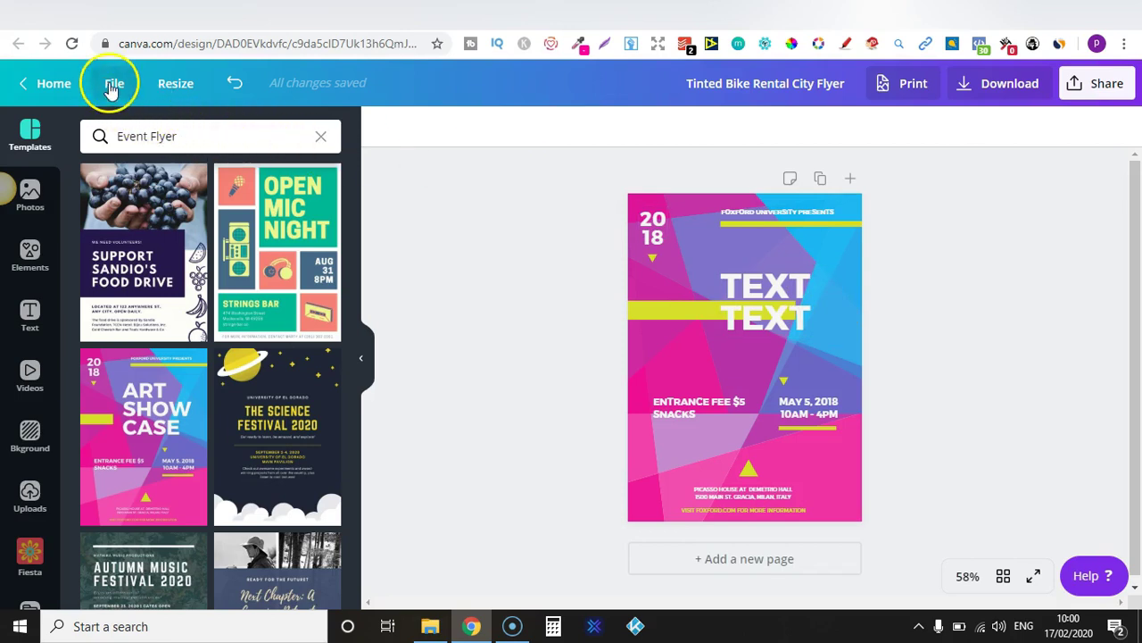
# - Look through the resize options for the flyer, including the full list of recent sizes and the preset design types
pyautogui.click(164, 85)
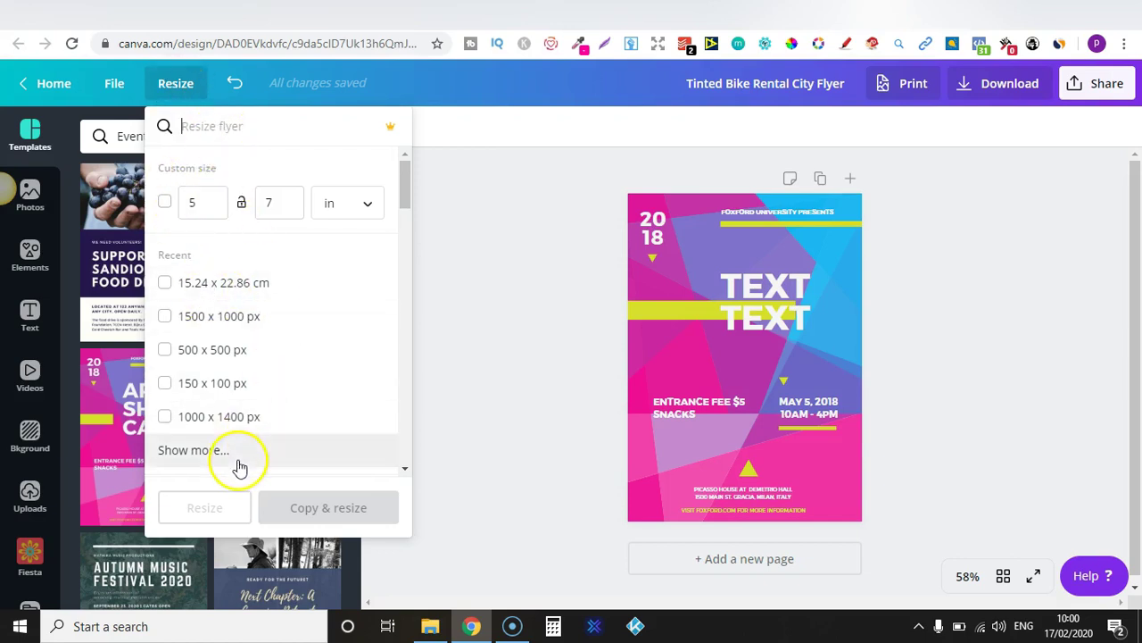
pyautogui.click(193, 453)
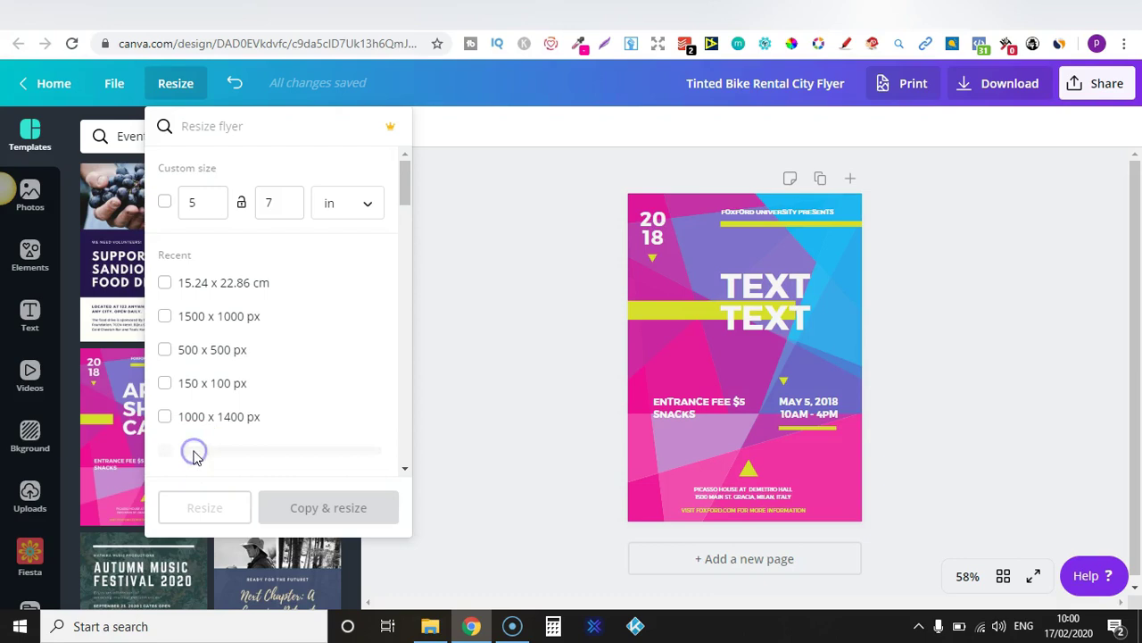
pyautogui.moveTo(405, 204); pyautogui.dragTo(408, 239)
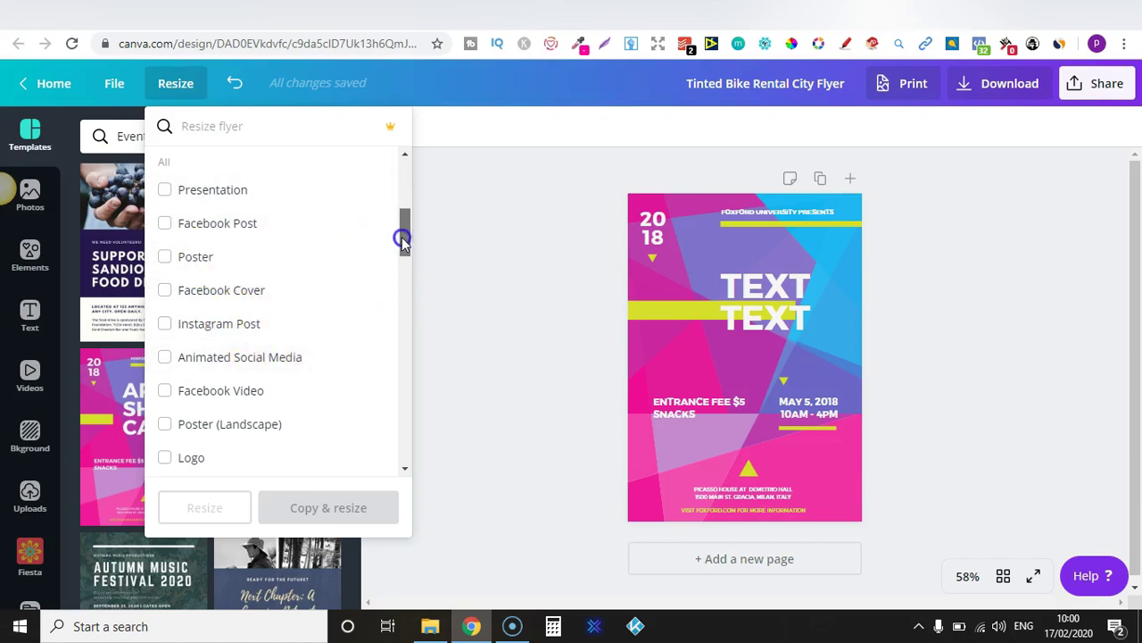
pyautogui.moveTo(402, 239); pyautogui.dragTo(401, 183)
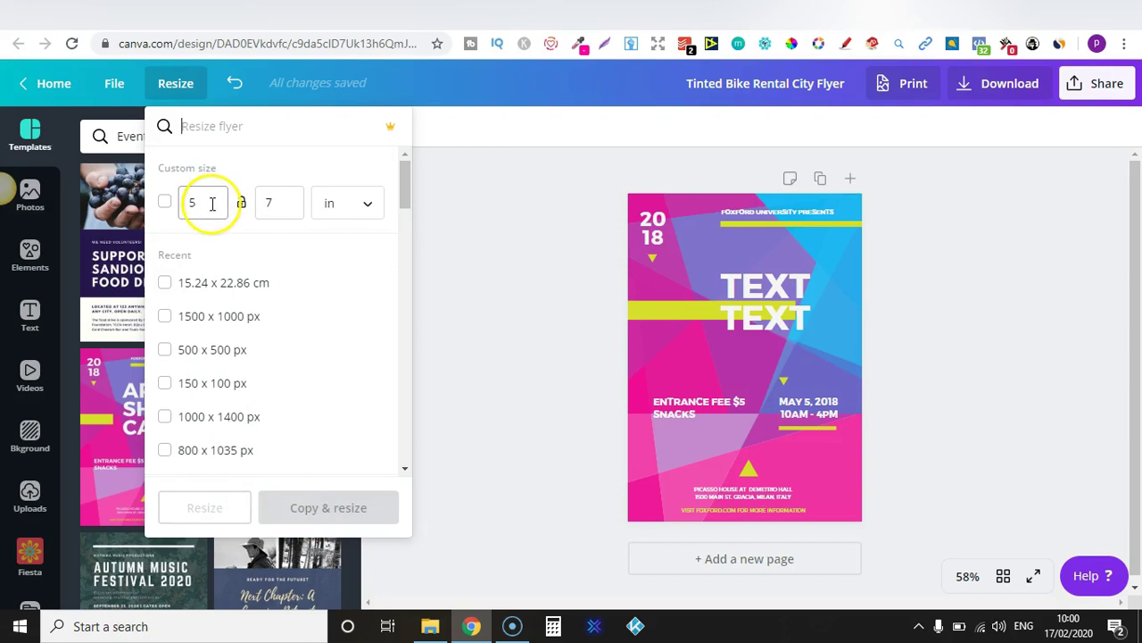
# - Resize the flyer to a custom size of 10 x 7 in and undo the resize
pyautogui.write('10')
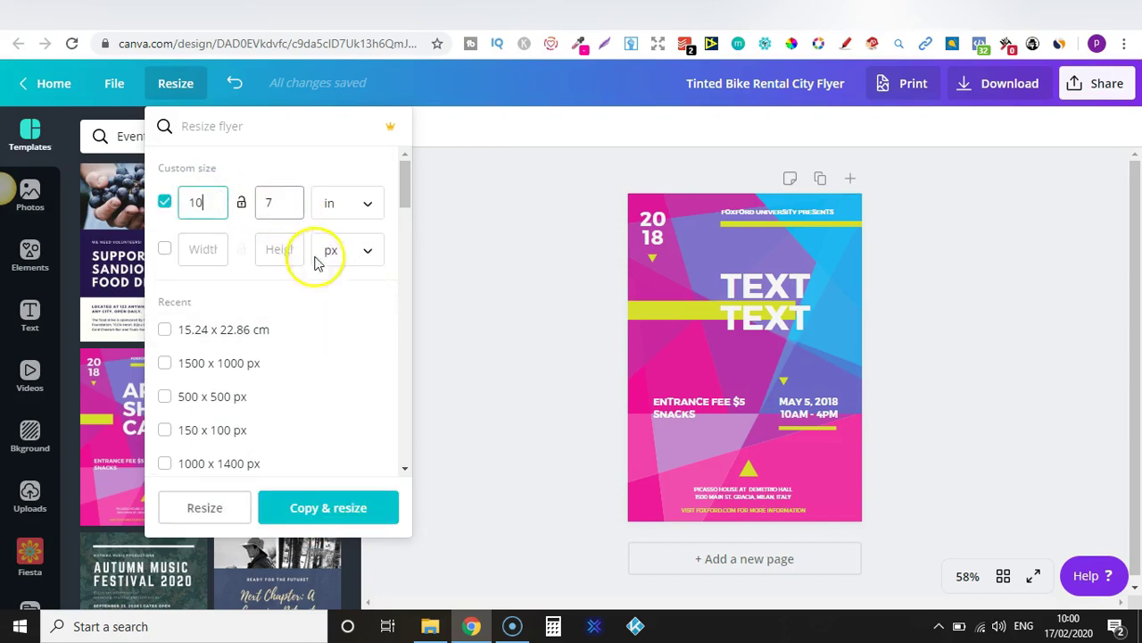
pyautogui.click(230, 518)
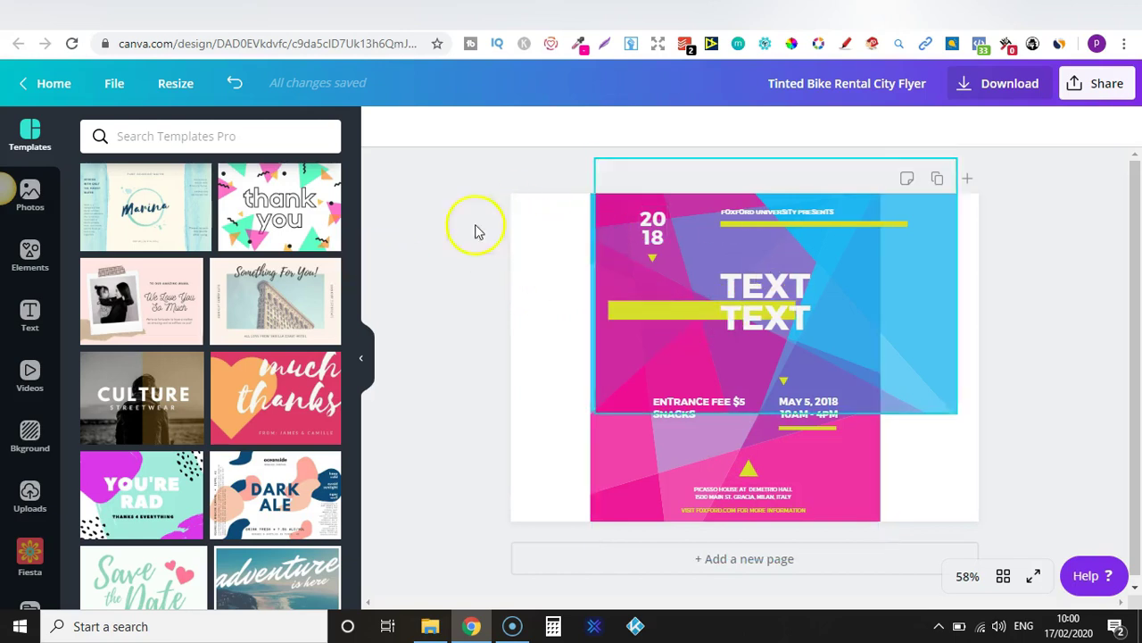
pyautogui.click(235, 87)
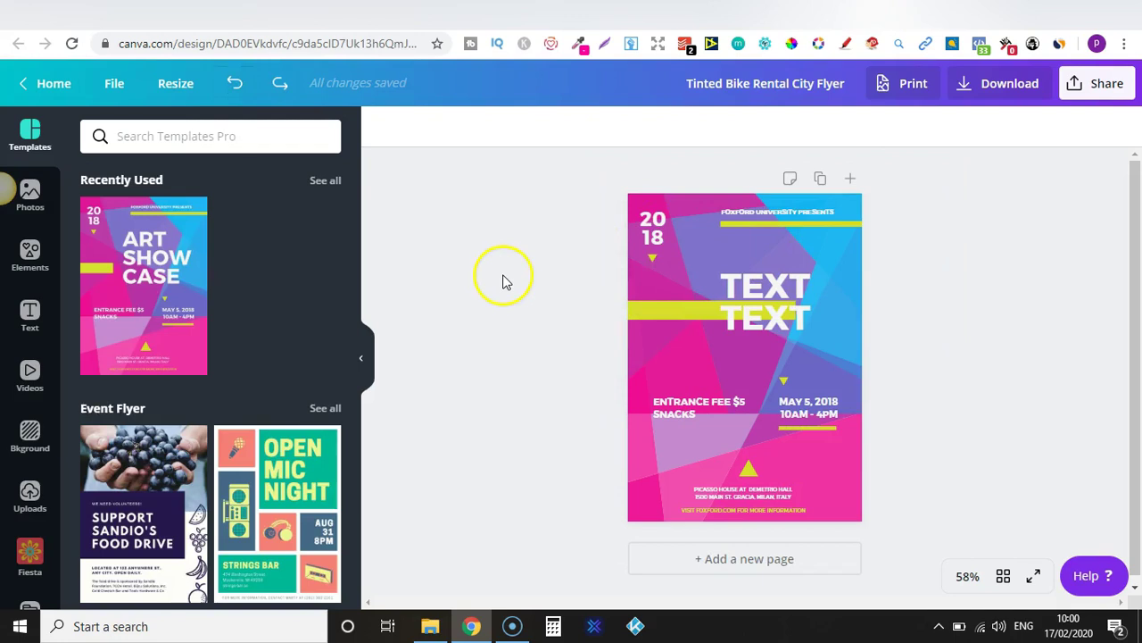
# - Turn on the margins and the print bleed for the flyer
pyautogui.click(114, 90)
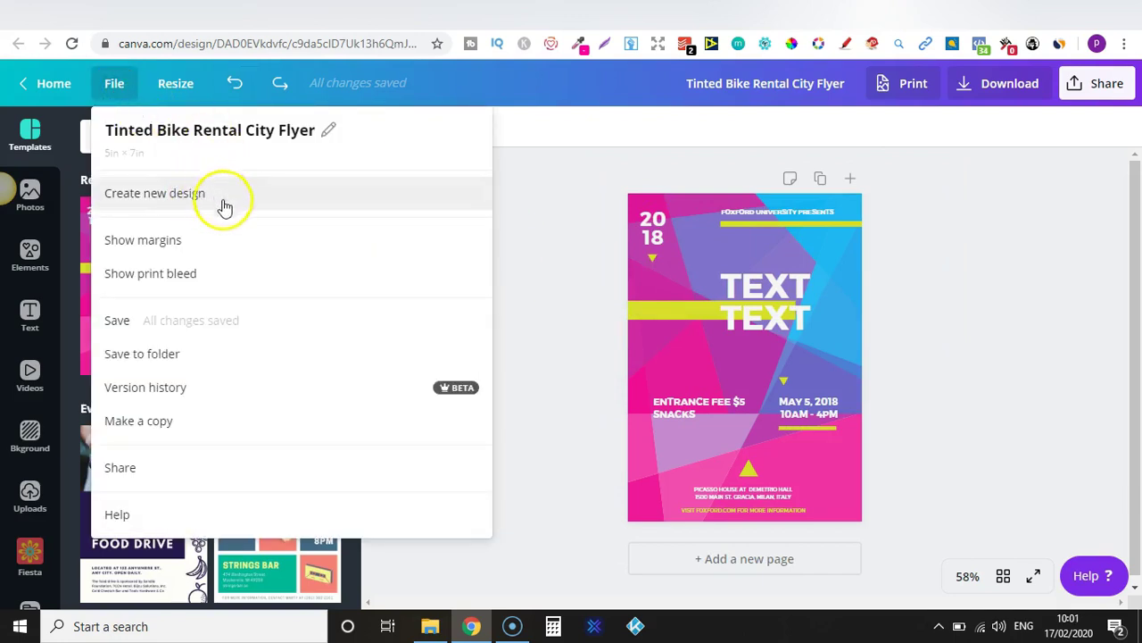
pyautogui.click(200, 248)
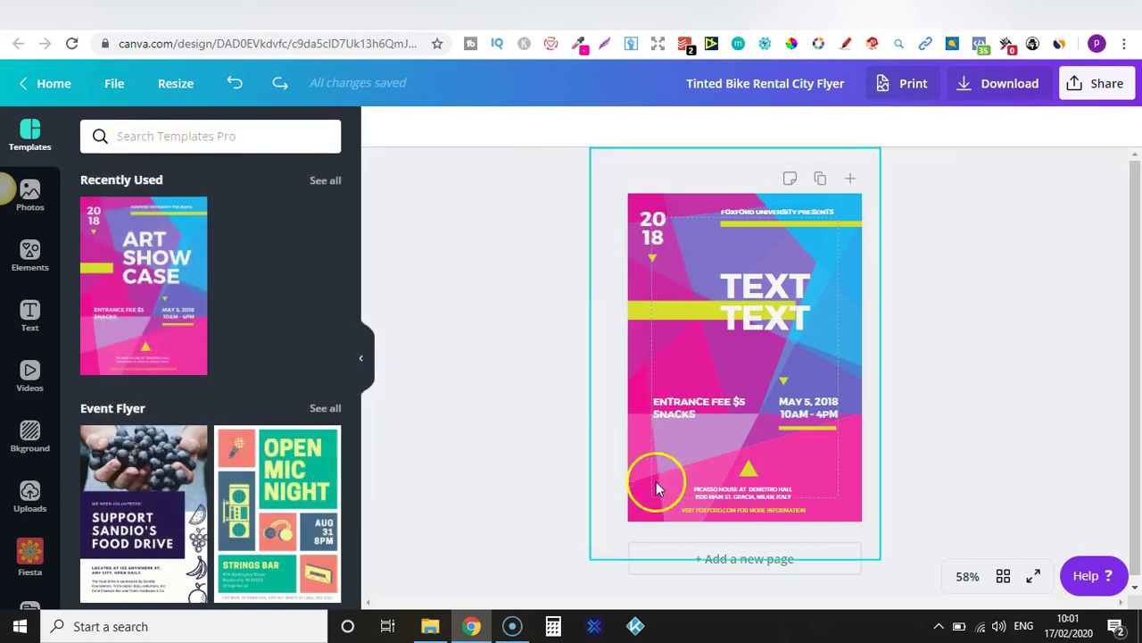
pyautogui.click(114, 84)
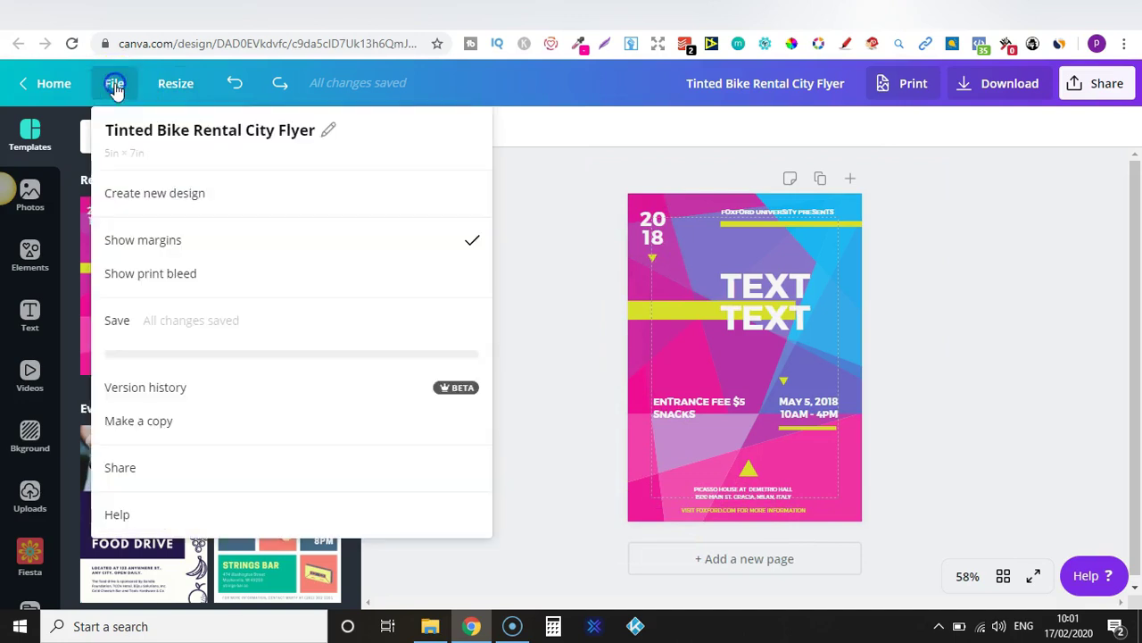
pyautogui.click(145, 273)
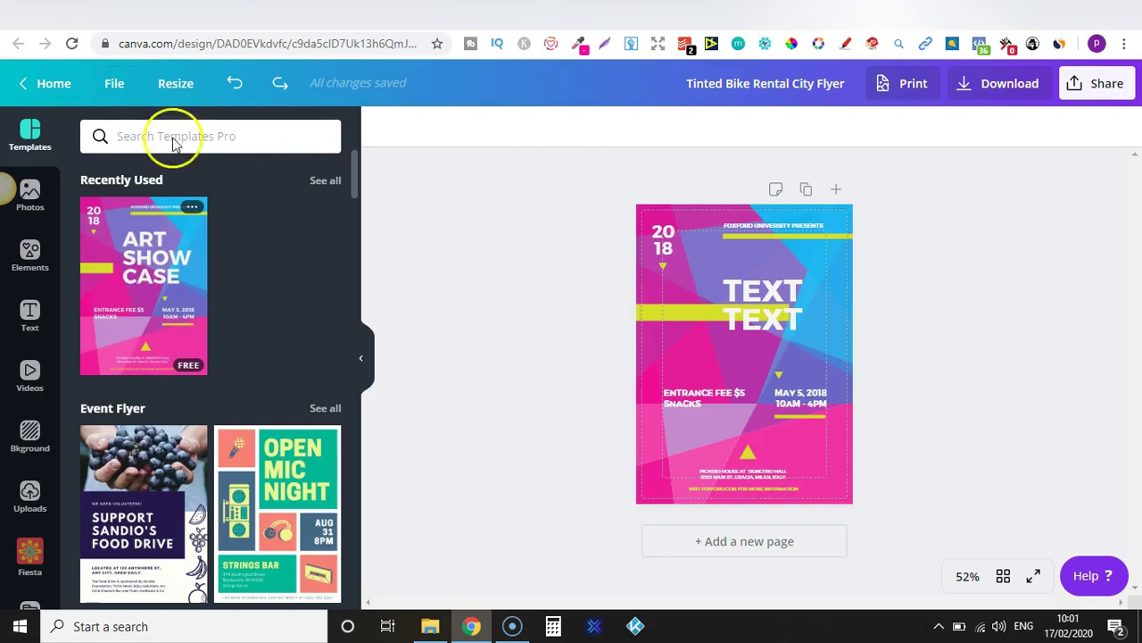
pyautogui.click(116, 84)
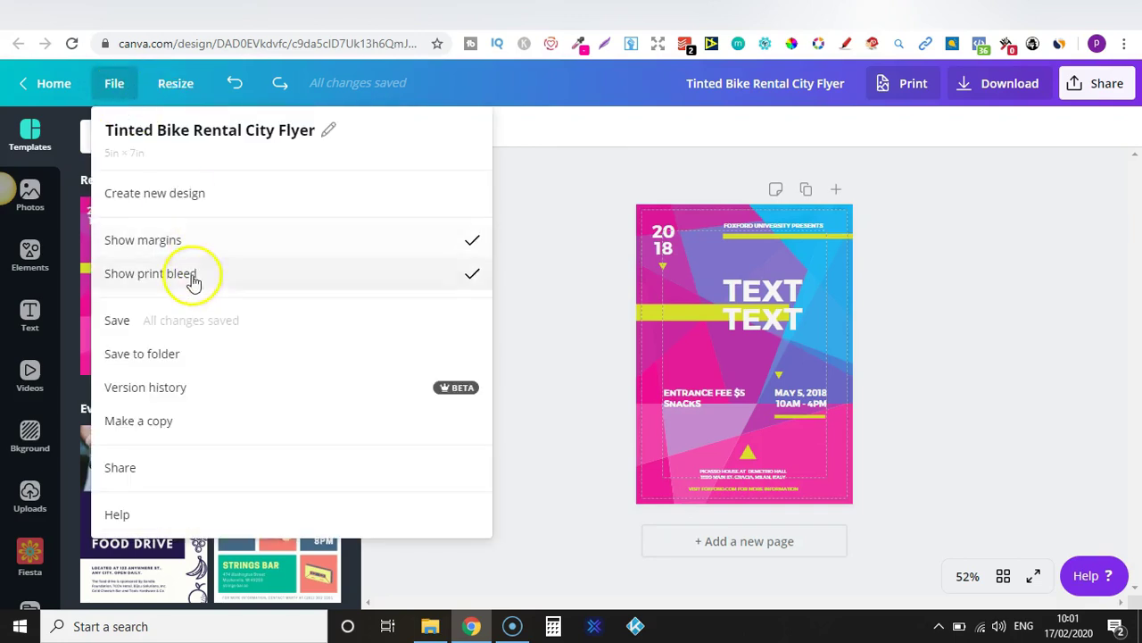
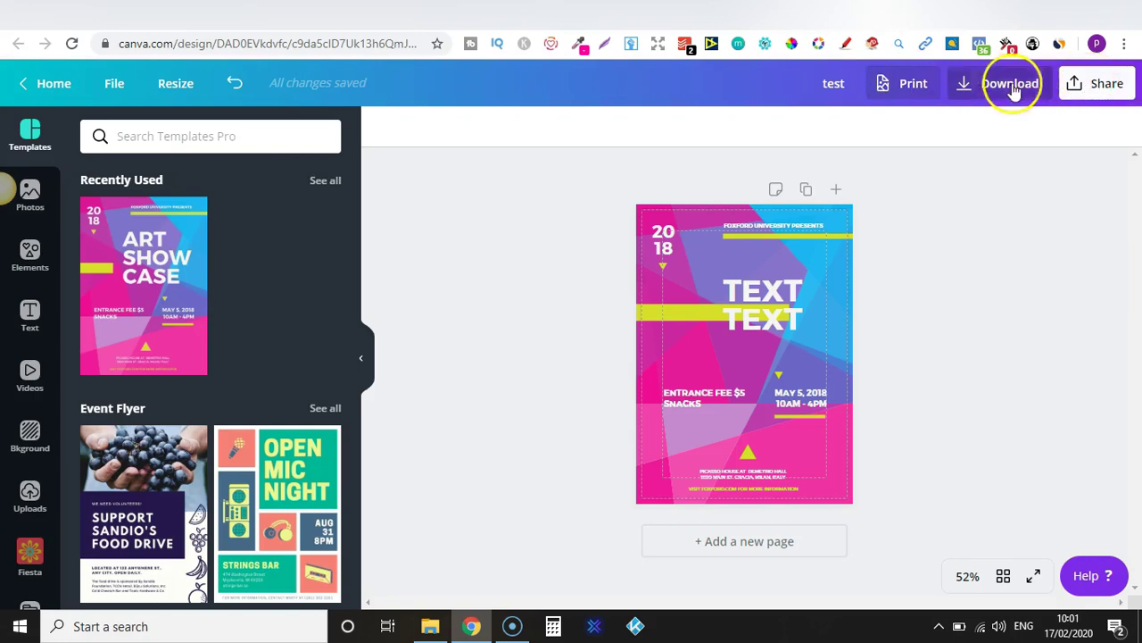
# - Review the download file types, choosing PNG with a transparent background, and close the download options without downloading
pyautogui.click(1004, 85)
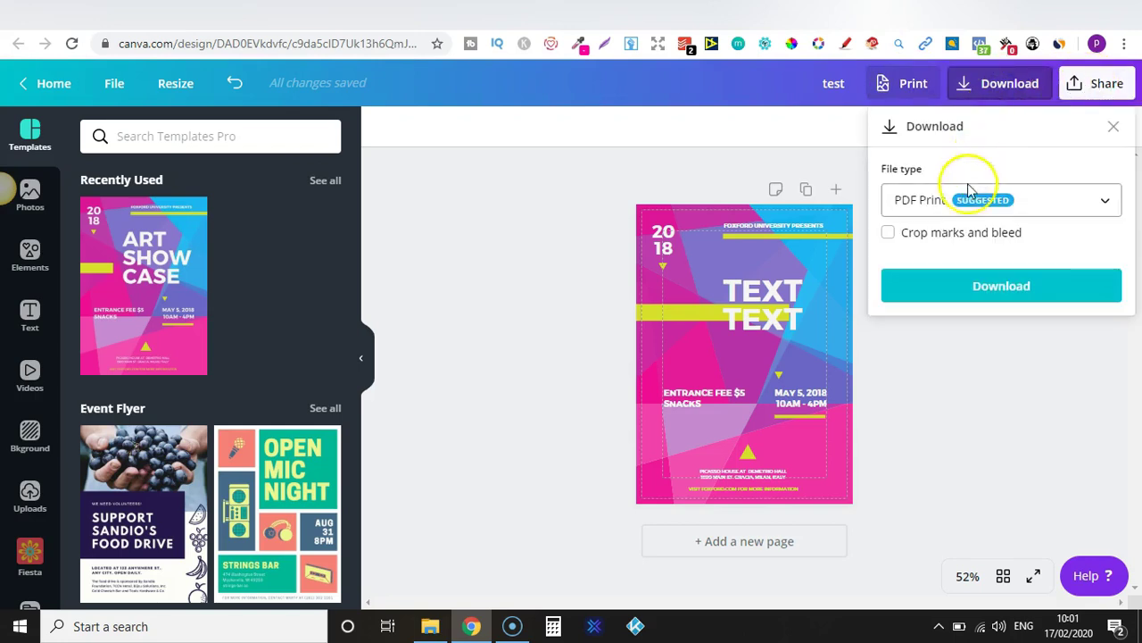
pyautogui.click(954, 200)
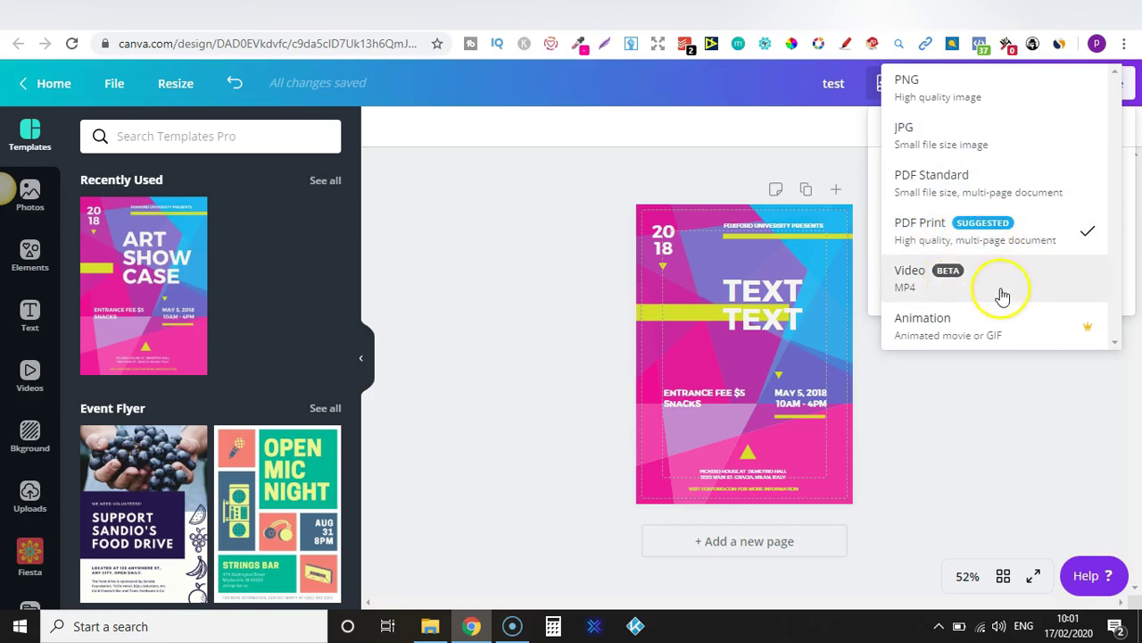
pyautogui.click(939, 103)
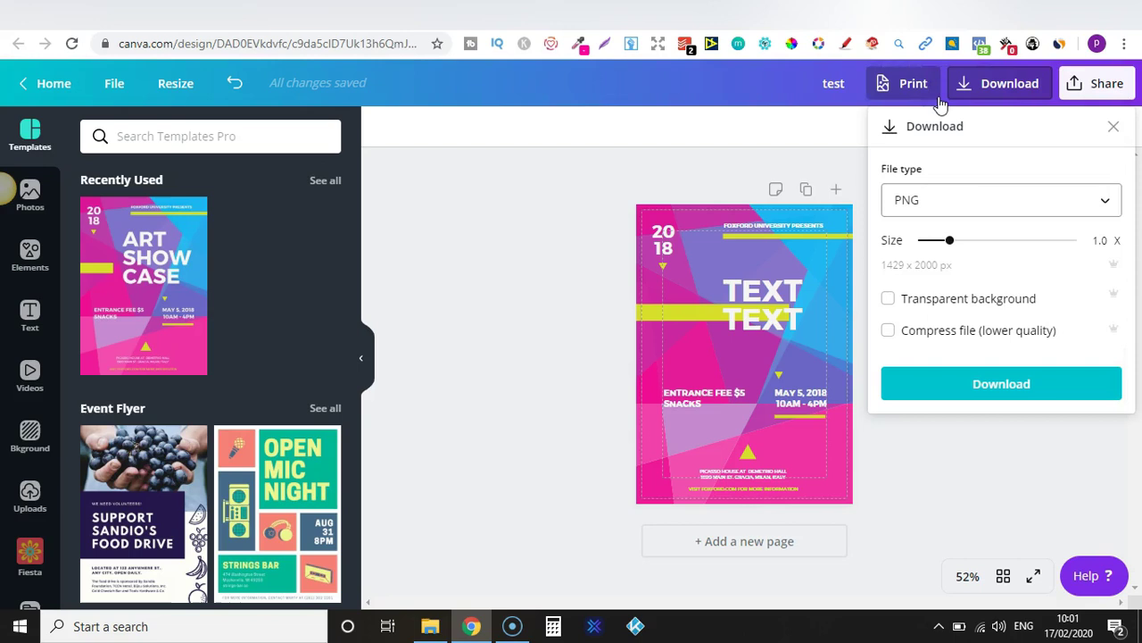
pyautogui.click(889, 299)
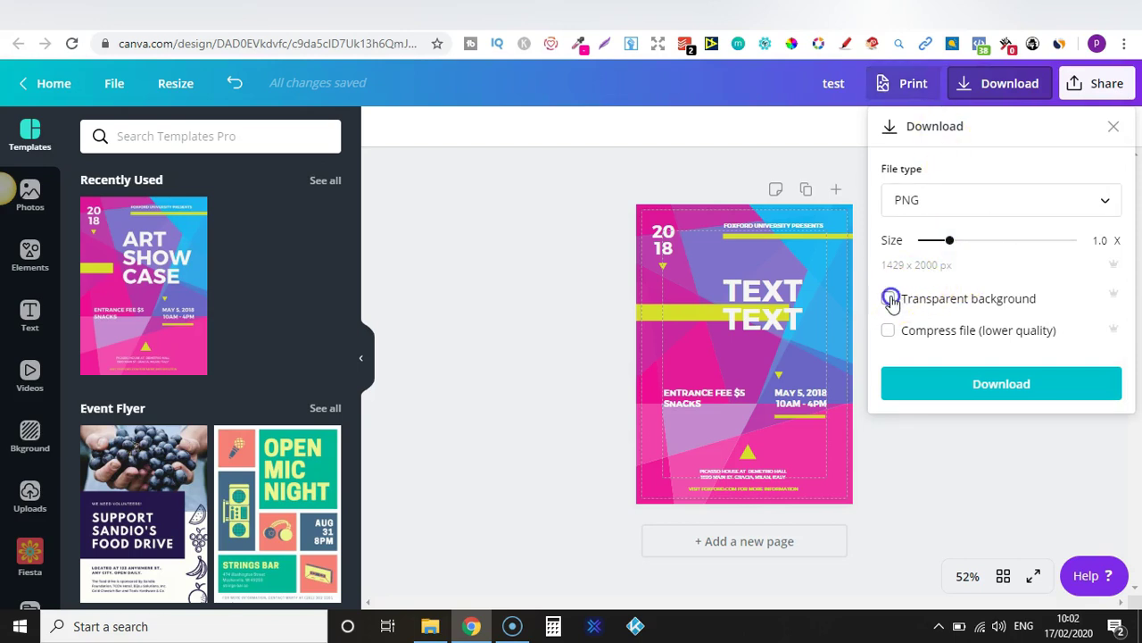
pyautogui.click(531, 302)
# - Delete both colored polygon background graphics from the flyer, leaving only the text and yellow shapes
pyautogui.click(669, 234)
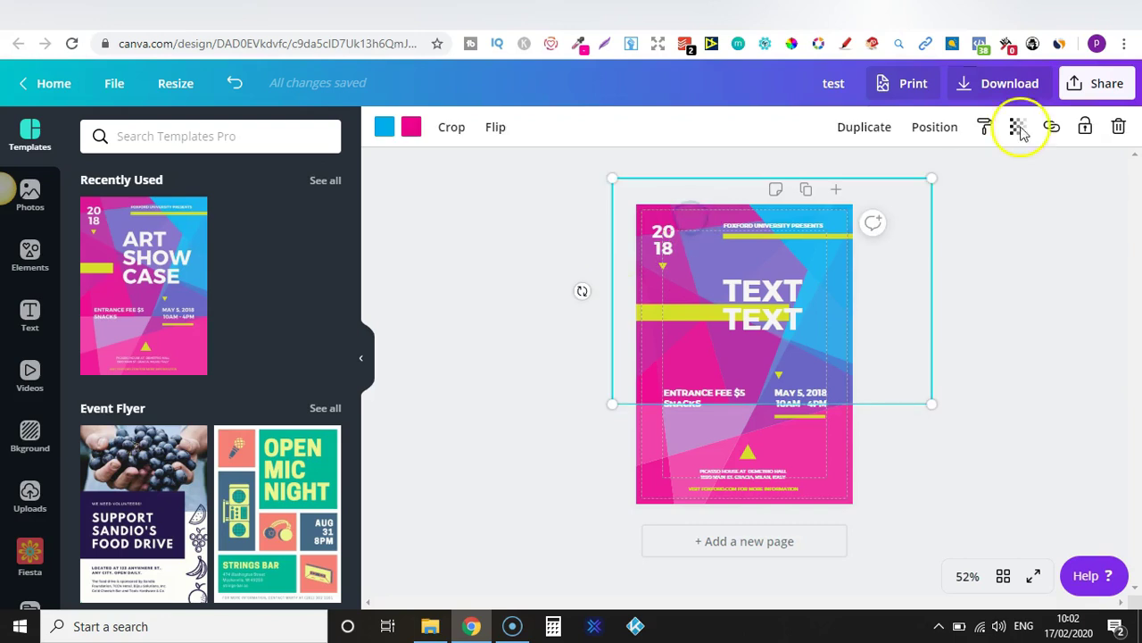
pyautogui.click(1118, 127)
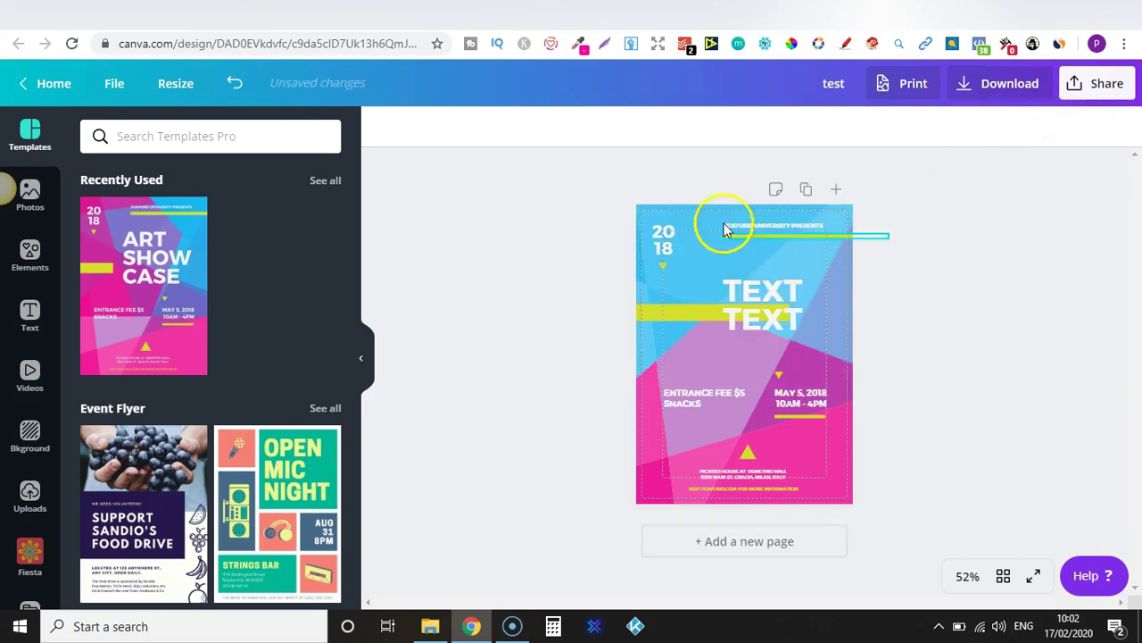
pyautogui.click(685, 214)
pyautogui.click(1116, 125)
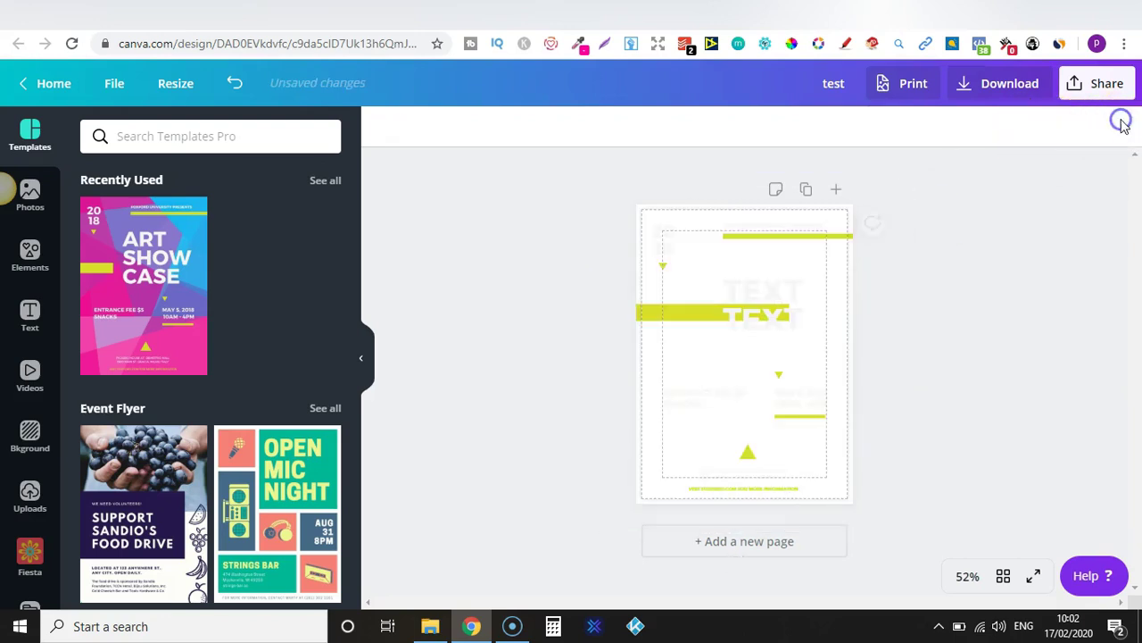
# - Change the color of the "TEXT TEXT" heading to black
pyautogui.click(757, 319)
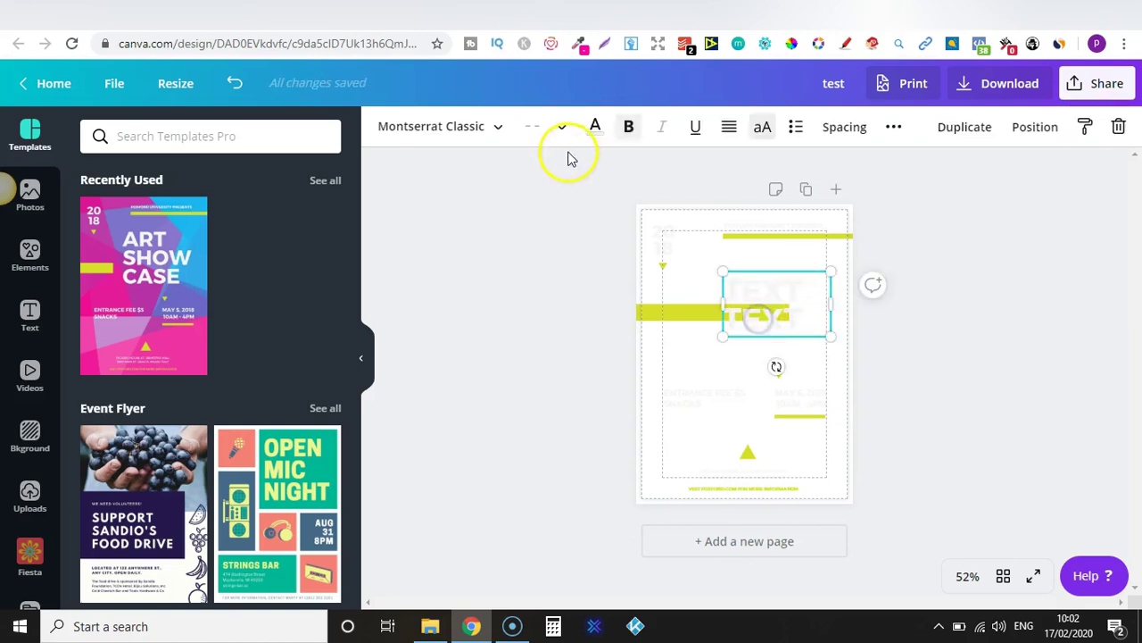
pyautogui.click(598, 128)
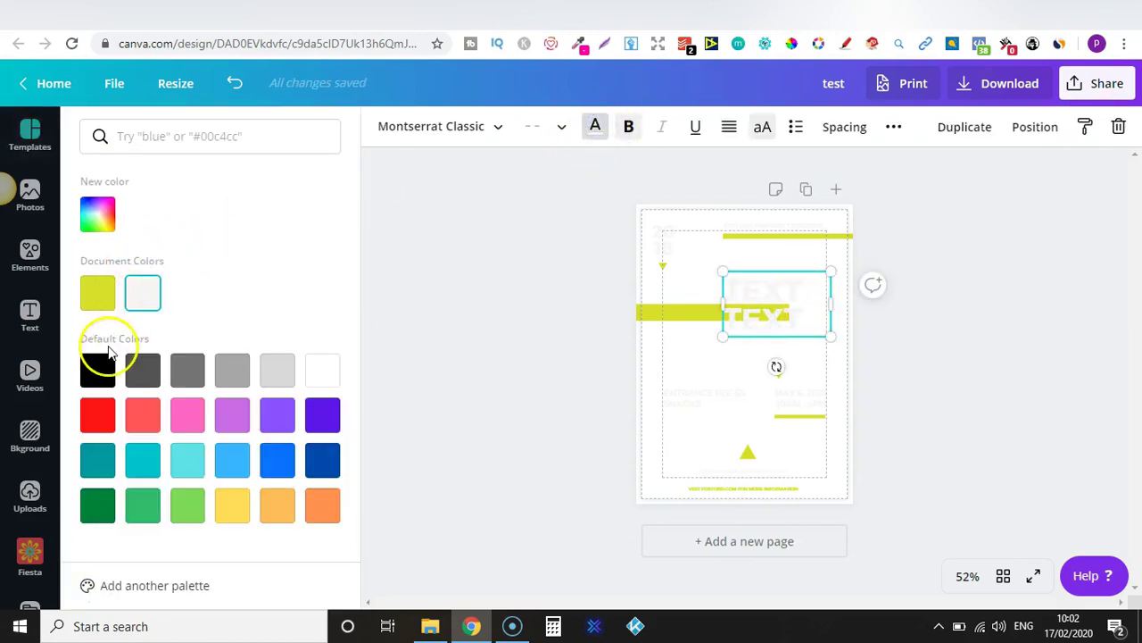
pyautogui.click(99, 366)
pyautogui.click(866, 347)
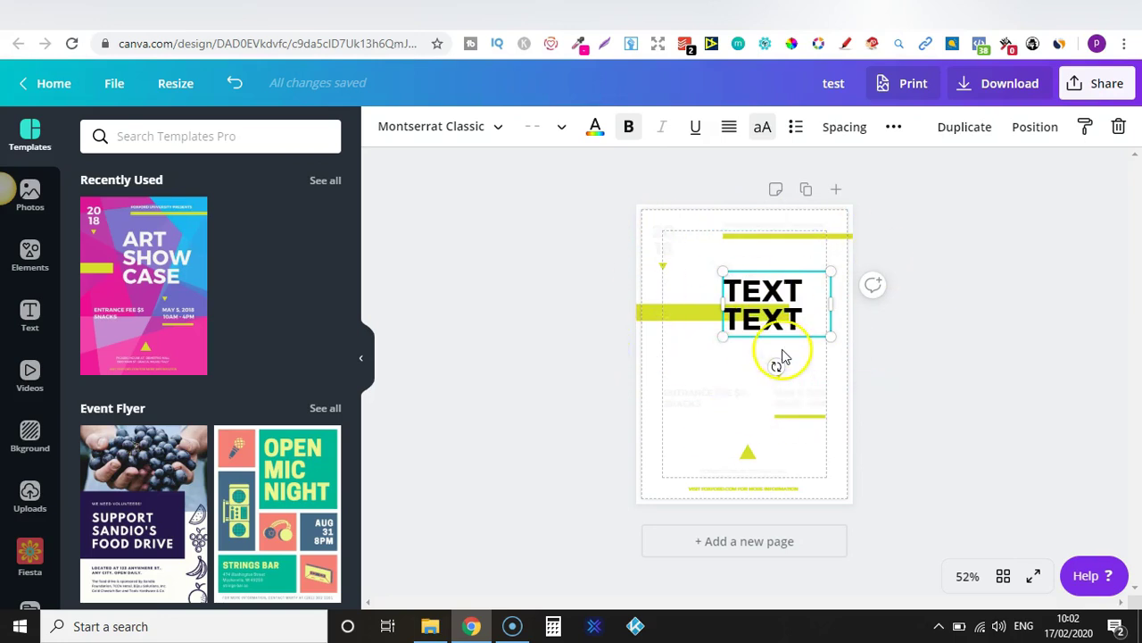
# - Choose PNG with a transparent background as the download format, and close the download options without downloading
pyautogui.click(986, 86)
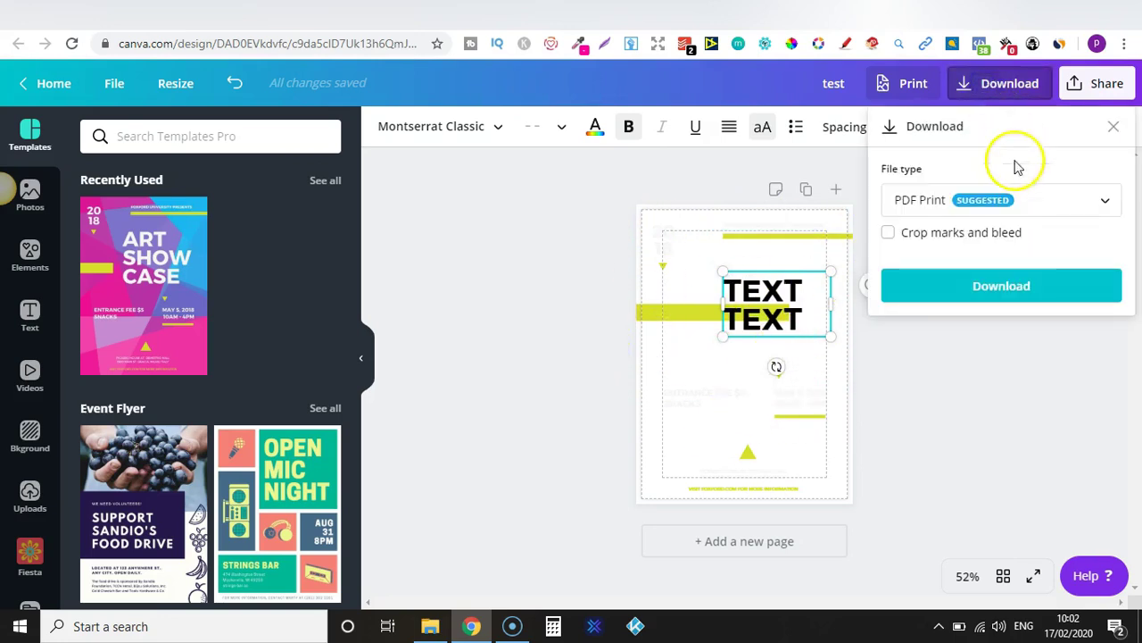
pyautogui.click(959, 199)
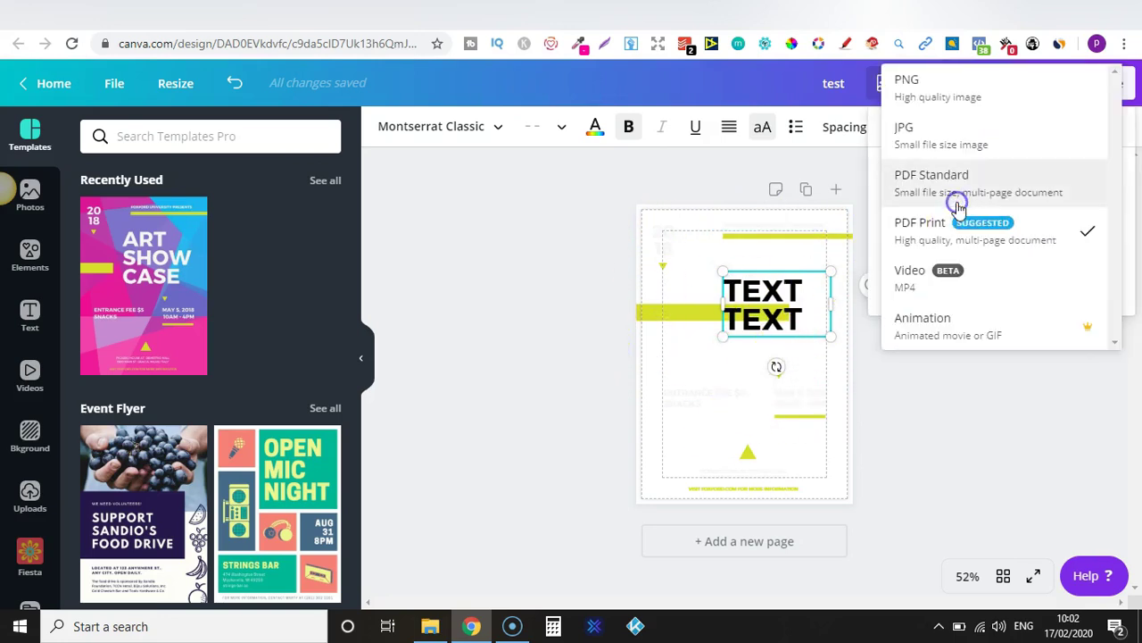
pyautogui.click(937, 98)
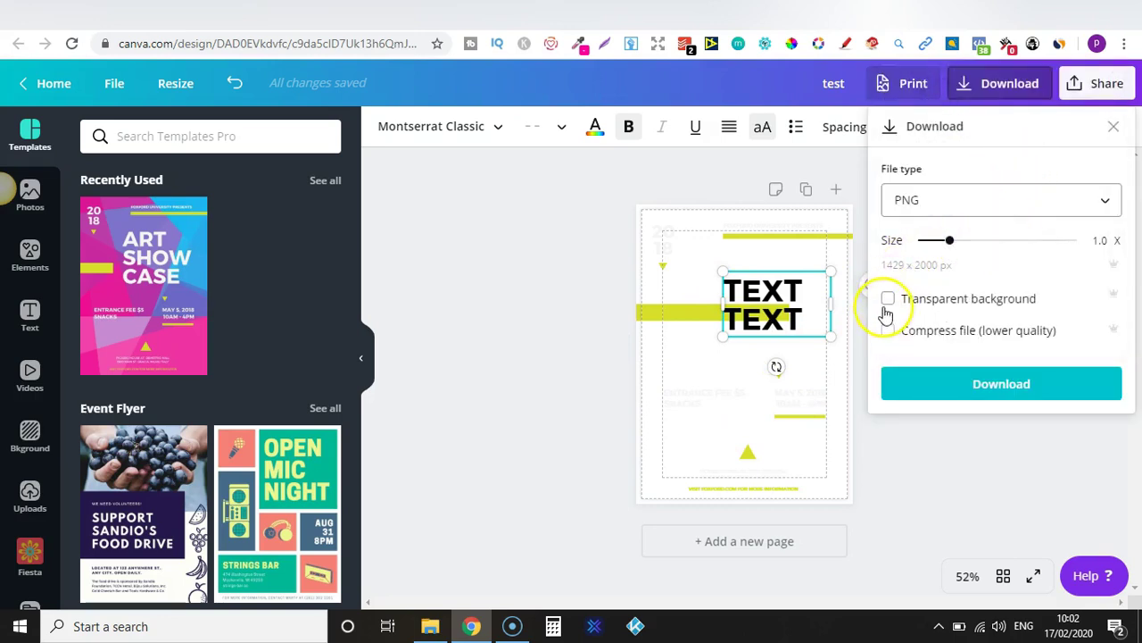
pyautogui.click(889, 299)
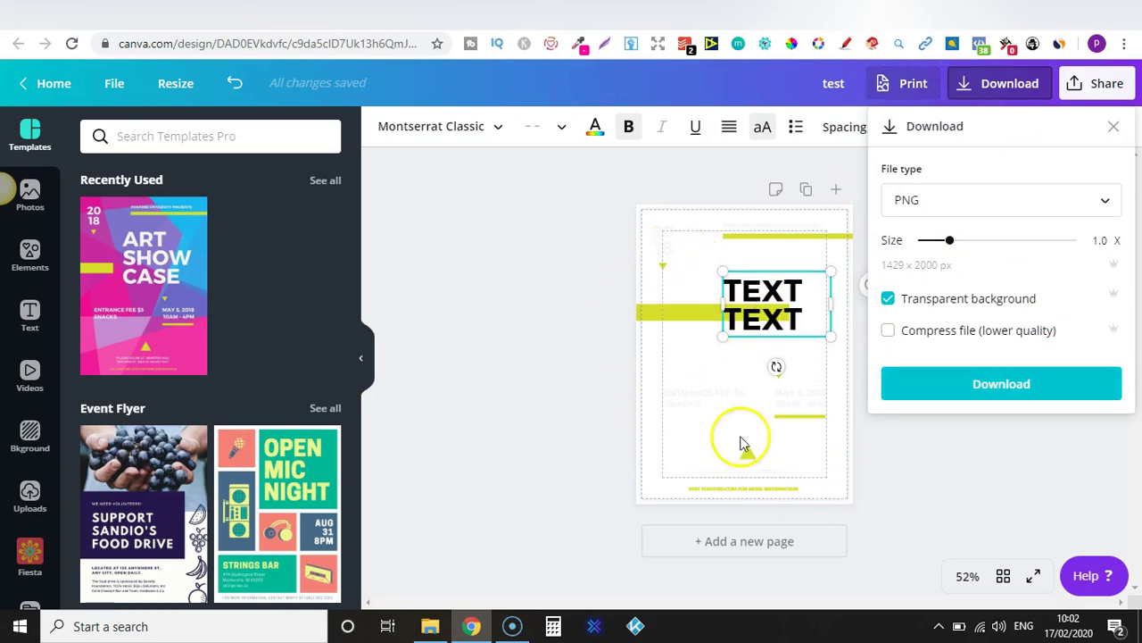
pyautogui.click(535, 283)
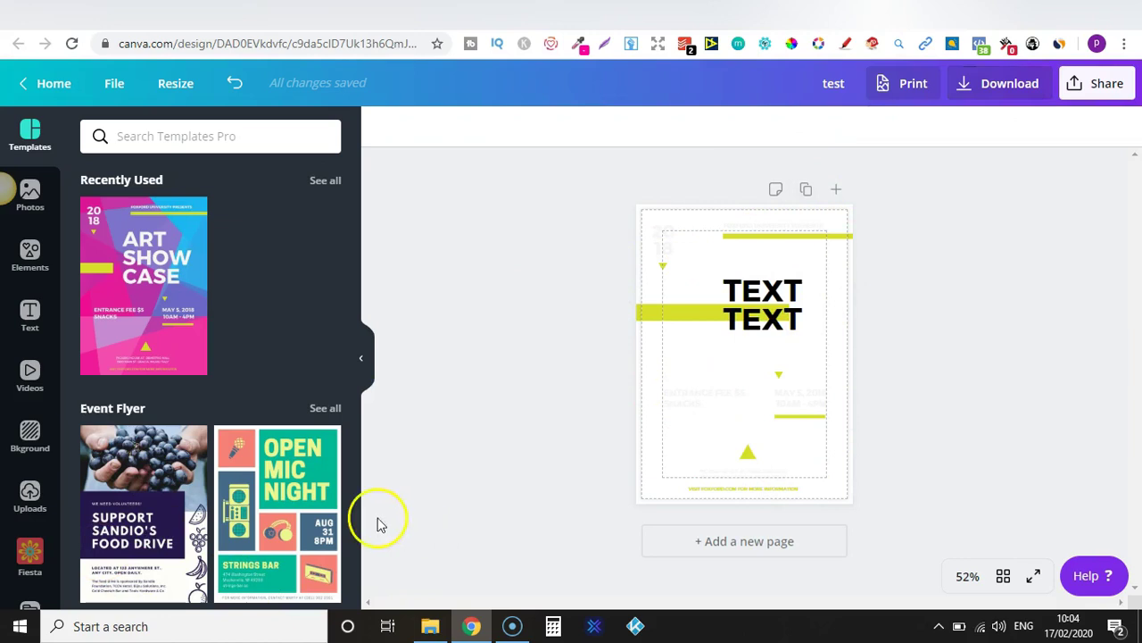
# - Undo the heading's color change and the deletion of both colored polygon backgrounds
pyautogui.click(234, 89)
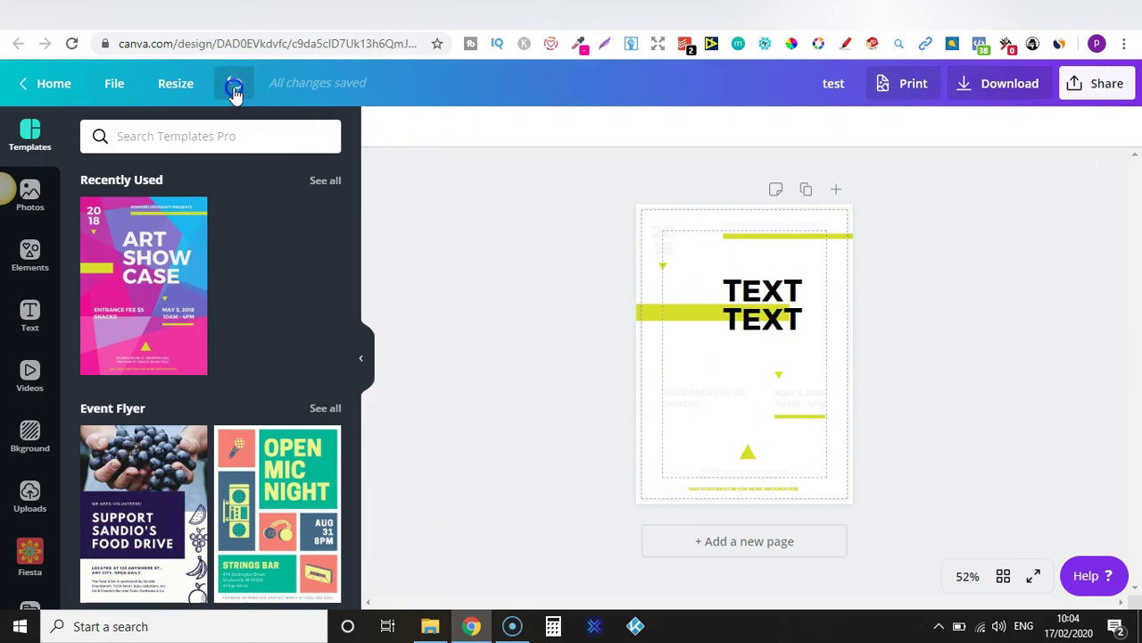
pyautogui.click(234, 90)
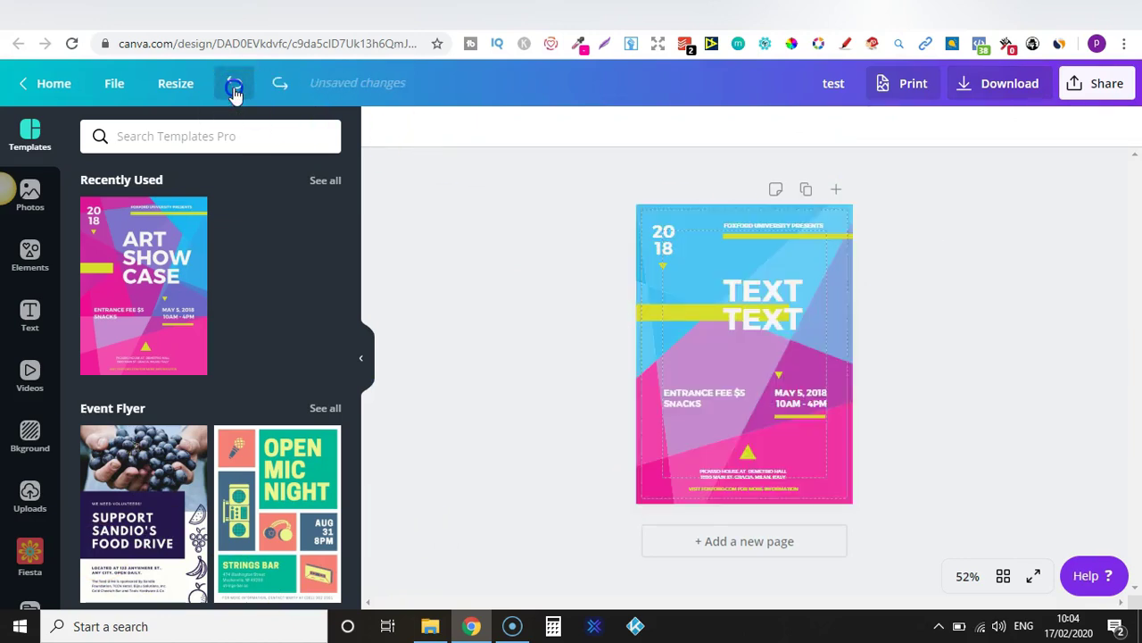
pyautogui.click(234, 89)
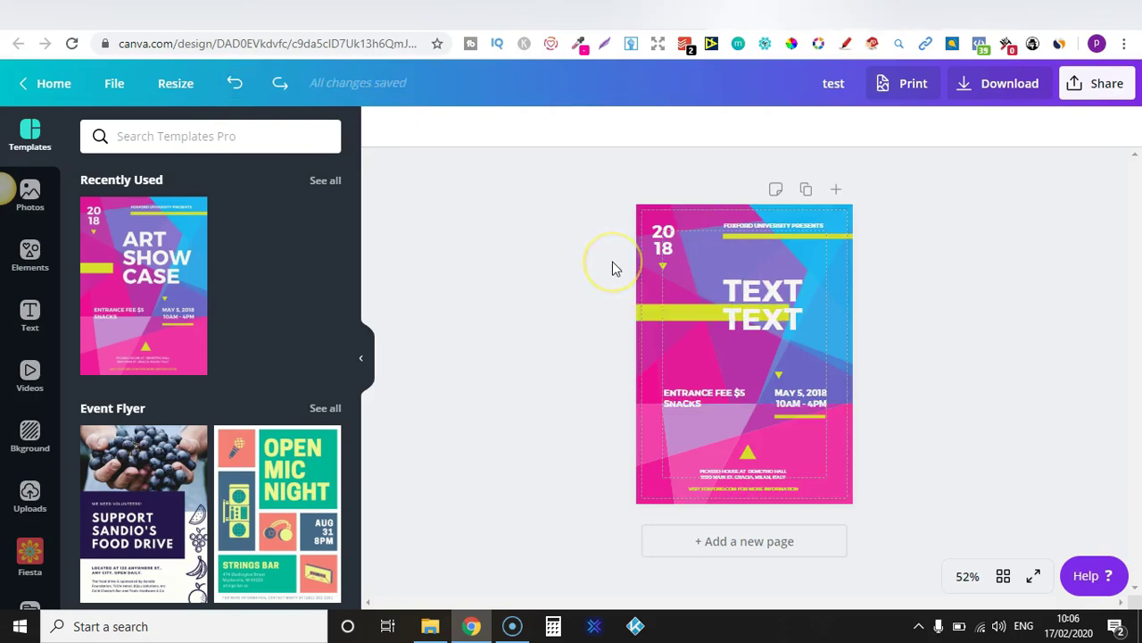
# - Browse the photo library, including the recently used and trending photos
pyautogui.click(36, 195)
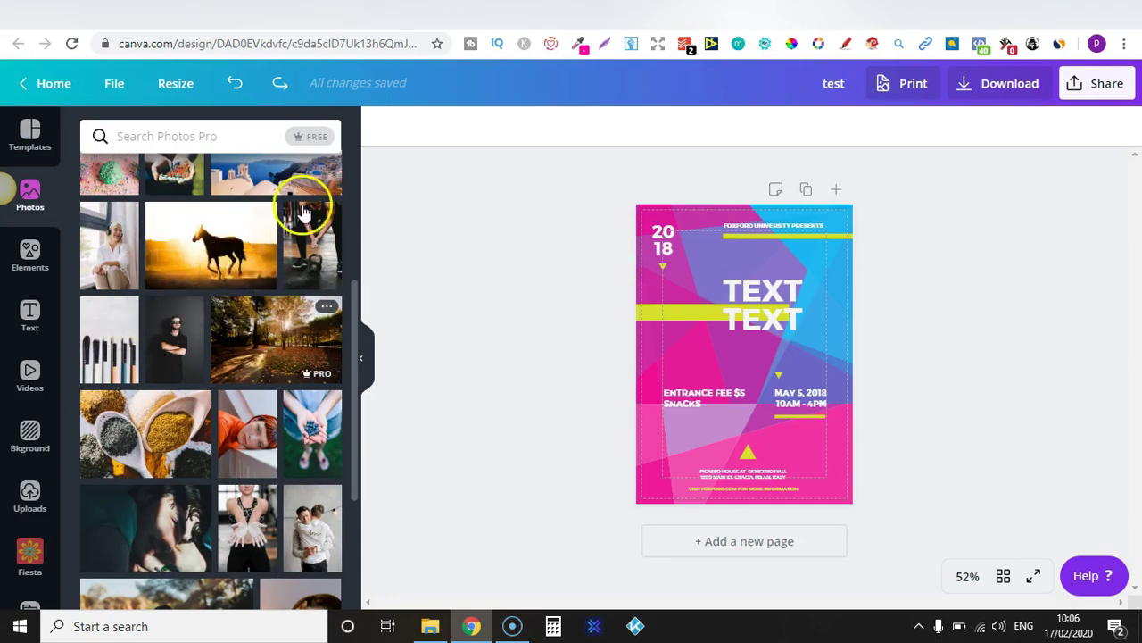
pyautogui.moveTo(350, 294); pyautogui.dragTo(364, 120)
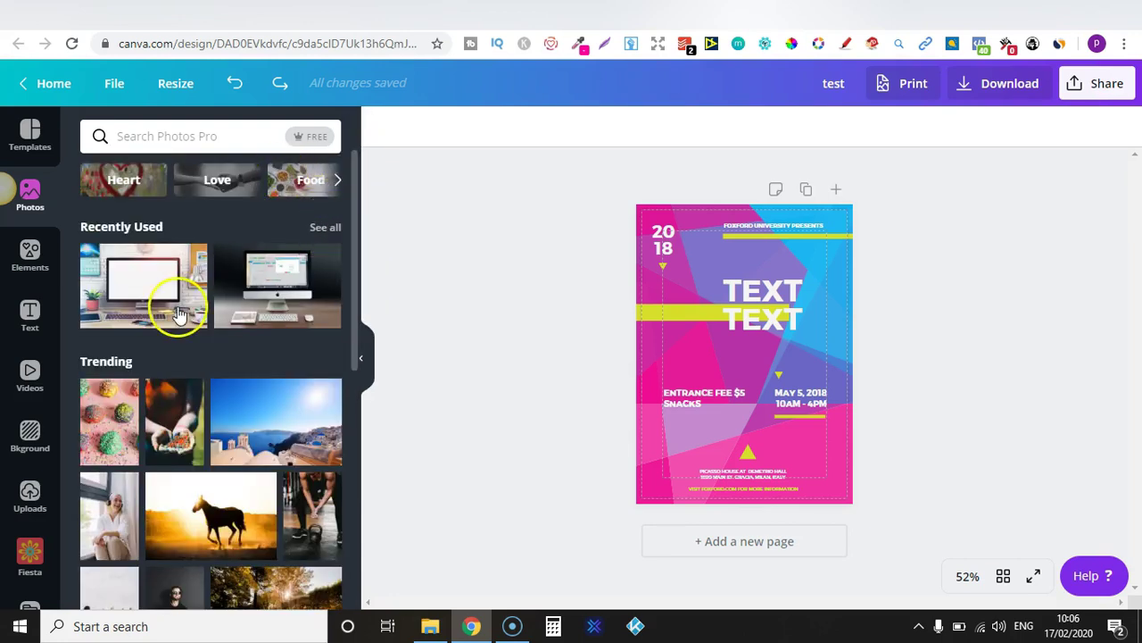
pyautogui.moveTo(352, 243); pyautogui.dragTo(356, 527)
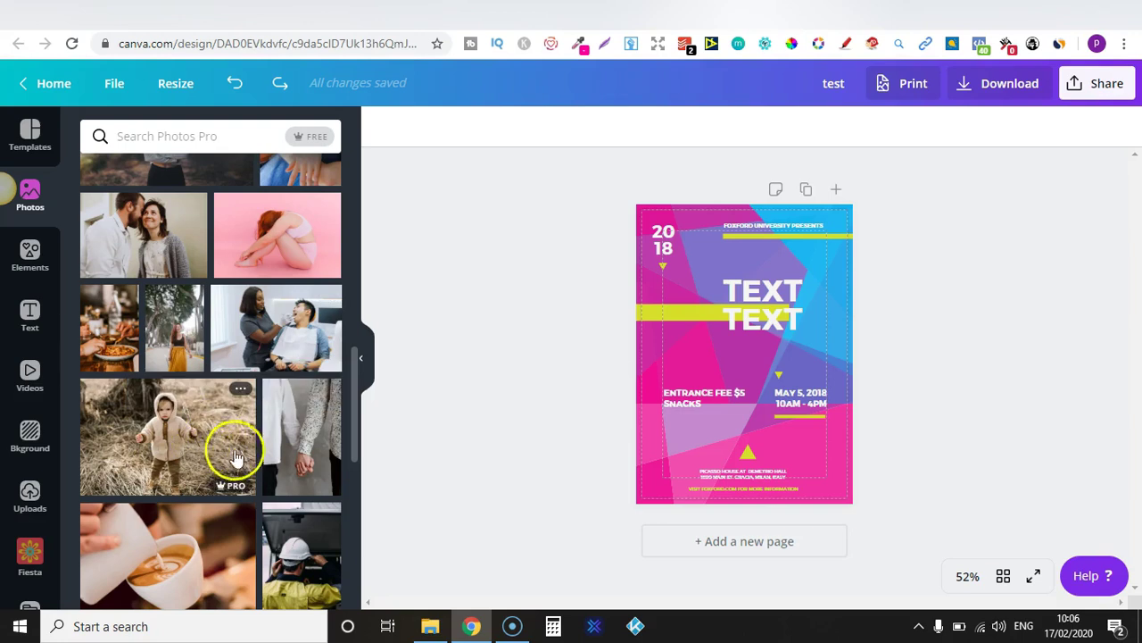
pyautogui.moveTo(354, 372); pyautogui.dragTo(366, 225)
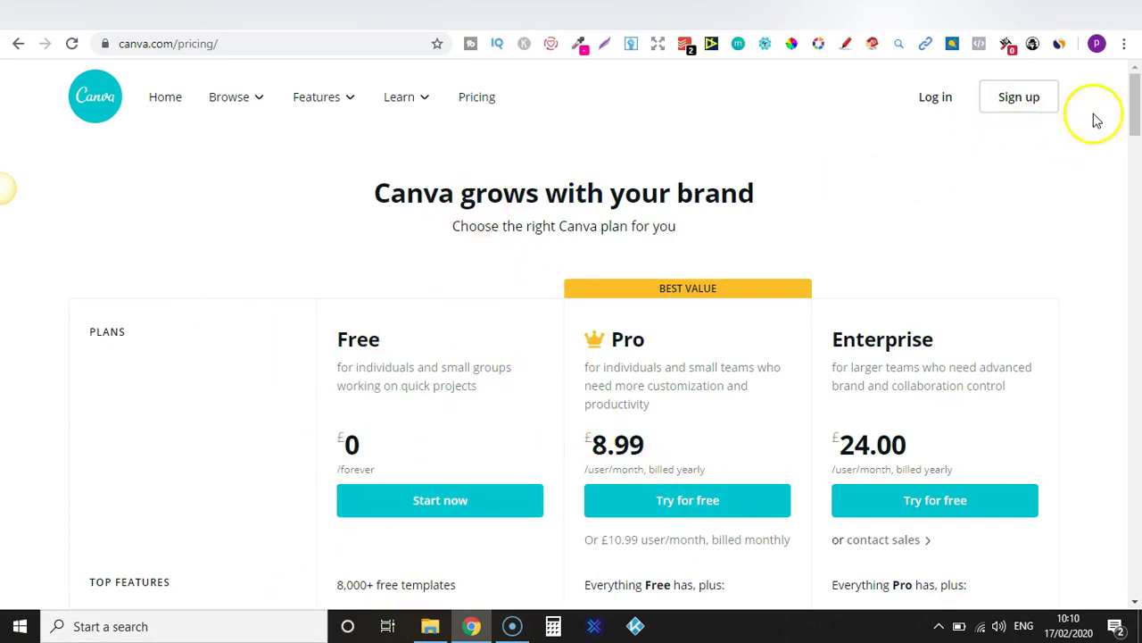
# - Compare the prices and top features of the Free, Pro and Enterprise plans on Canva's pricing page
pyautogui.moveTo(1137, 102); pyautogui.dragTo(1139, 143)
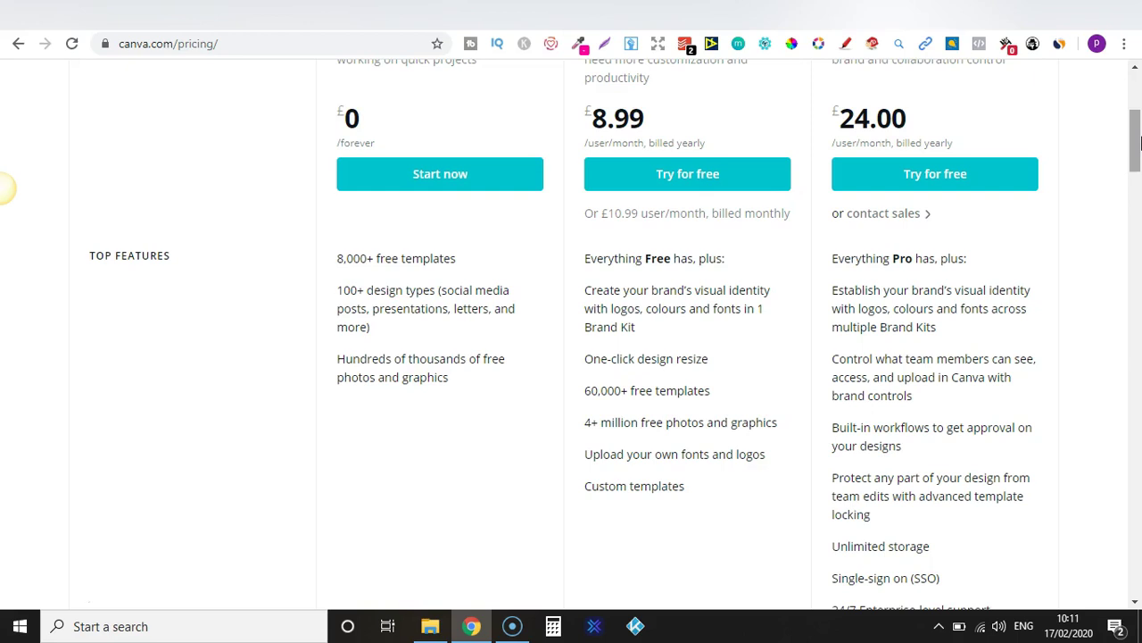
pyautogui.scroll(4, 1138, 143)
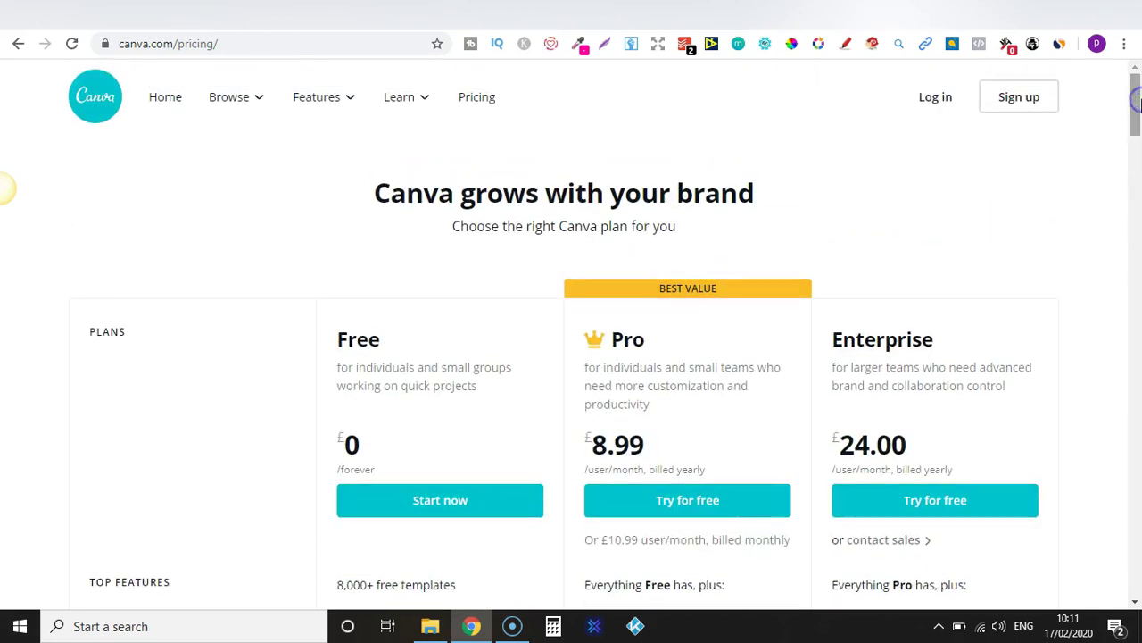